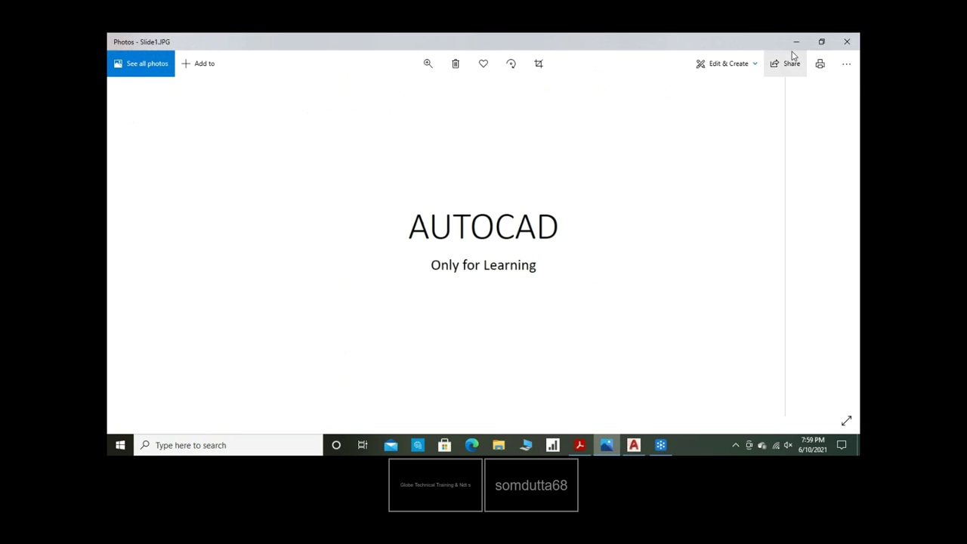
Switch to Acrobat Reader showing the 0_practice 1-Model.pdf reference drawing
click(579, 445)
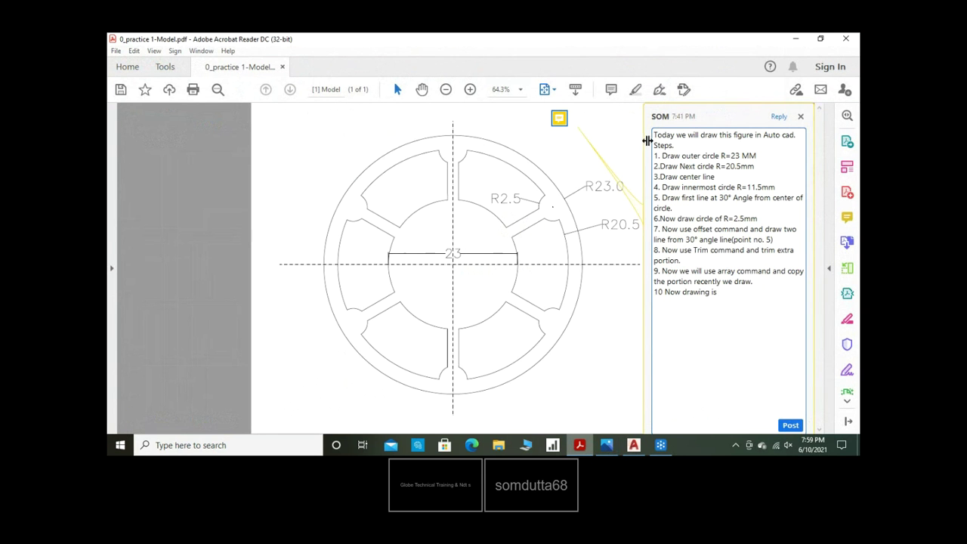
Highlight the notes' opening sentence and step 1 (outer circle R=23 mm), then return to AutoCAD
drag(654, 135, 788, 141)
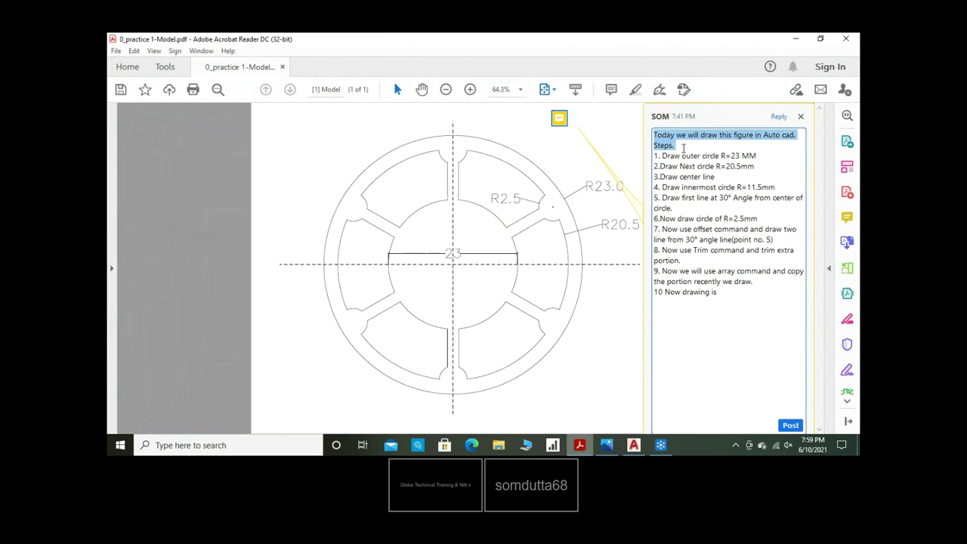
click(683, 148)
drag(655, 154, 759, 155)
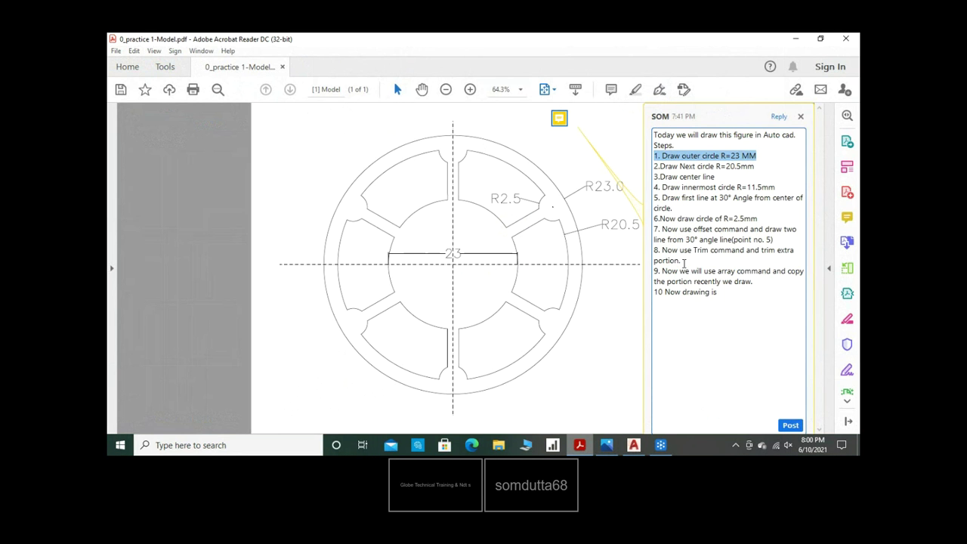
click(608, 445)
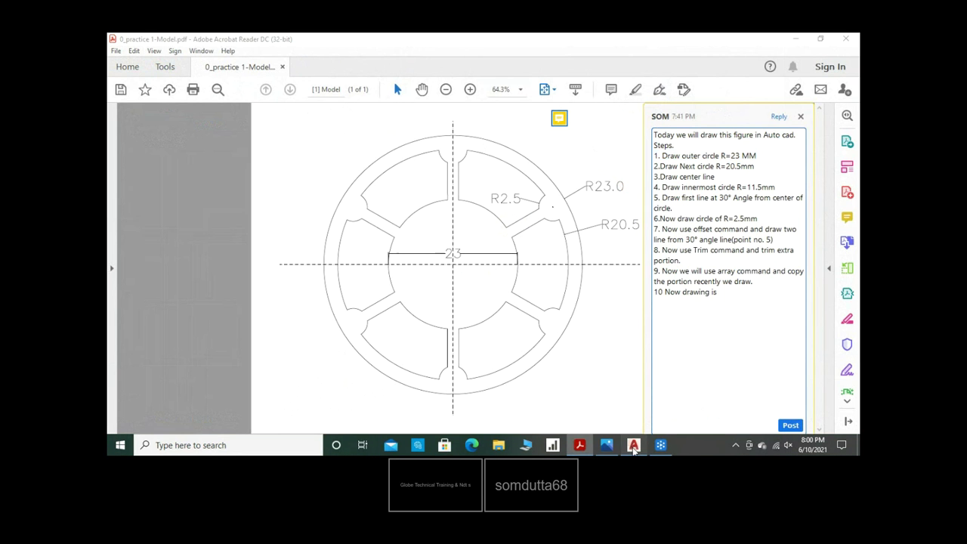
Draw the outer circle with radius 23 using the C command and fit it in view
text(c)
key(Return)
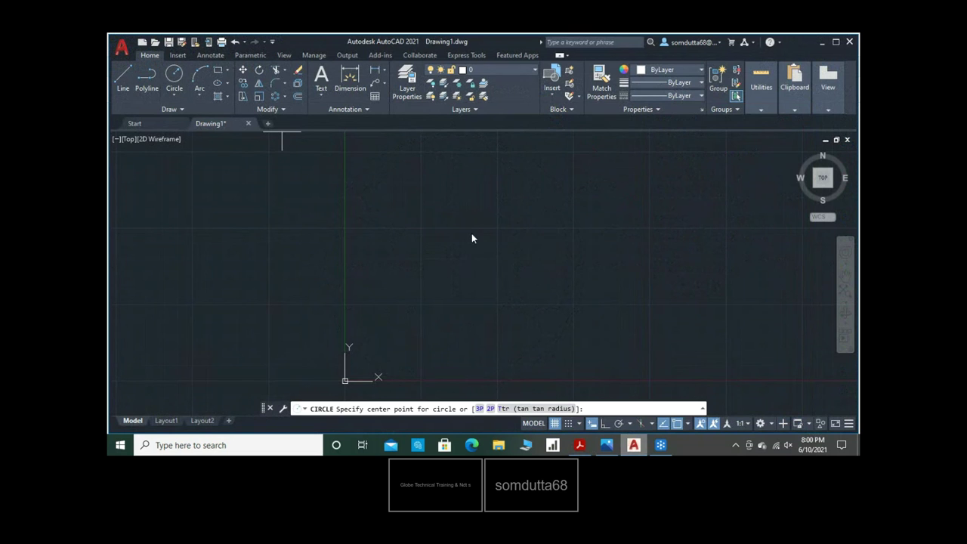
click(476, 229)
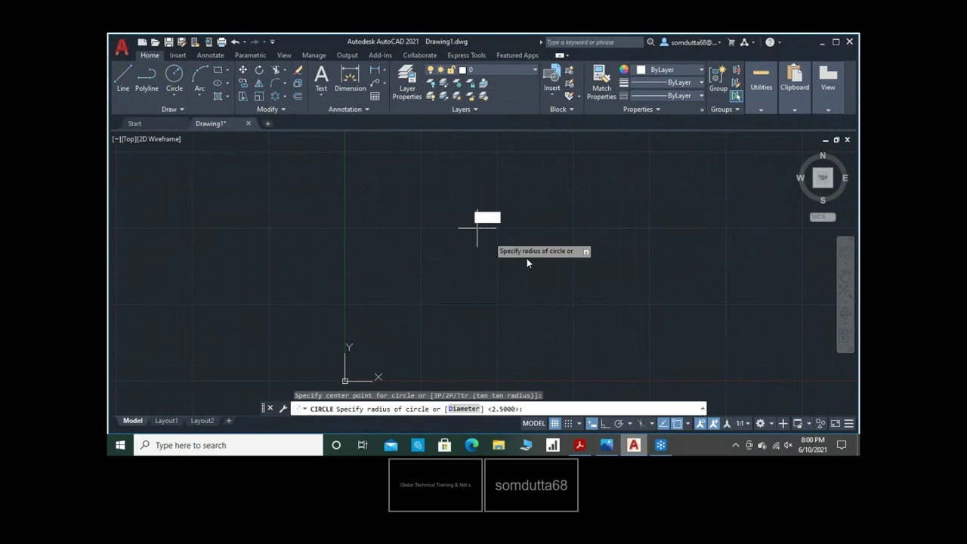
text(23)
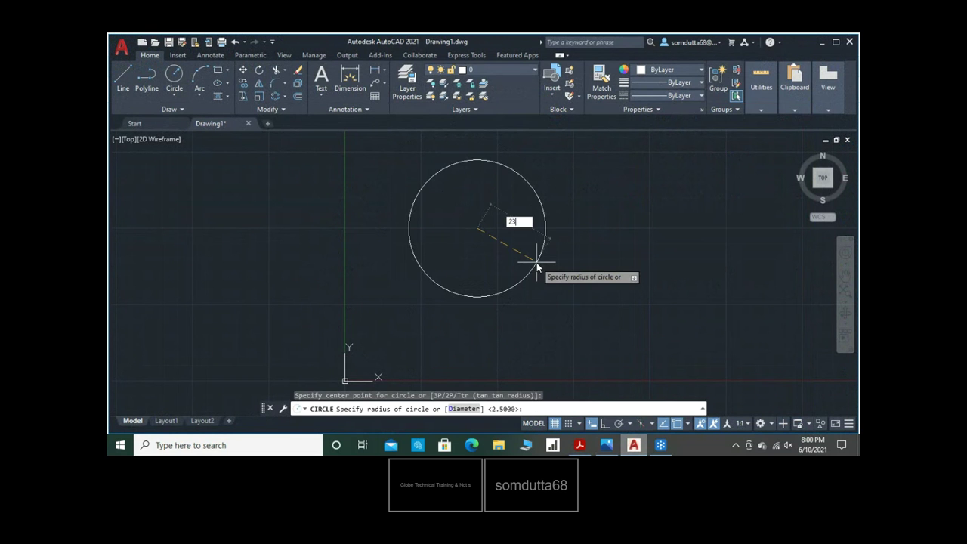
key(Return)
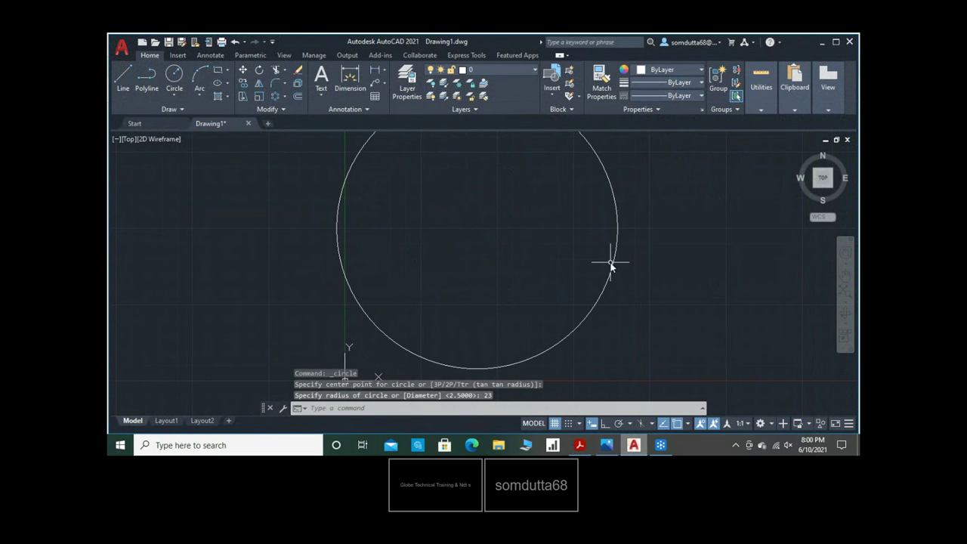
middle_click(586, 242)
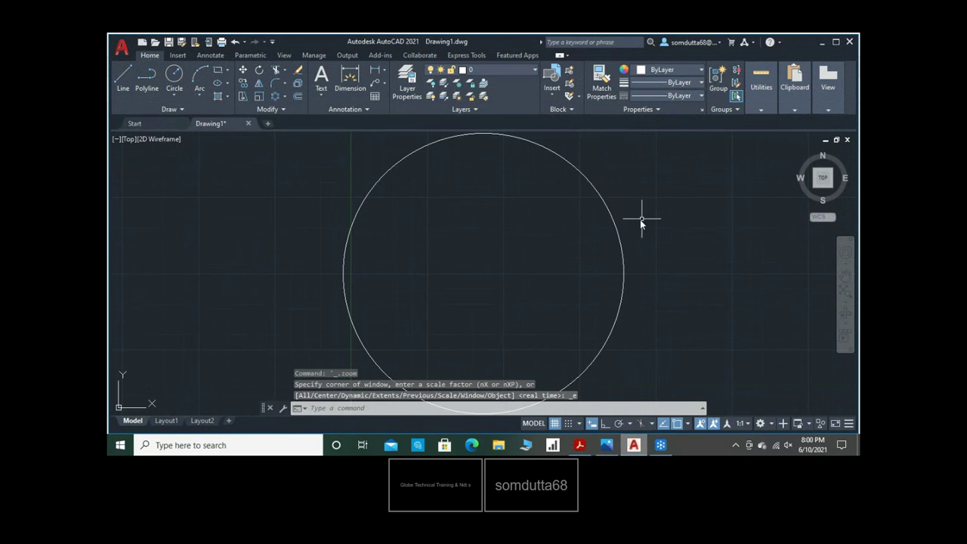
Highlight step 2 about the next circle in the reference notes, then go back to AutoCAD
click(581, 445)
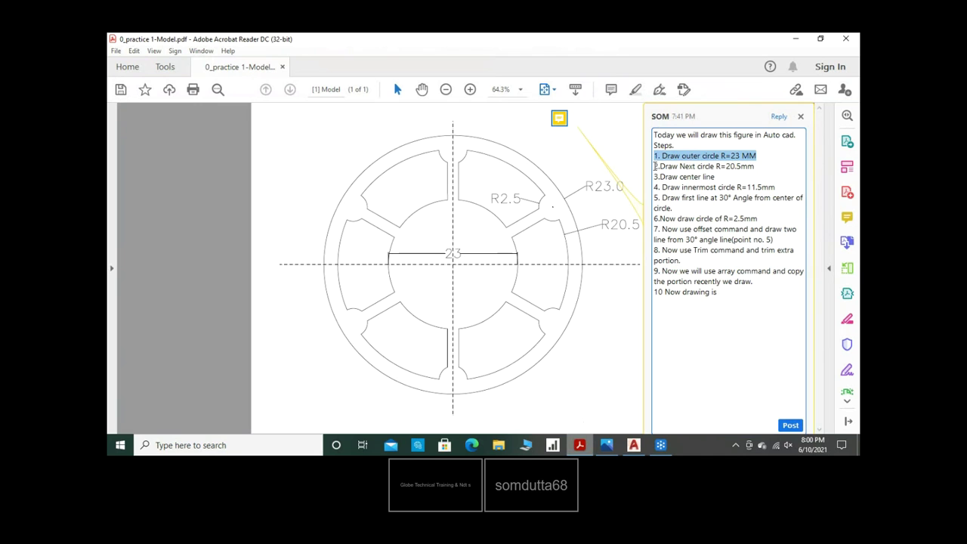
drag(655, 166, 749, 167)
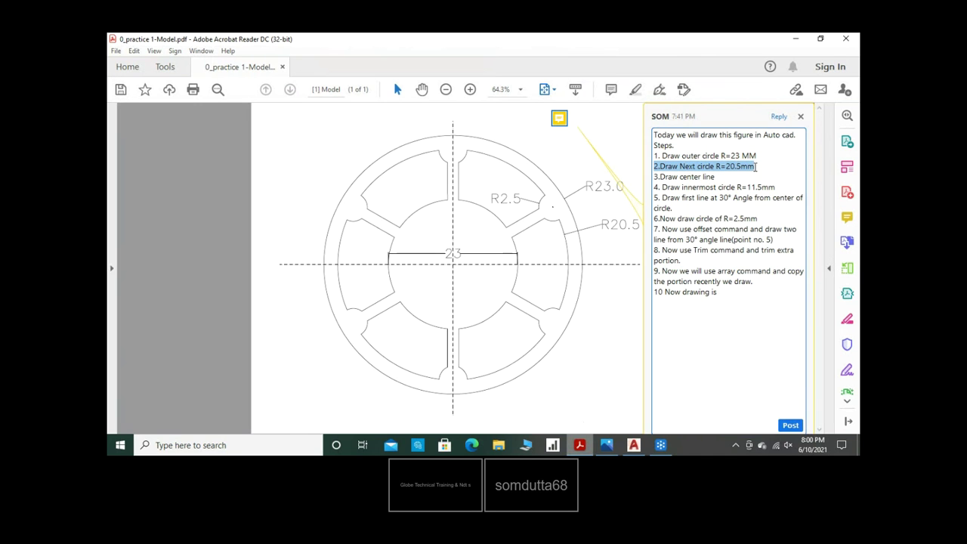
click(634, 445)
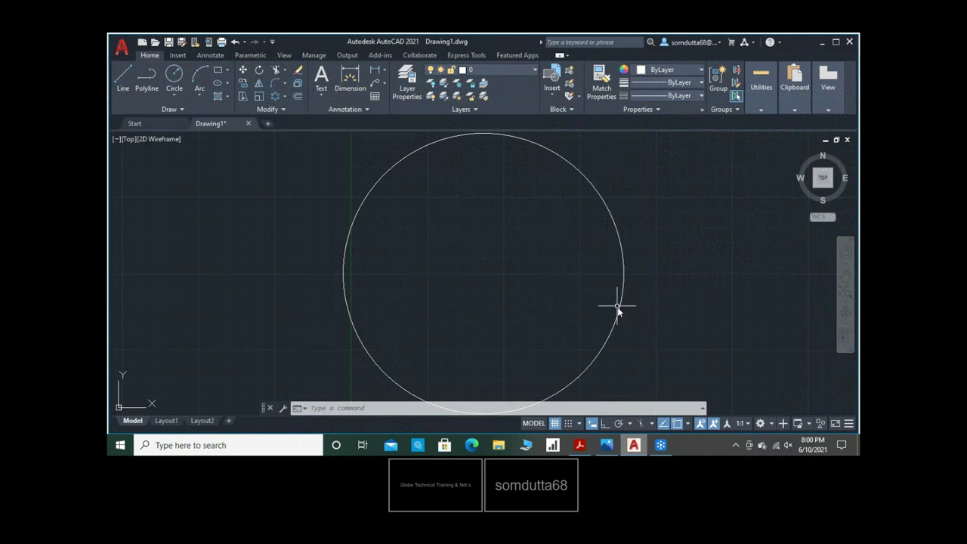
Draw a concentric circle of radius 20.5 at the outer circle's centre
click(617, 312)
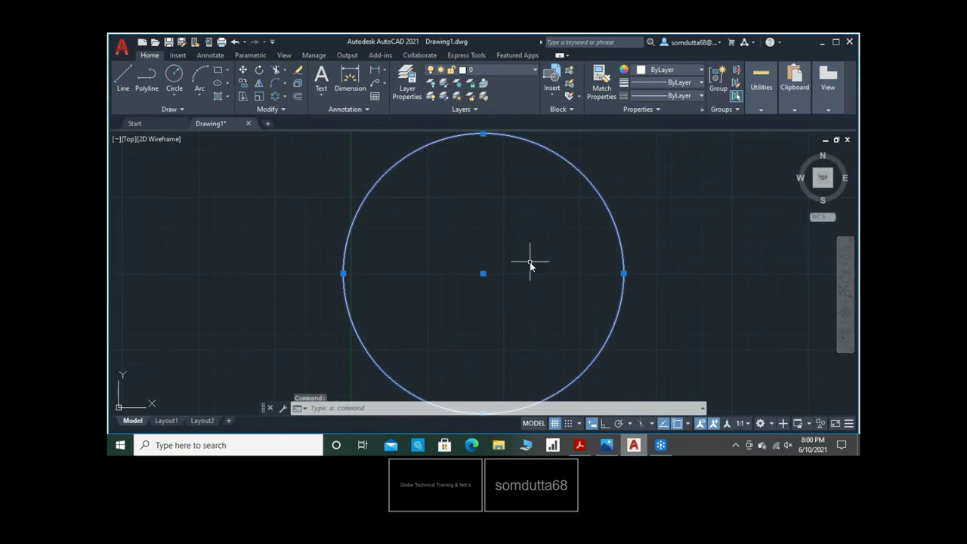
click(297, 96)
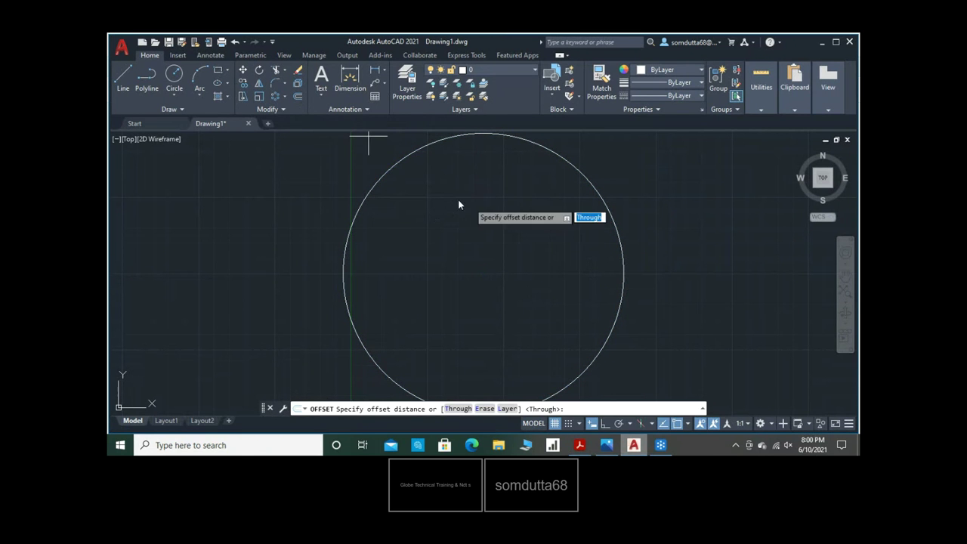
click(174, 75)
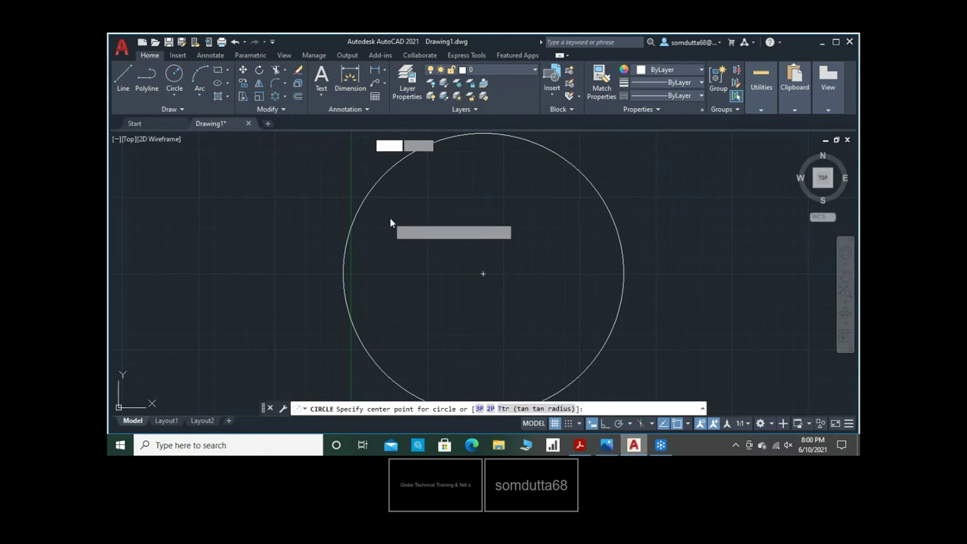
click(484, 274)
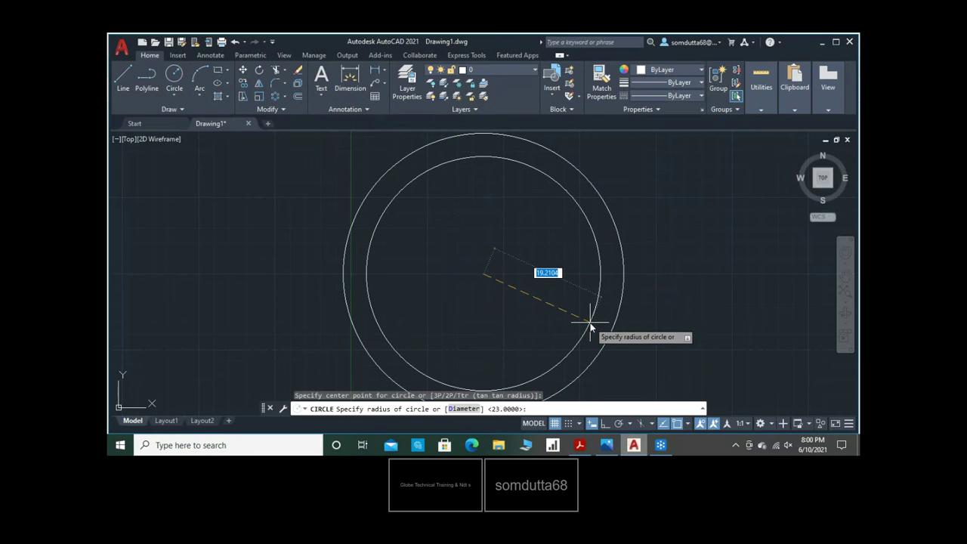
text(20.5)
key(Return)
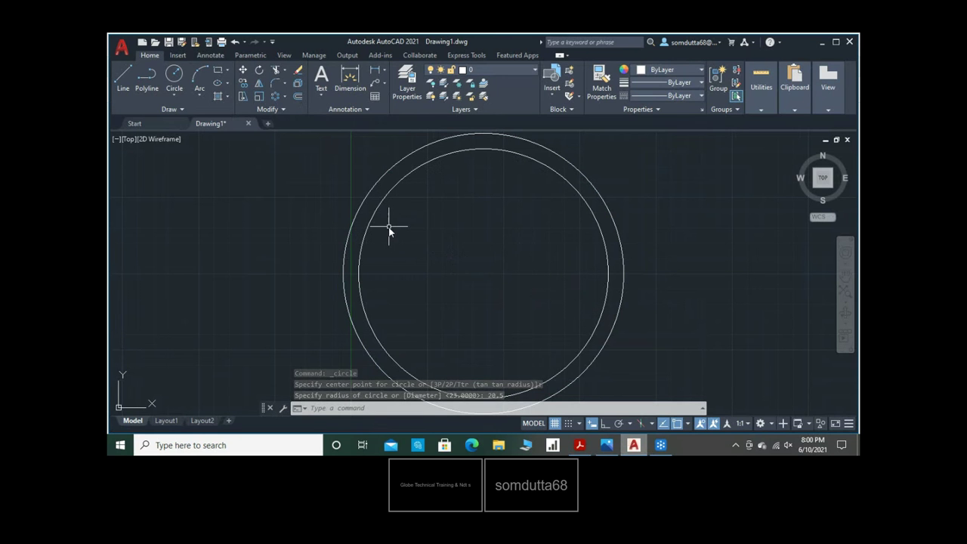
click(580, 445)
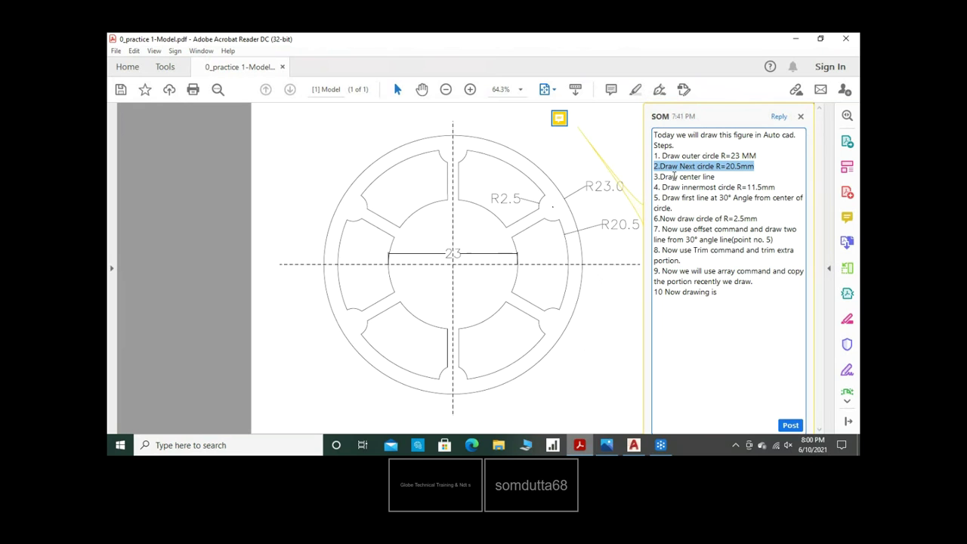
click(704, 176)
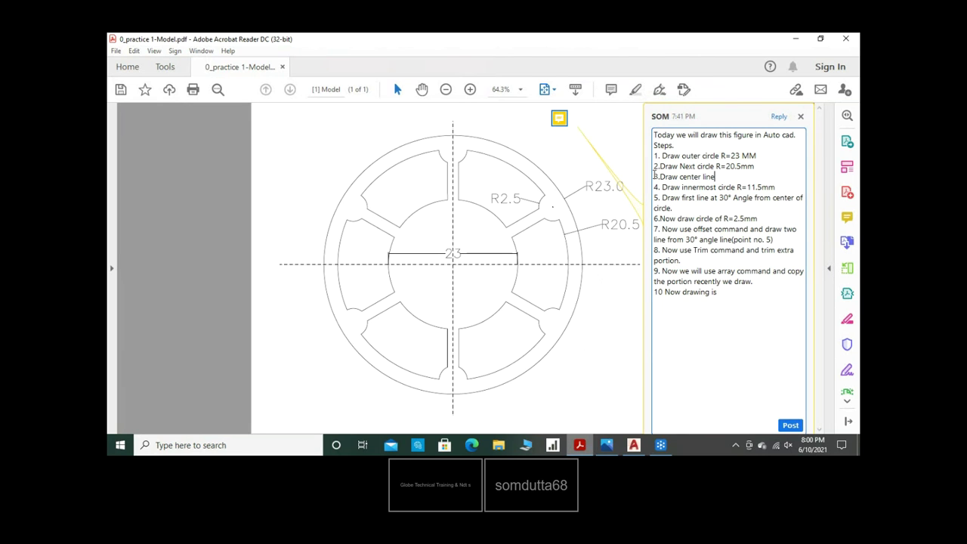
drag(655, 176, 709, 176)
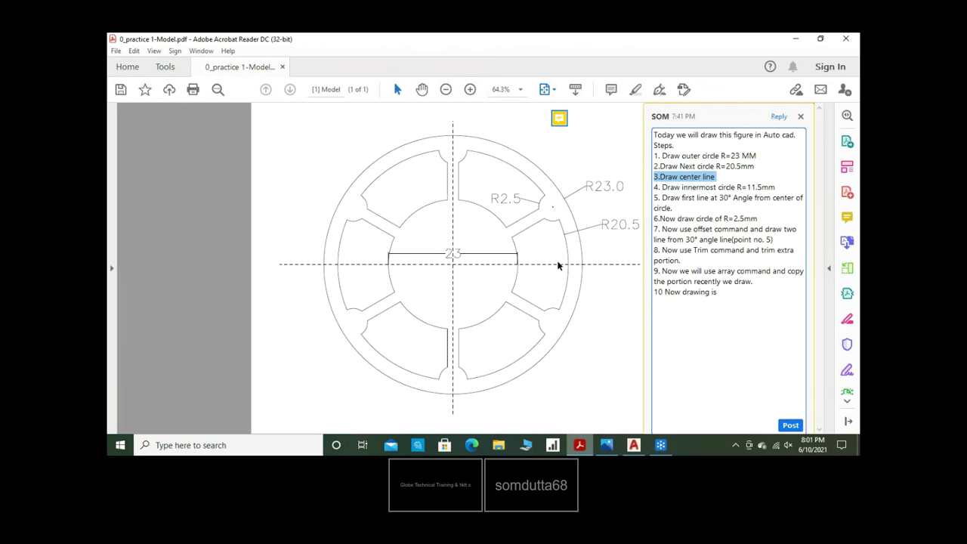
click(634, 445)
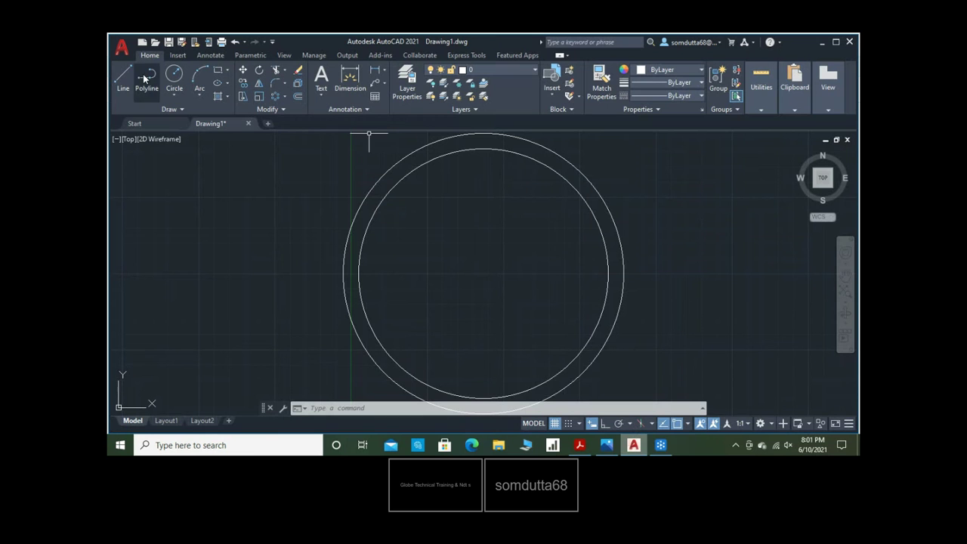
Draw a vertical line from the circle centre up past the outer circle
click(123, 75)
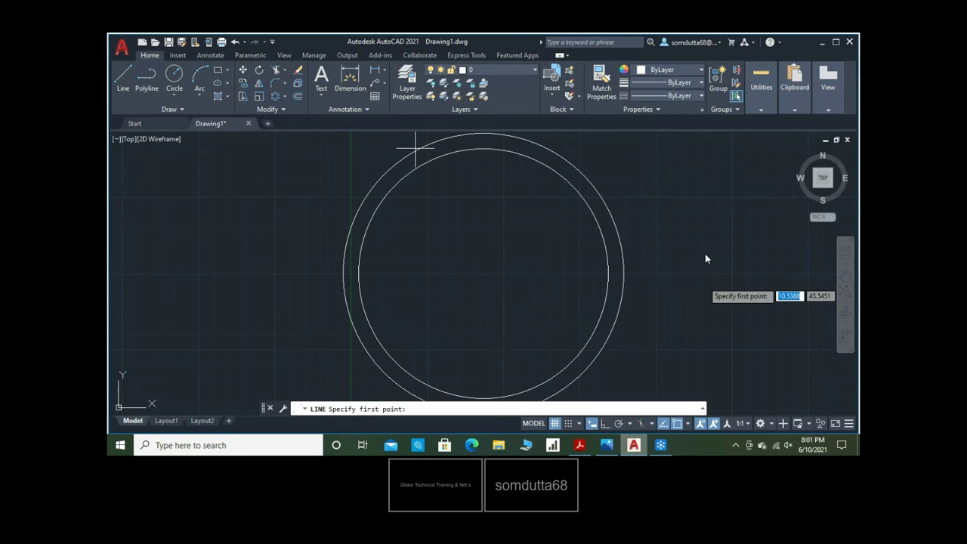
middle_drag(686, 252, 688, 274)
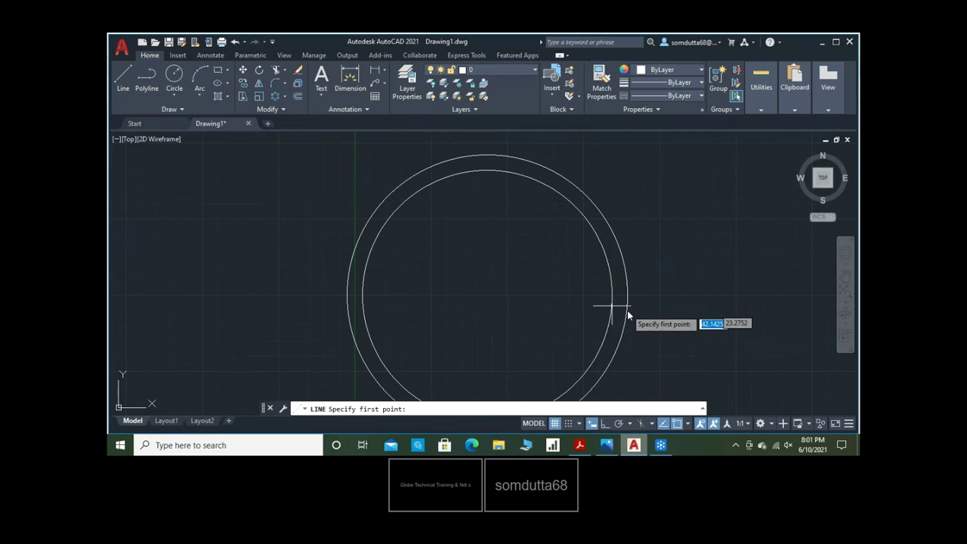
click(487, 295)
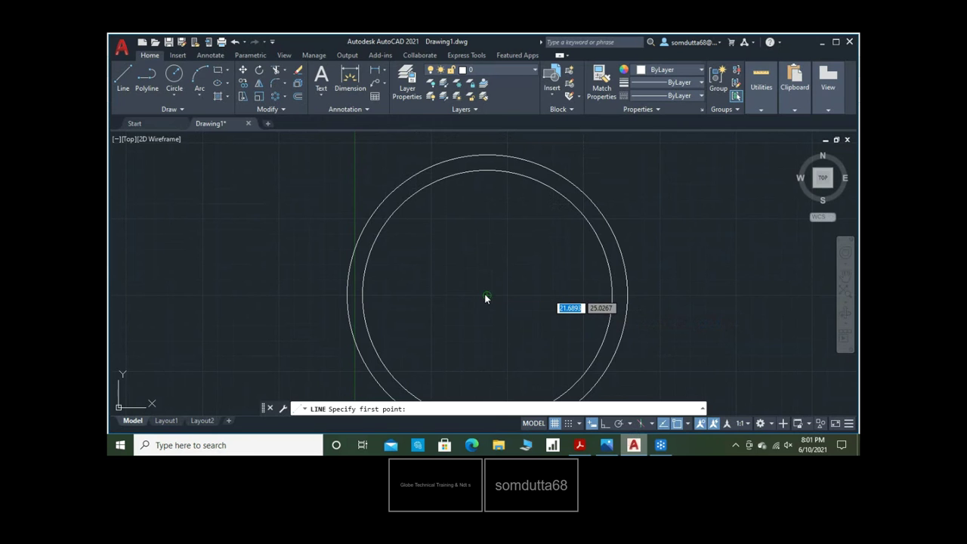
click(488, 144)
key(Return)
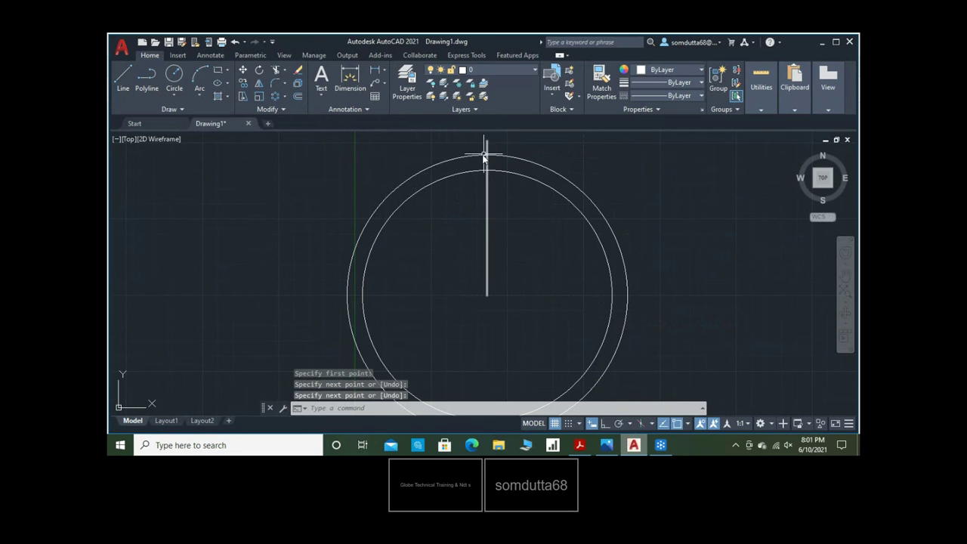
Extend the vertical center line from the centre down below the outer circle
click(130, 75)
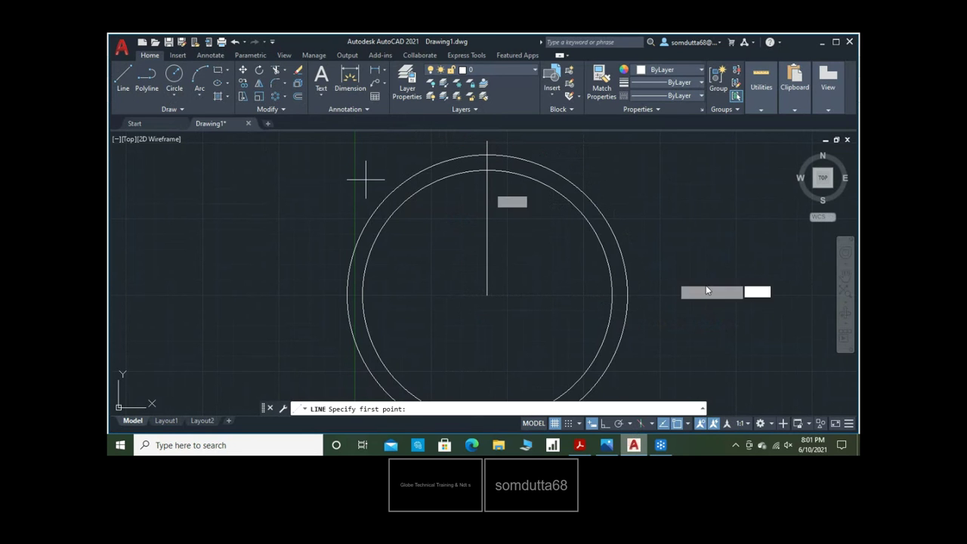
middle_drag(721, 291, 721, 231)
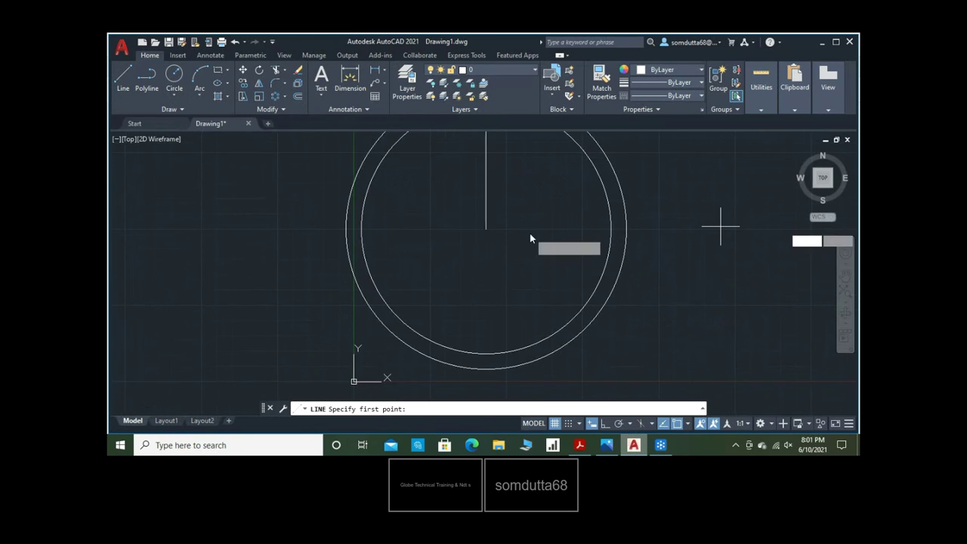
click(485, 228)
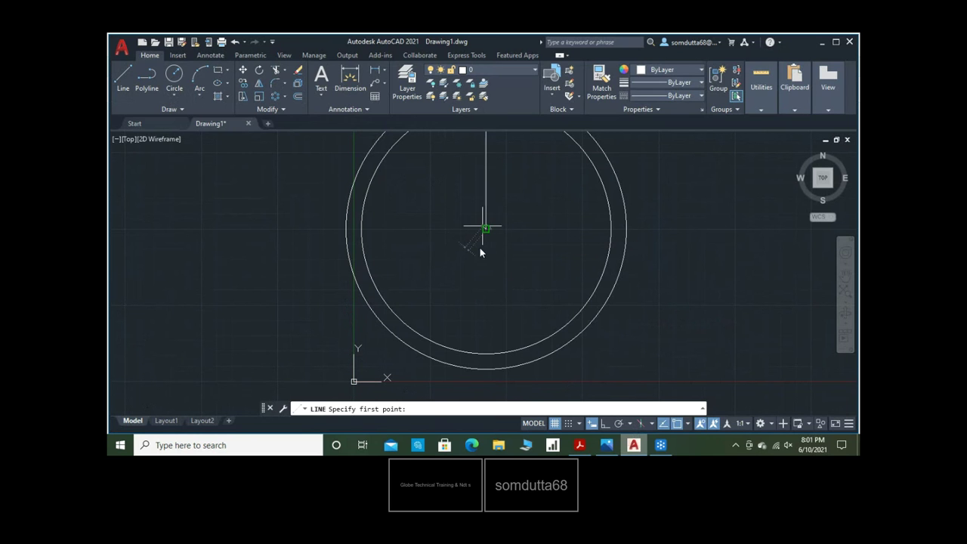
click(485, 228)
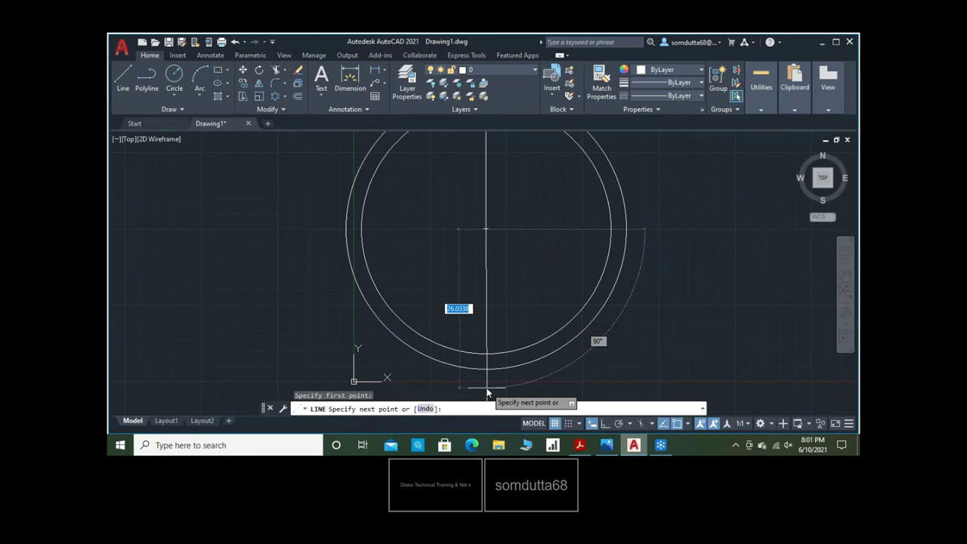
click(486, 387)
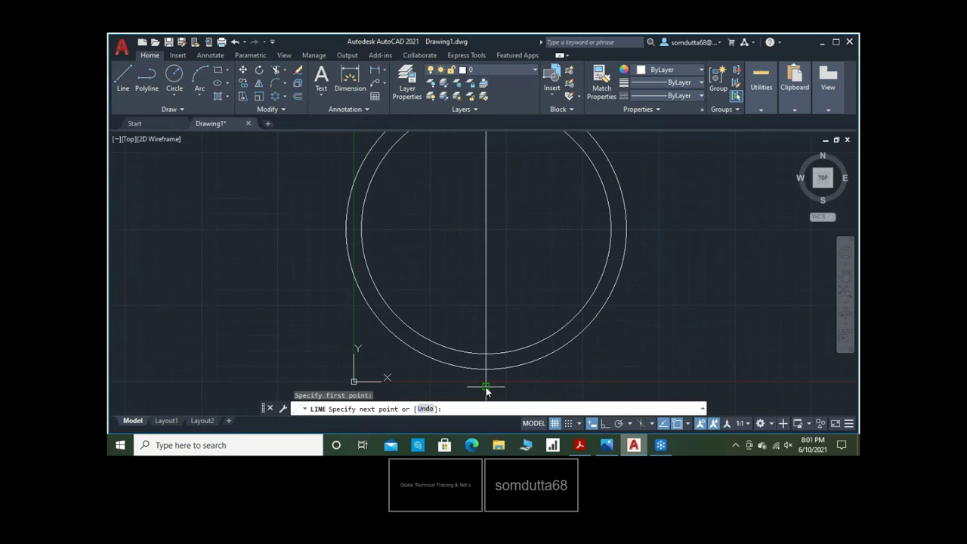
key(Return)
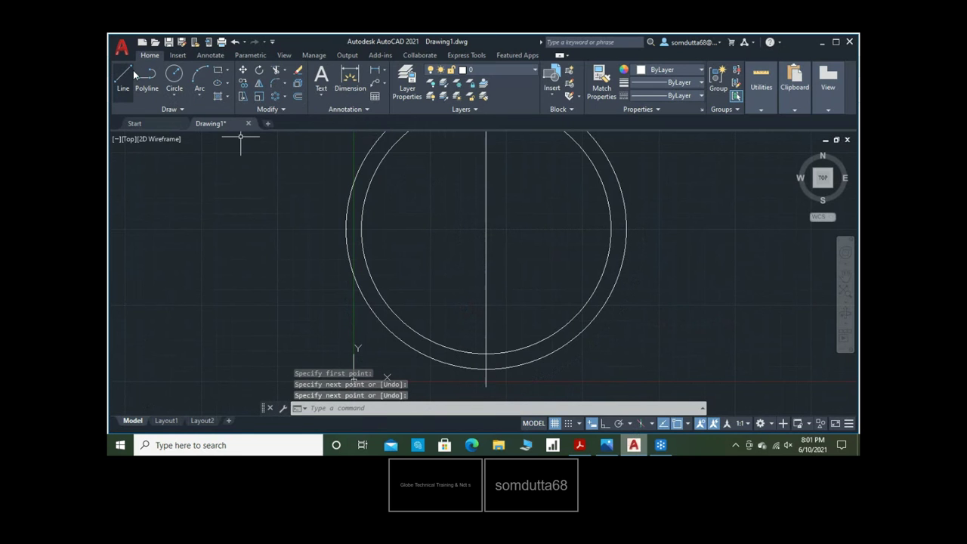
click(134, 76)
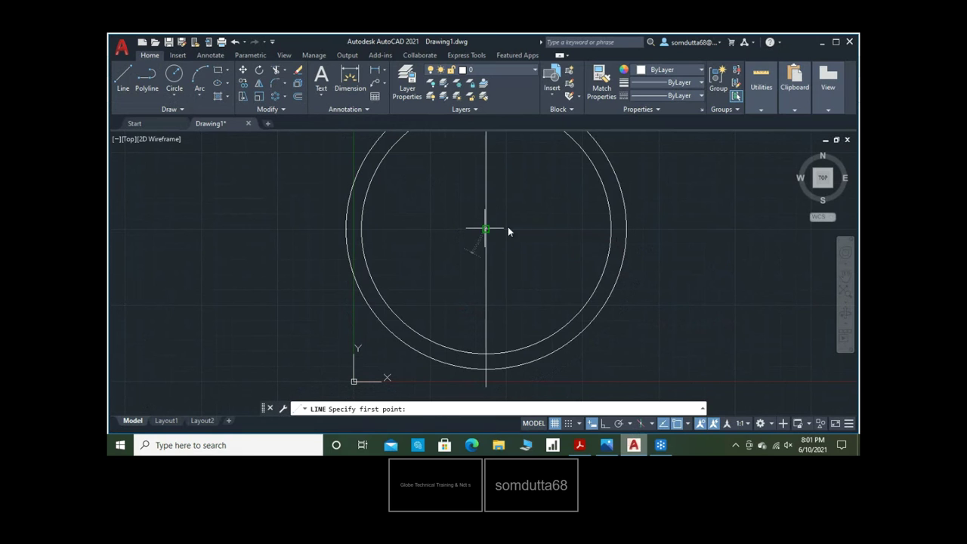
Draw horizontal center line segments from the centre rightward and leftward past the outer circle
click(485, 228)
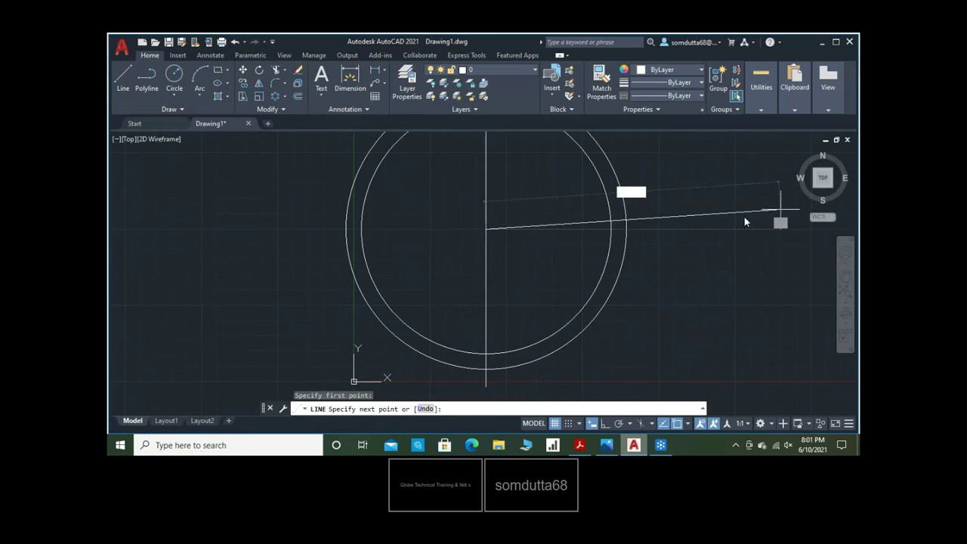
click(684, 229)
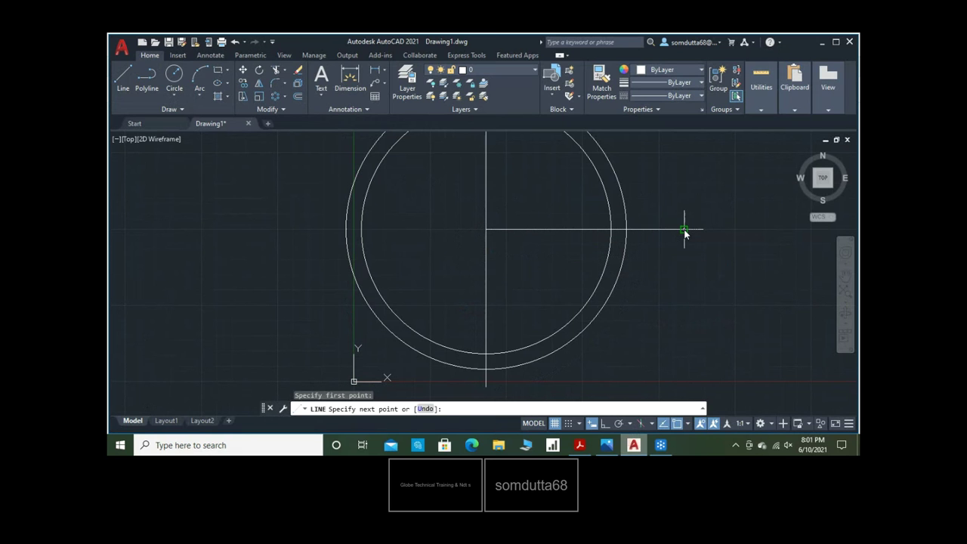
key(Return)
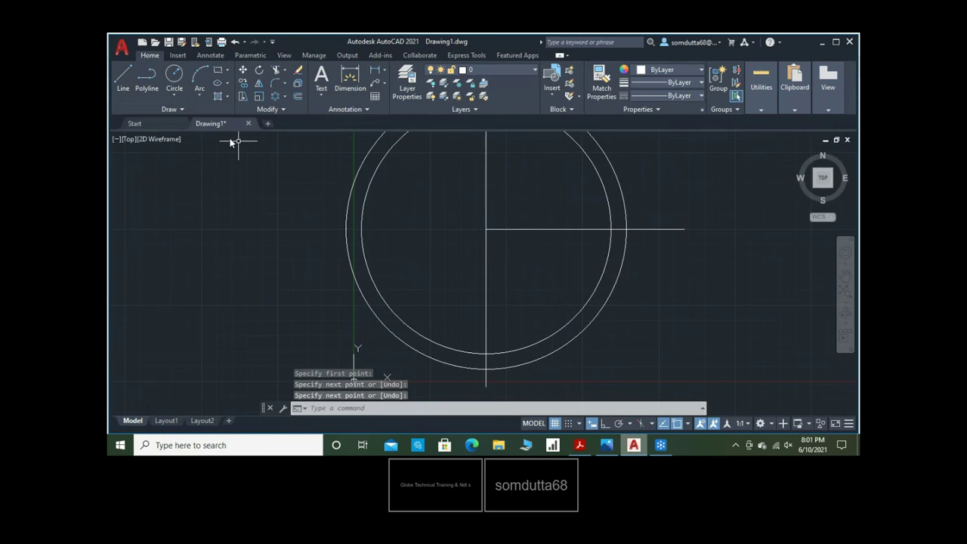
click(125, 73)
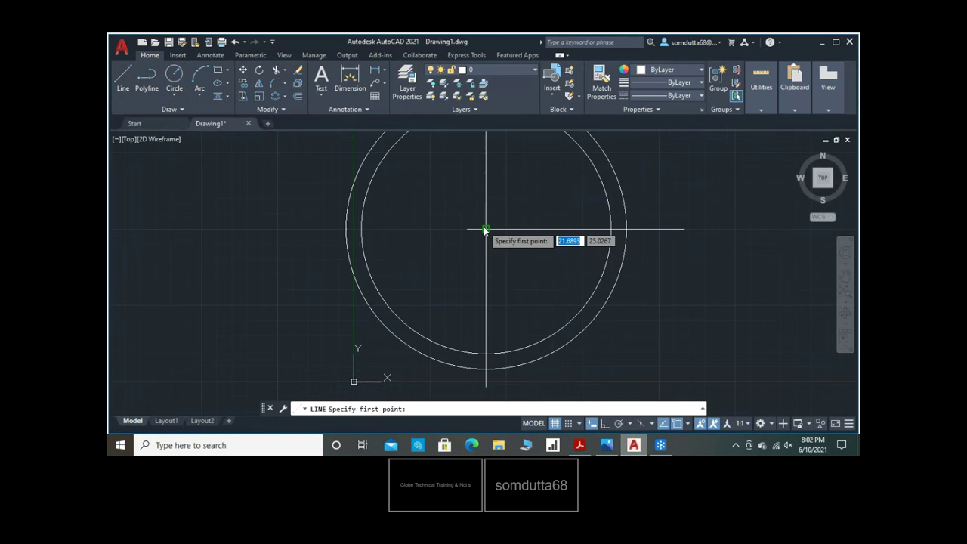
click(486, 229)
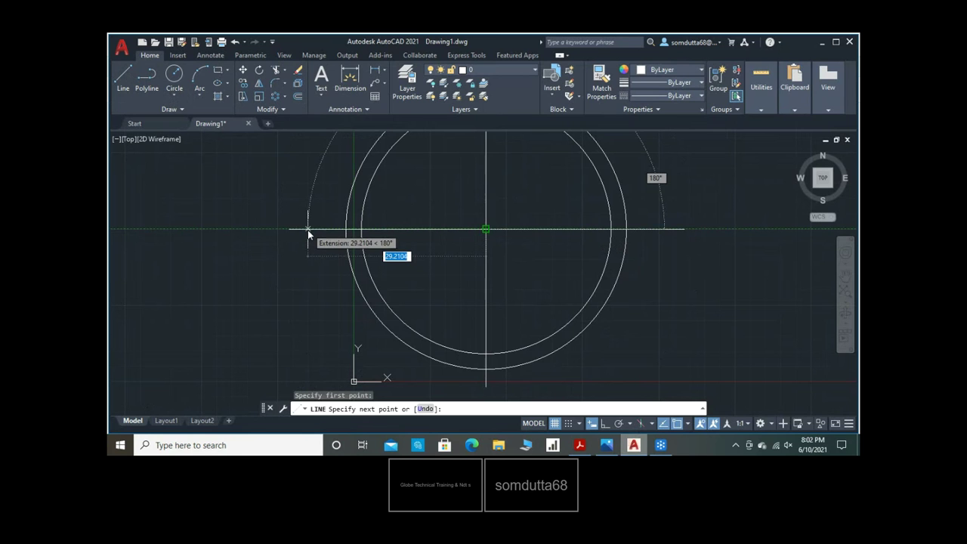
click(307, 230)
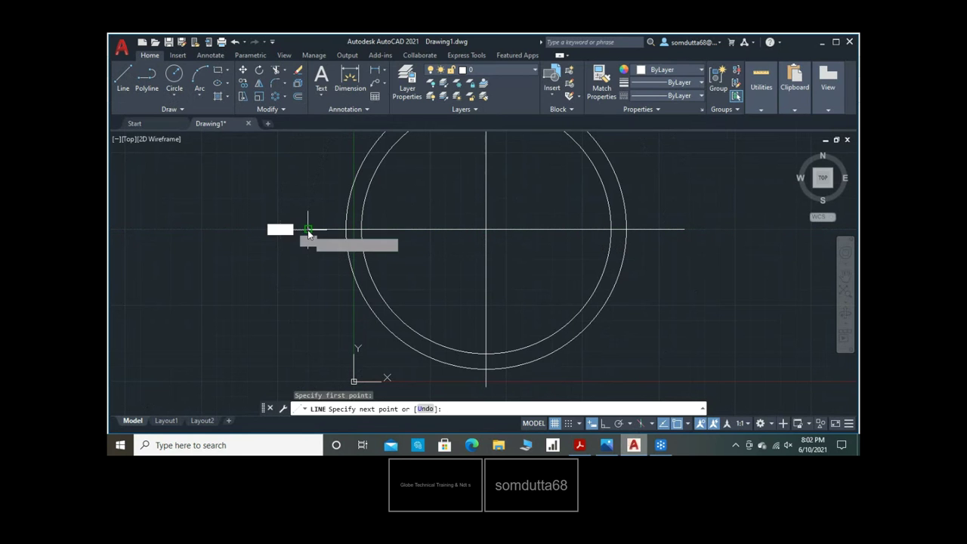
key(Return)
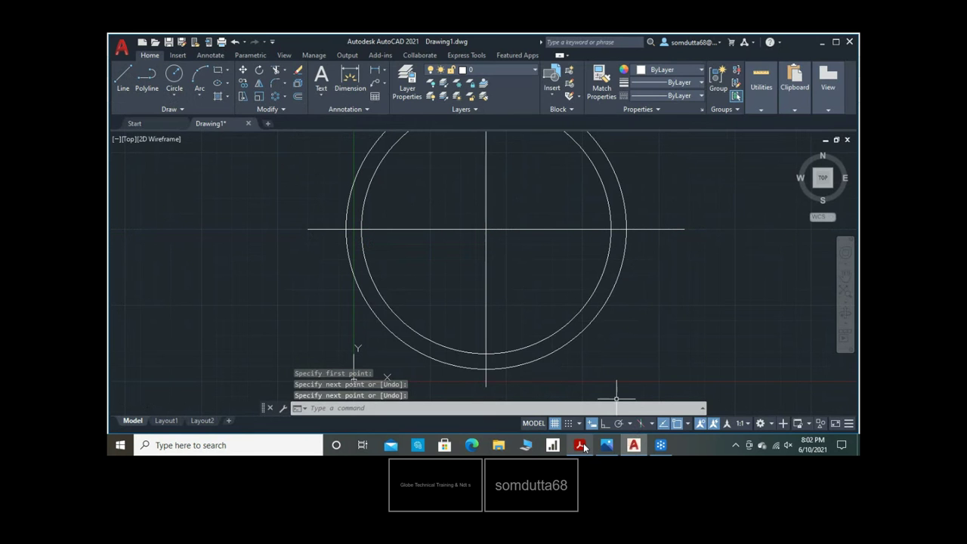
click(580, 445)
Highlight step 4, the innermost circle R=11.5 mm, then return to AutoCAD
triple_click(656, 188)
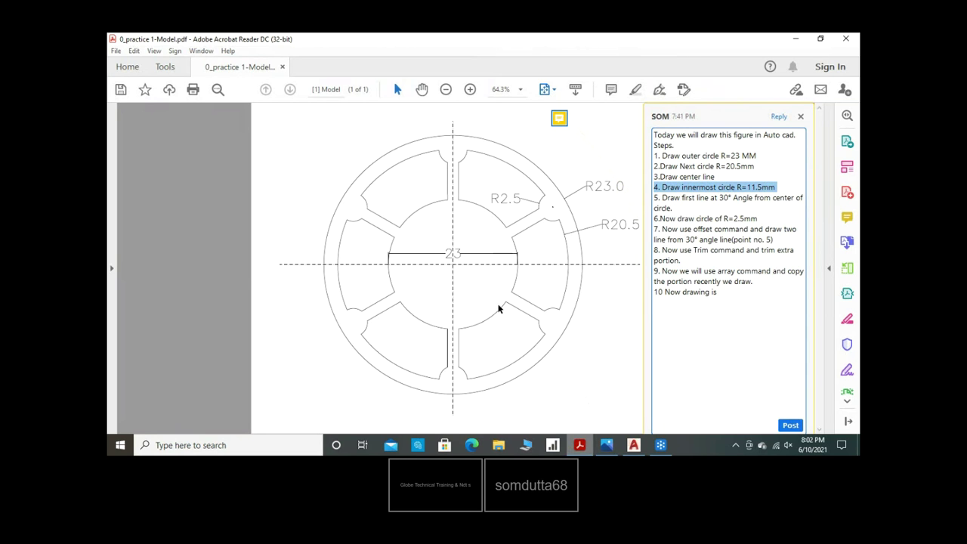
click(634, 446)
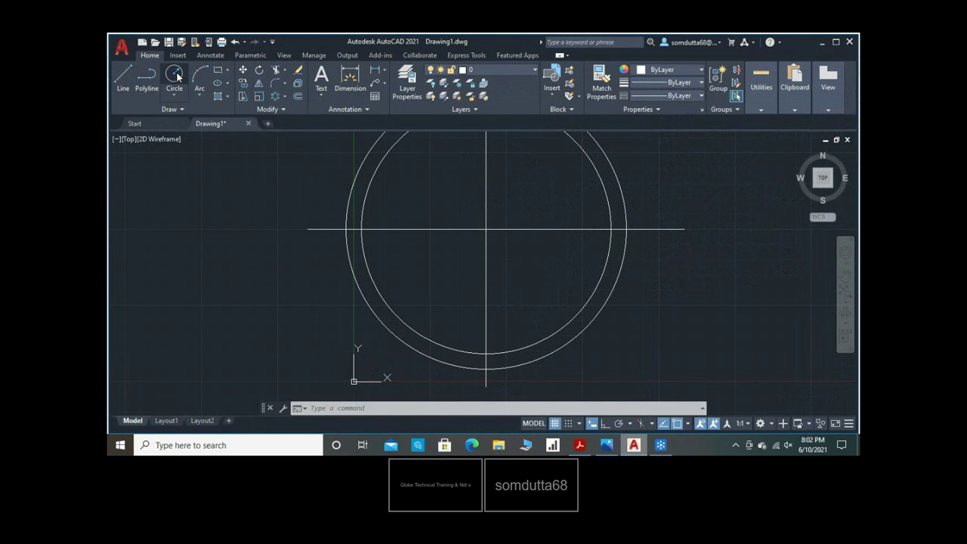
Draw a circle of radius 11.5 centred on the ring's centre
click(173, 74)
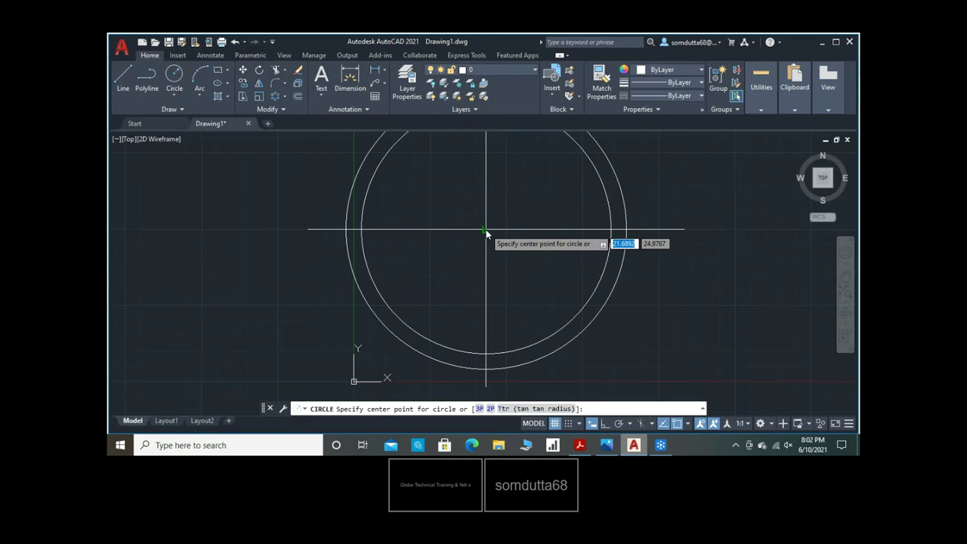
click(512, 249)
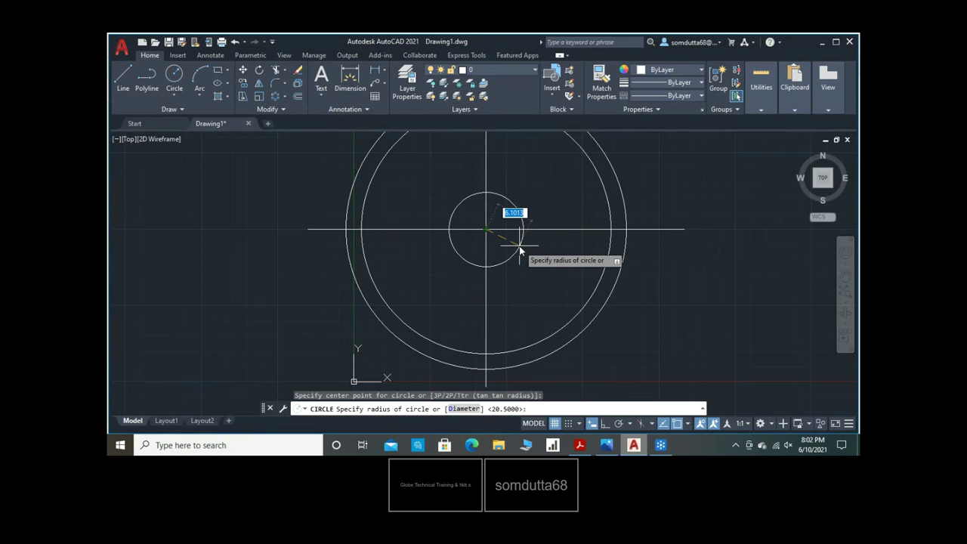
text(11.5)
key(Return)
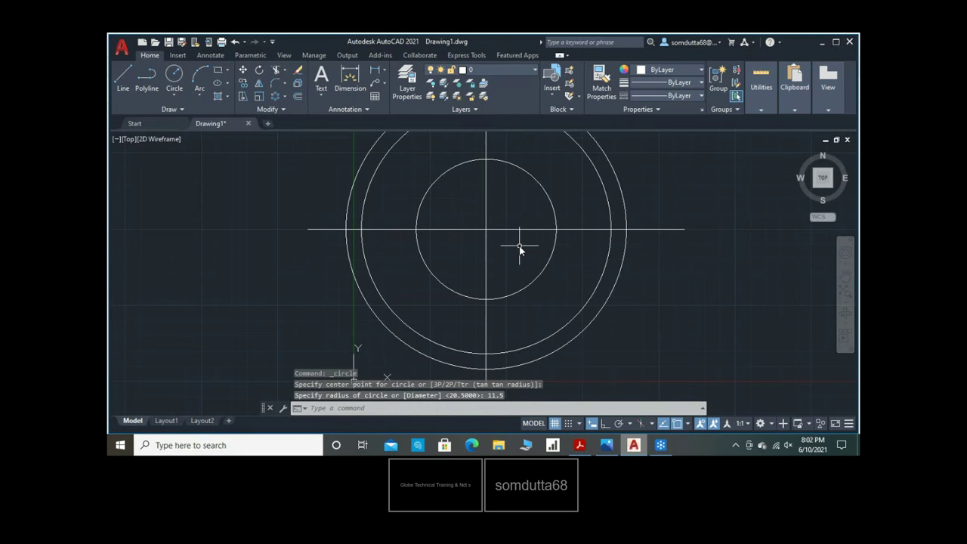
Highlight step 5 in the notes, the 30° line from the centre, then return to AutoCAD
click(580, 445)
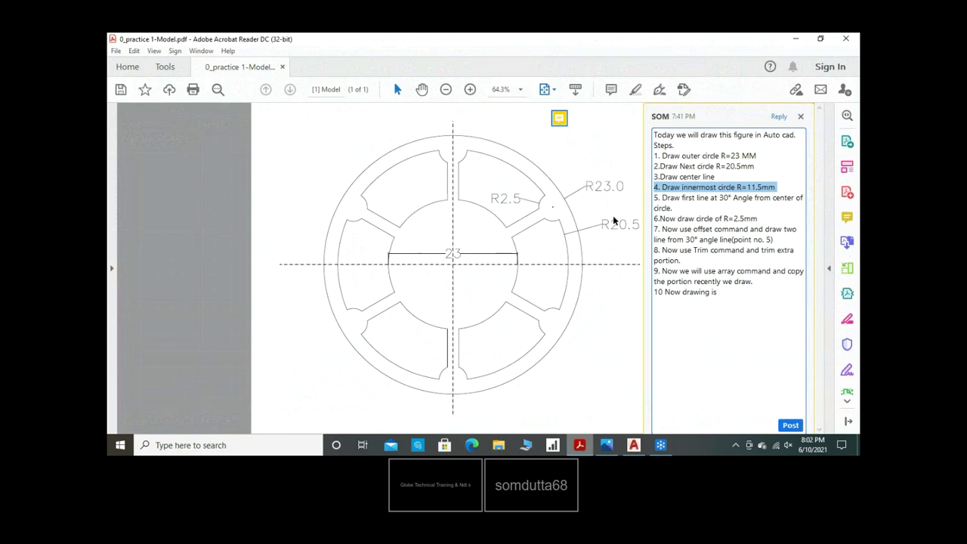
drag(656, 198, 803, 200)
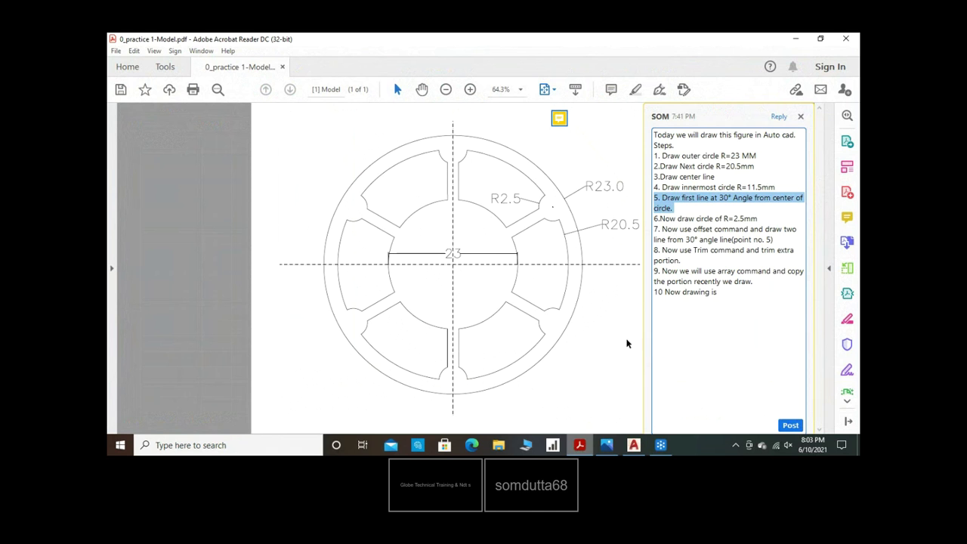
click(634, 445)
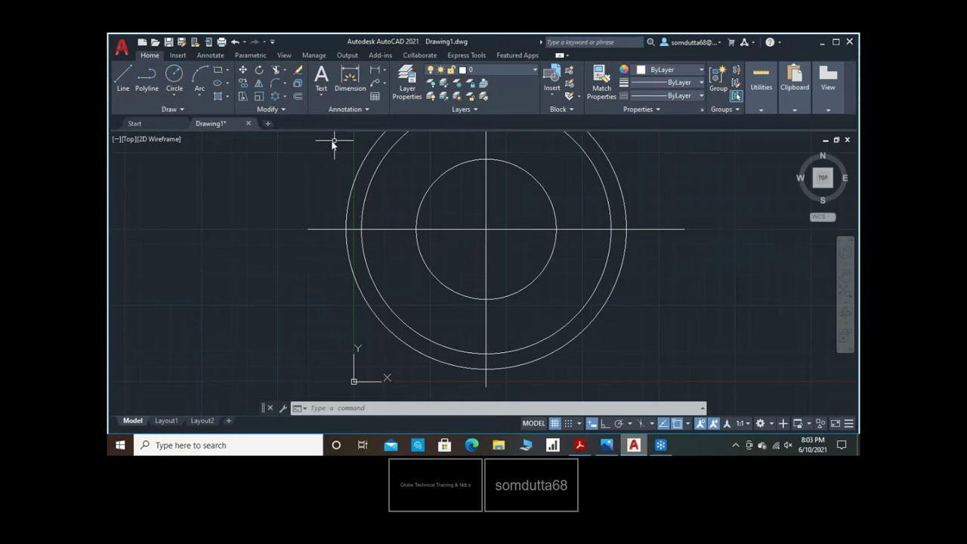
Draw a line from the ring's centre at a locked 30° angle past the outer circle
click(123, 79)
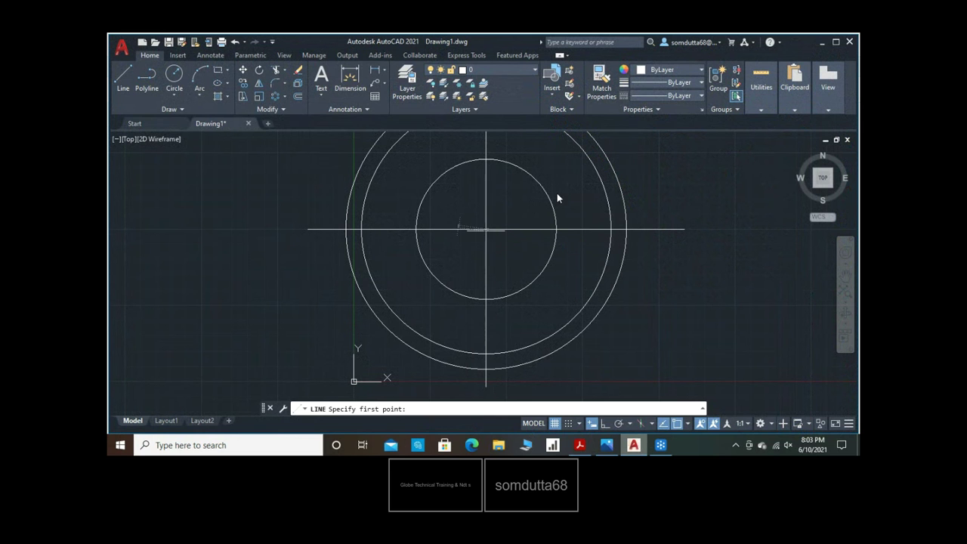
click(486, 228)
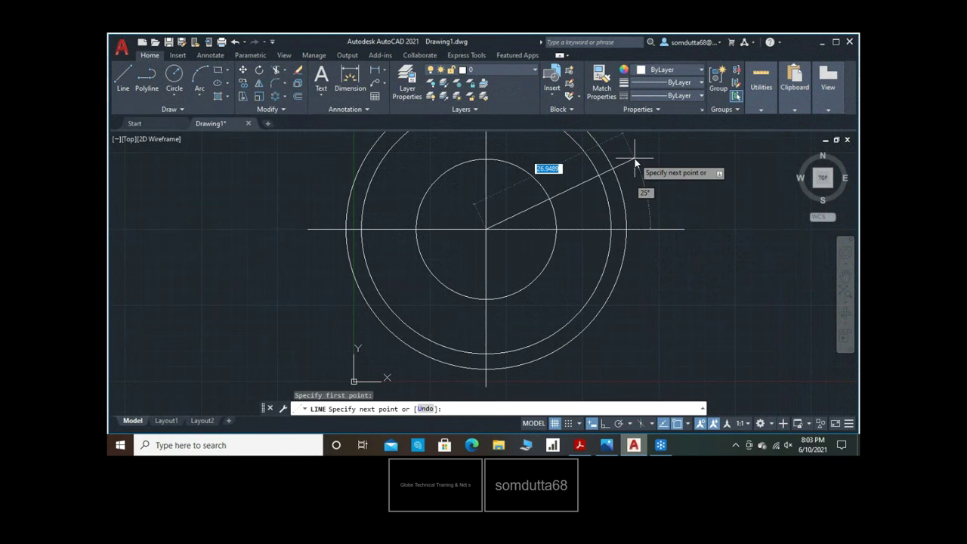
key(Tab)
text(30)
key(Tab)
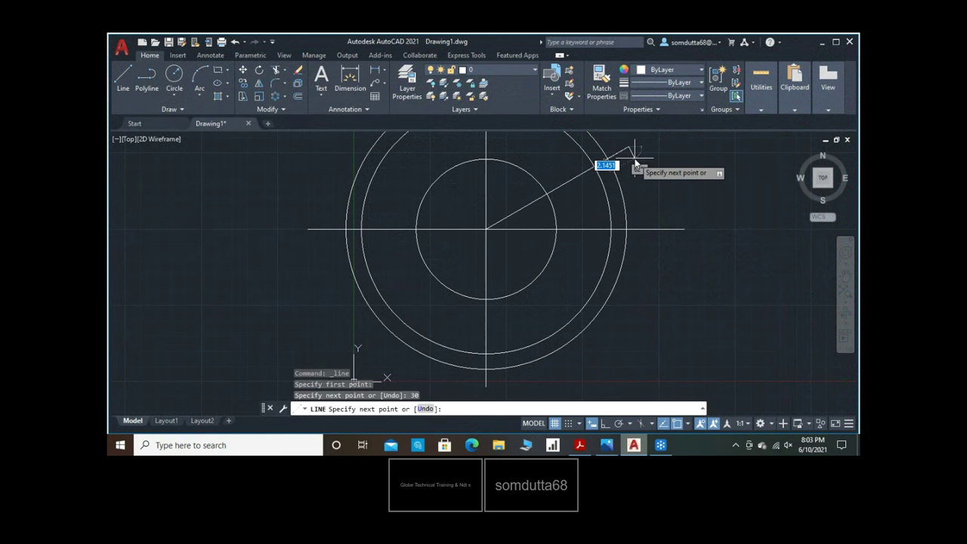
key(Return)
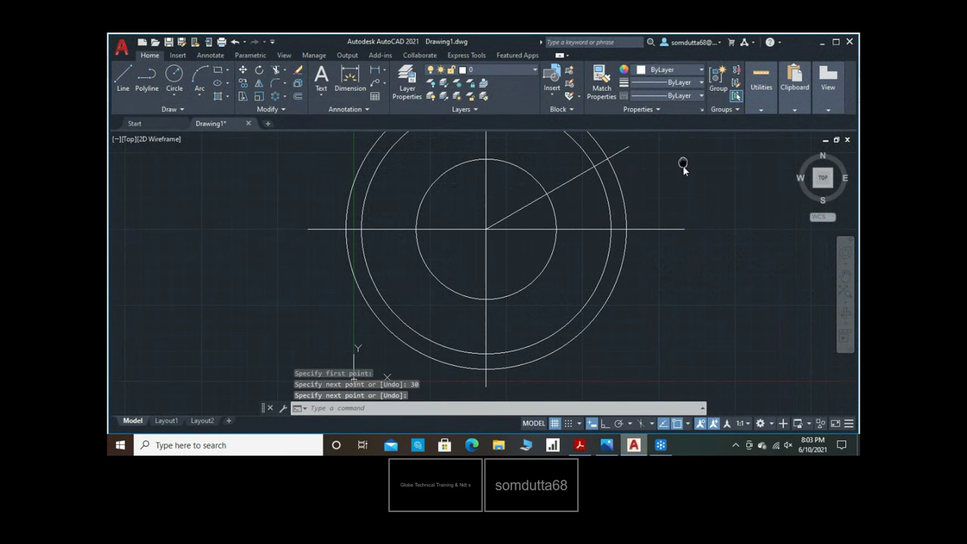
middle_drag(682, 164, 675, 195)
Highlight step 6, the R2.5 circle, in the PDF notes and return to AutoCAD
click(582, 446)
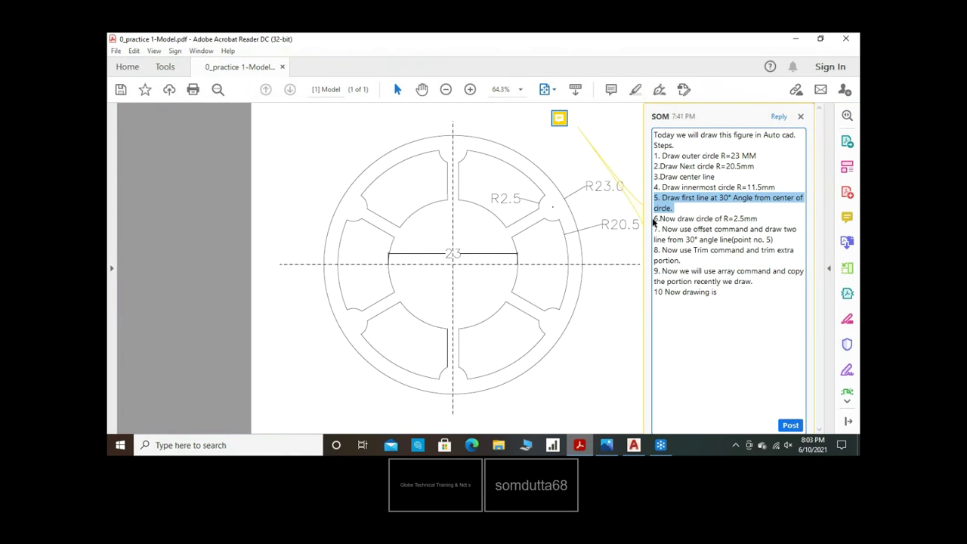
drag(659, 218, 758, 219)
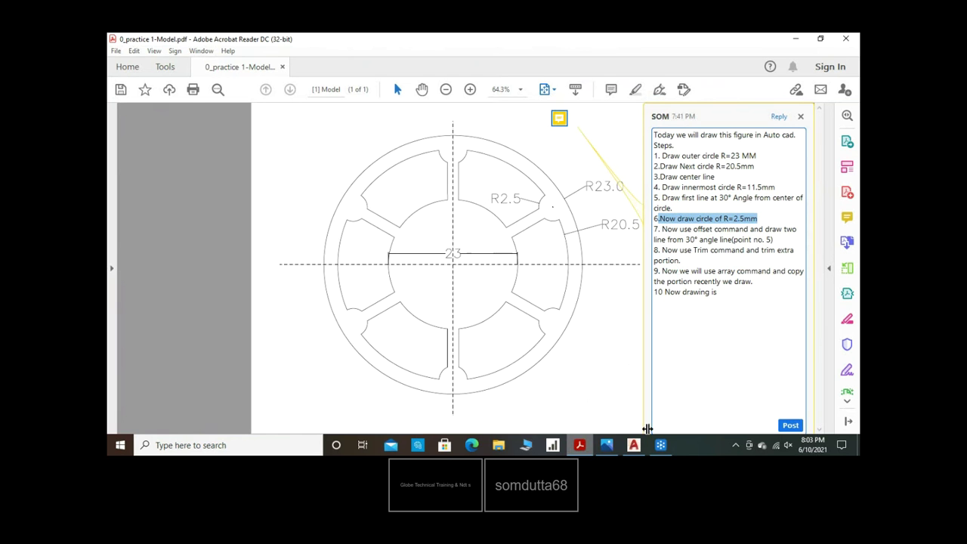
click(633, 445)
click(174, 73)
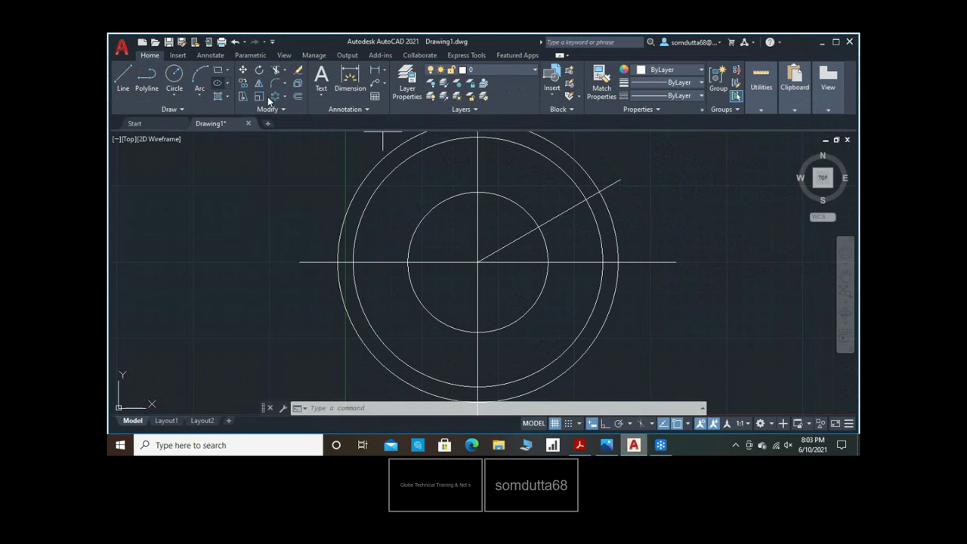
Draw an R2.5 circle centred where the 30° line crosses the 20.5 ring
click(587, 201)
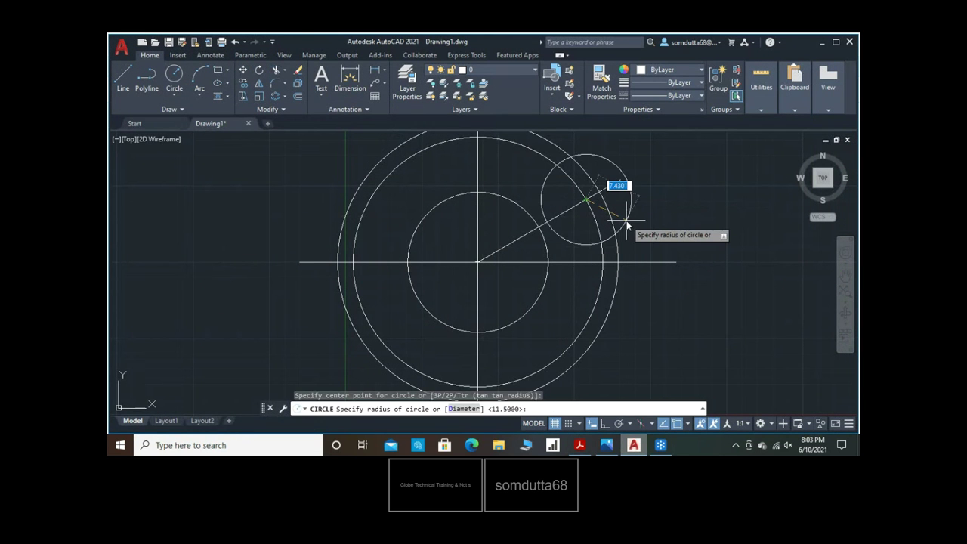
text(2)
key(Return)
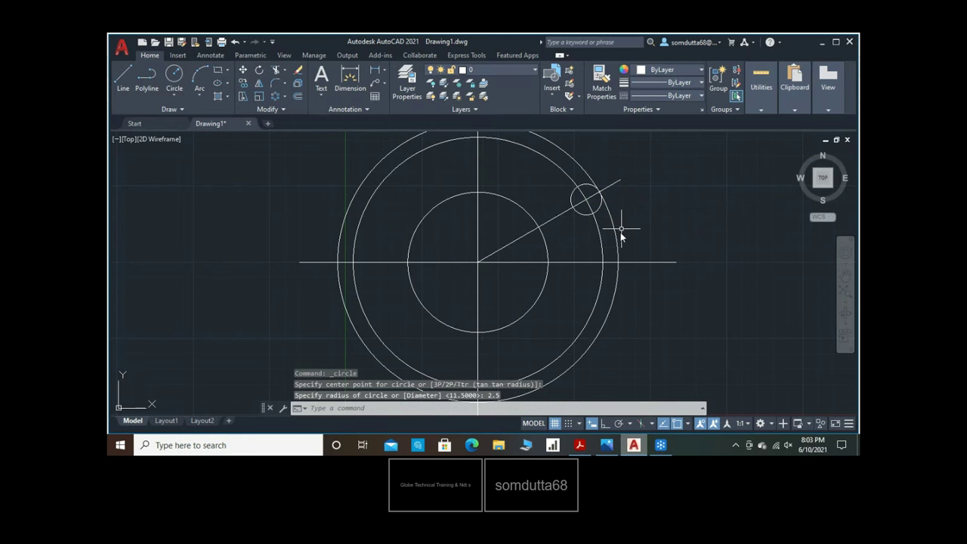
click(581, 447)
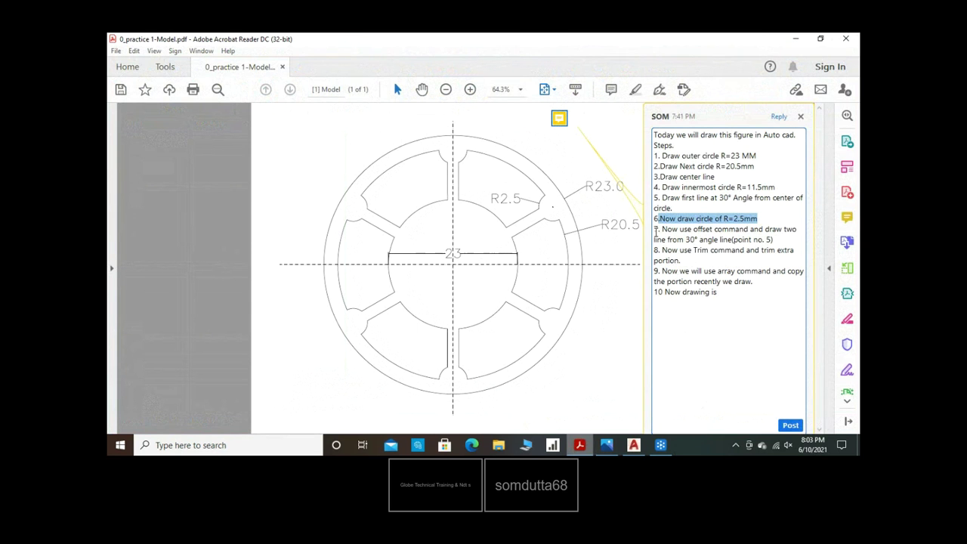
Highlight step 7's offset note in the PDF and return to AutoCAD
mouse_move(655, 229)
mouse_down()
mouse_move(795, 228)
mouse_move(784, 235)
mouse_up()
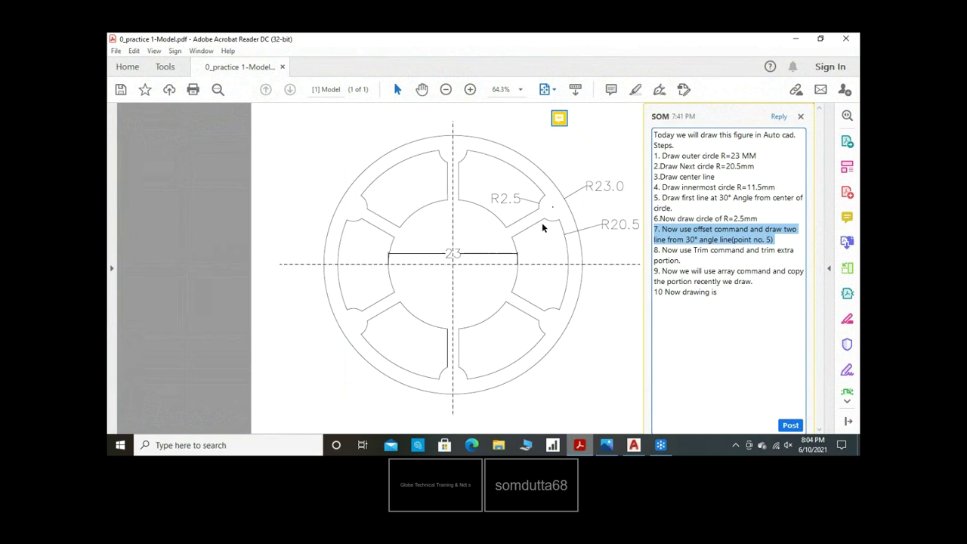
click(634, 445)
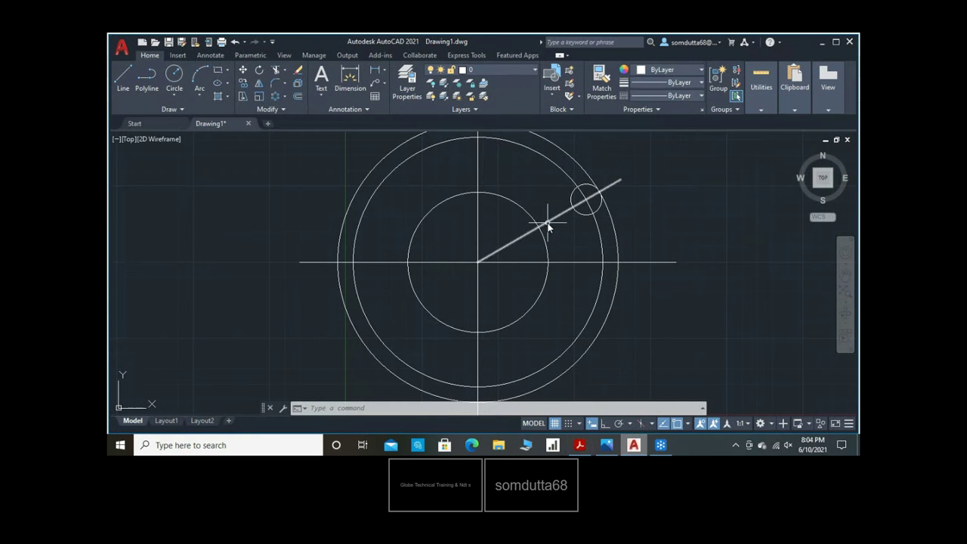
Offset the slanted 30° line by 1 unit to both sides
click(548, 228)
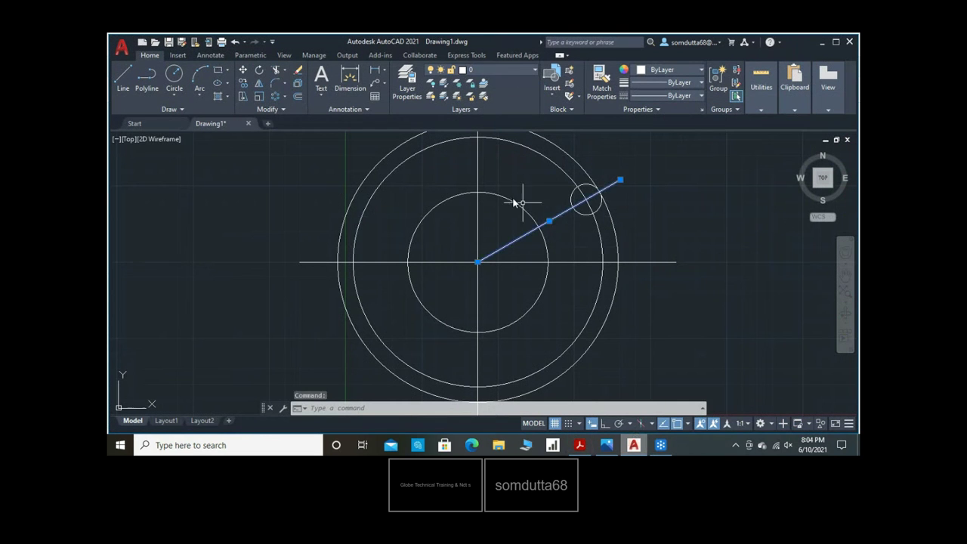
click(299, 96)
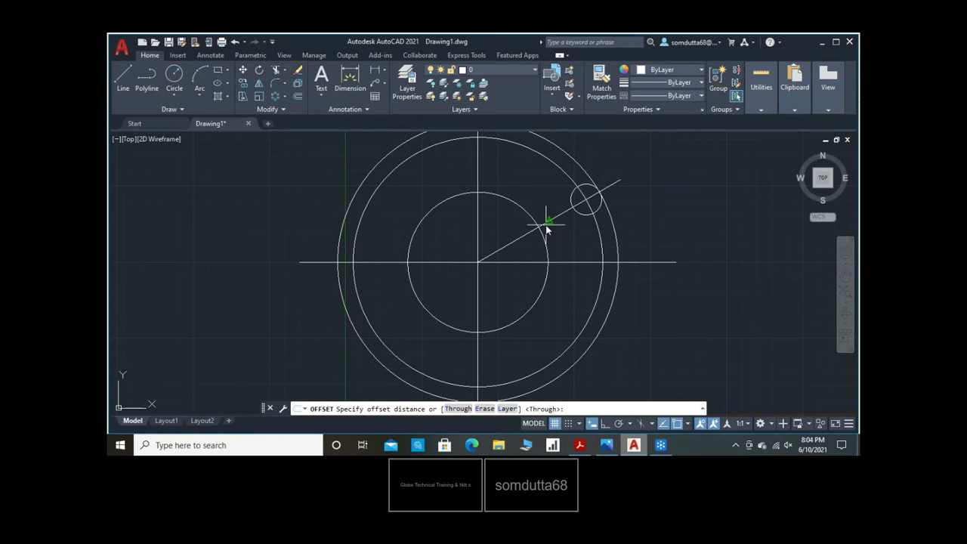
key(Return)
click(545, 227)
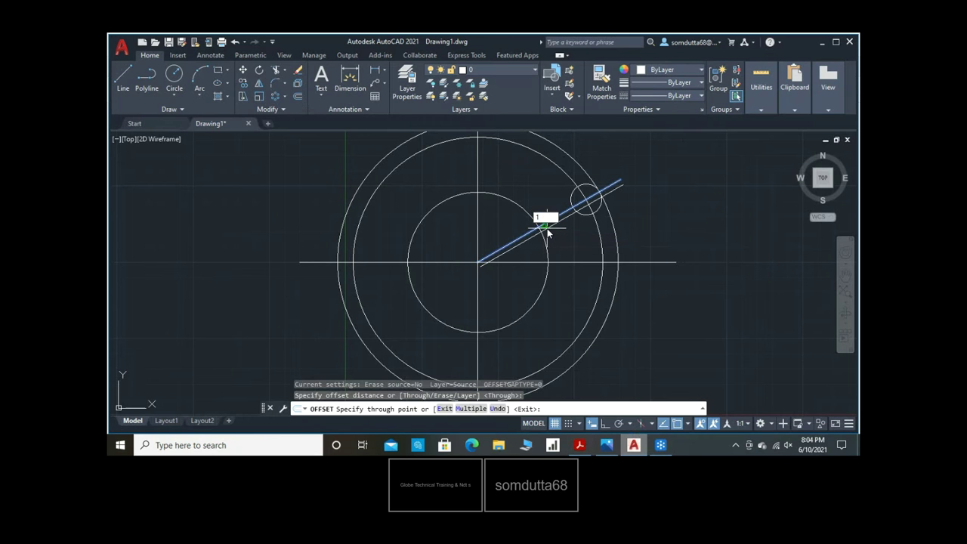
click(547, 228)
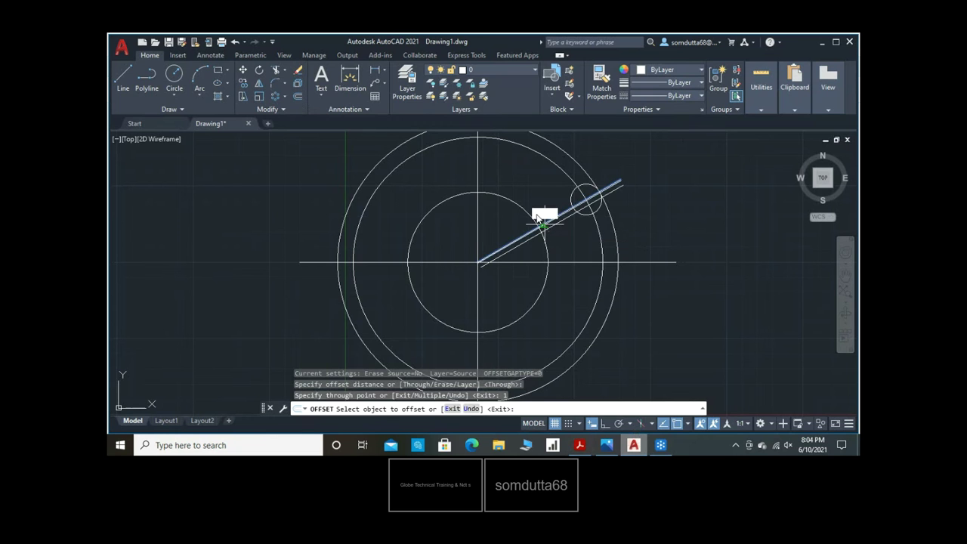
click(540, 224)
key(Return)
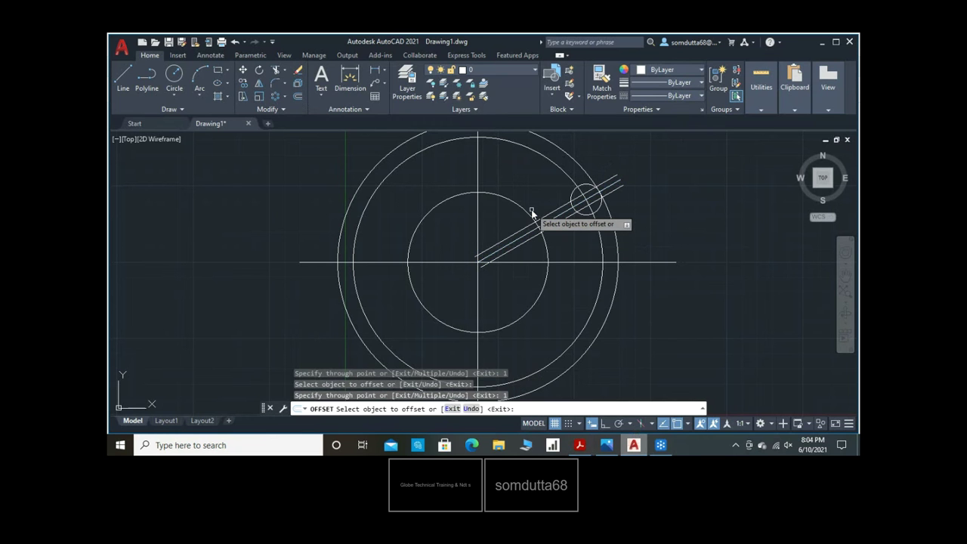
right_click(657, 234)
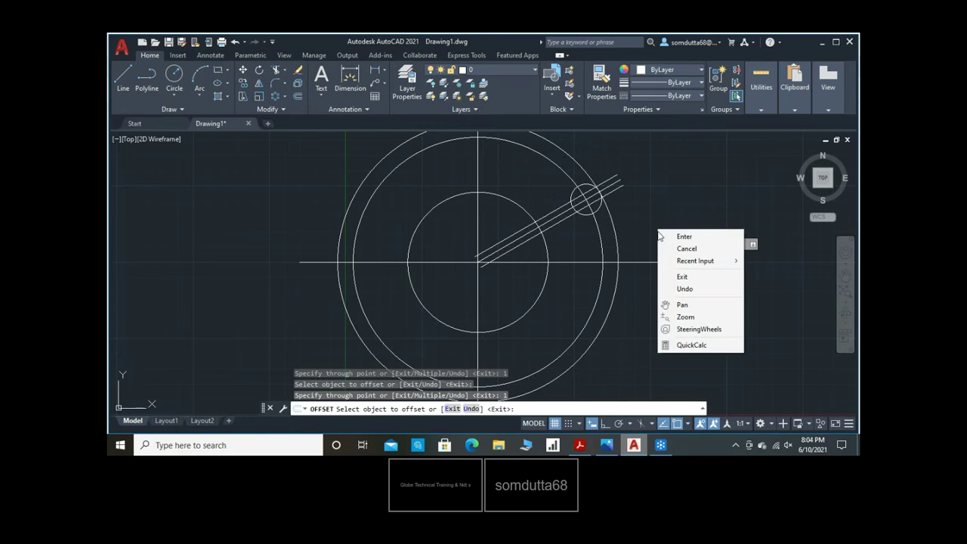
click(664, 235)
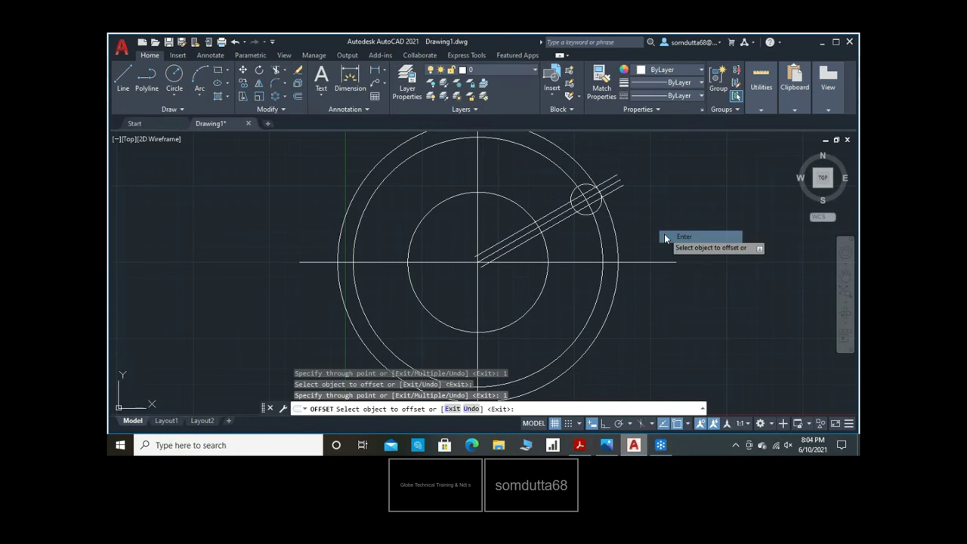
click(581, 446)
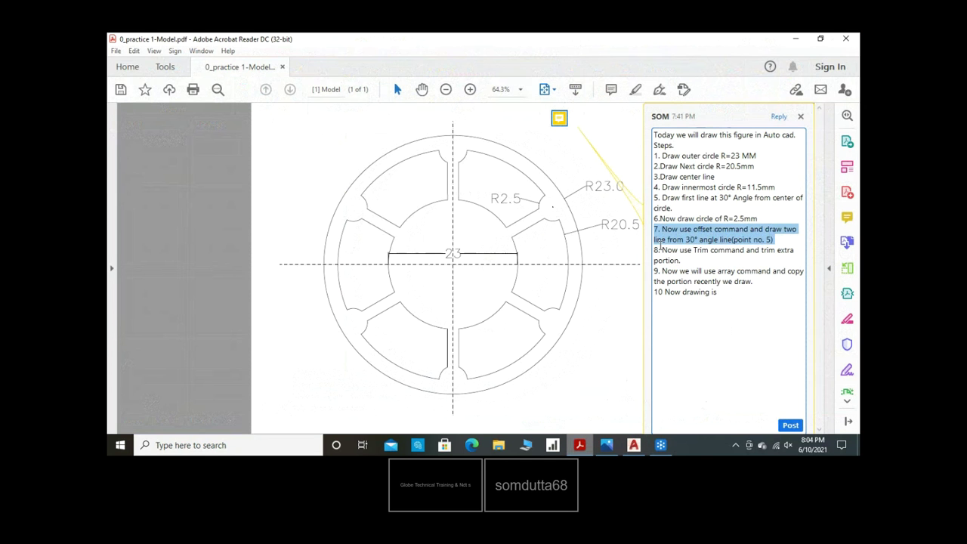
mouse_move(655, 250)
mouse_down()
mouse_move(795, 250)
mouse_move(759, 256)
mouse_up()
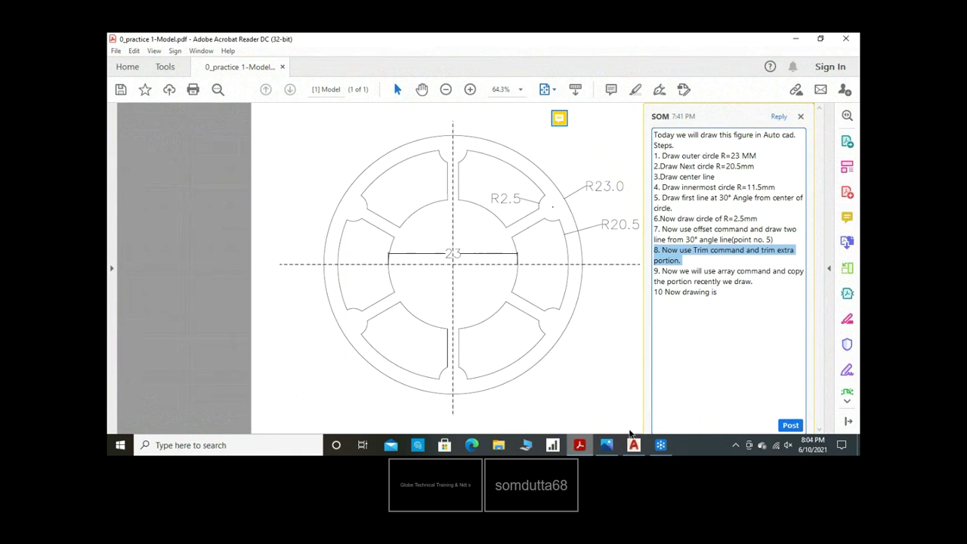
click(635, 446)
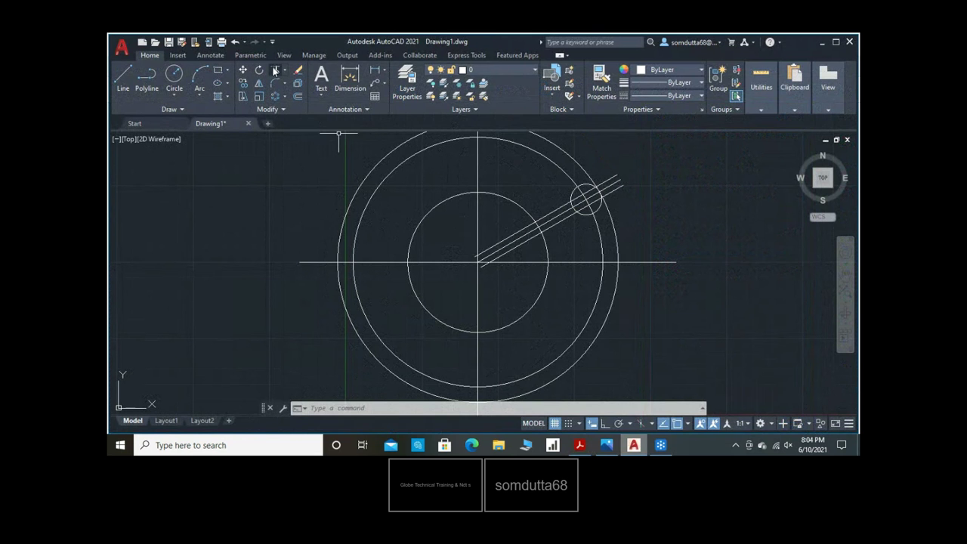
Trim the offset lines and R2.5 circle into one round-ended slot along 30°
click(275, 70)
click(510, 241)
click(513, 245)
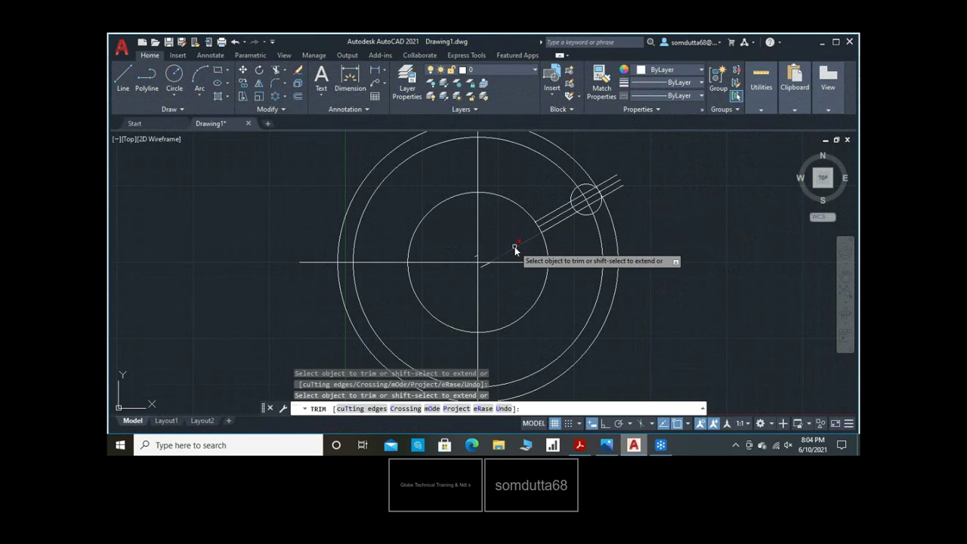
click(484, 265)
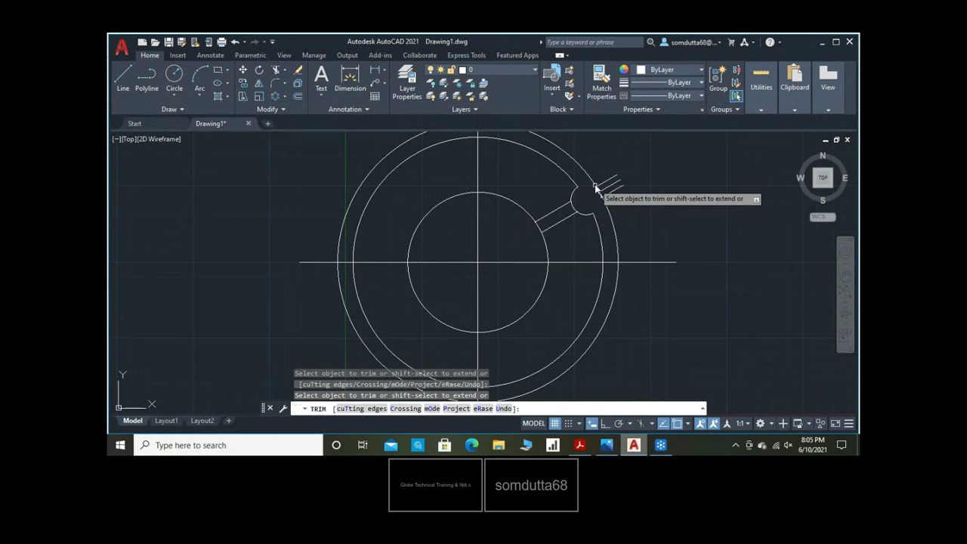
click(606, 189)
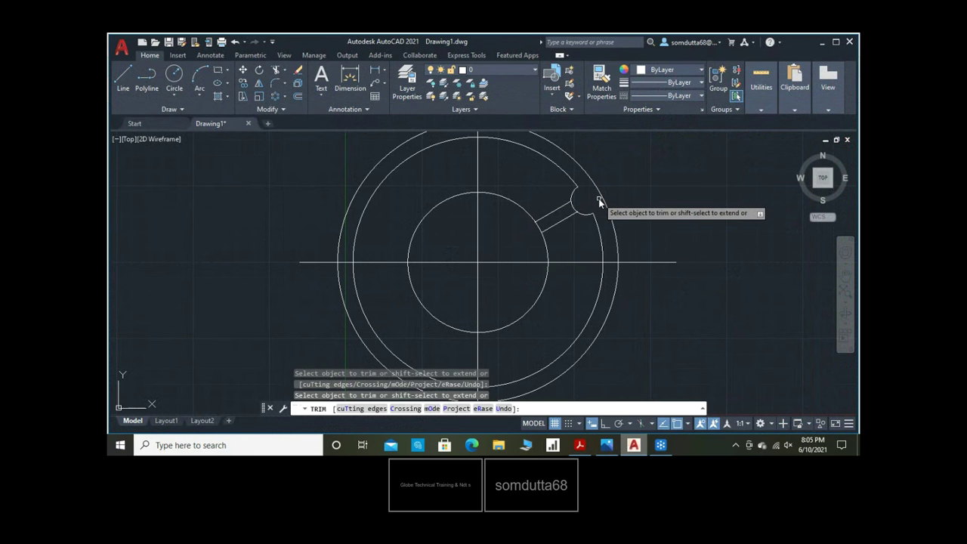
click(591, 198)
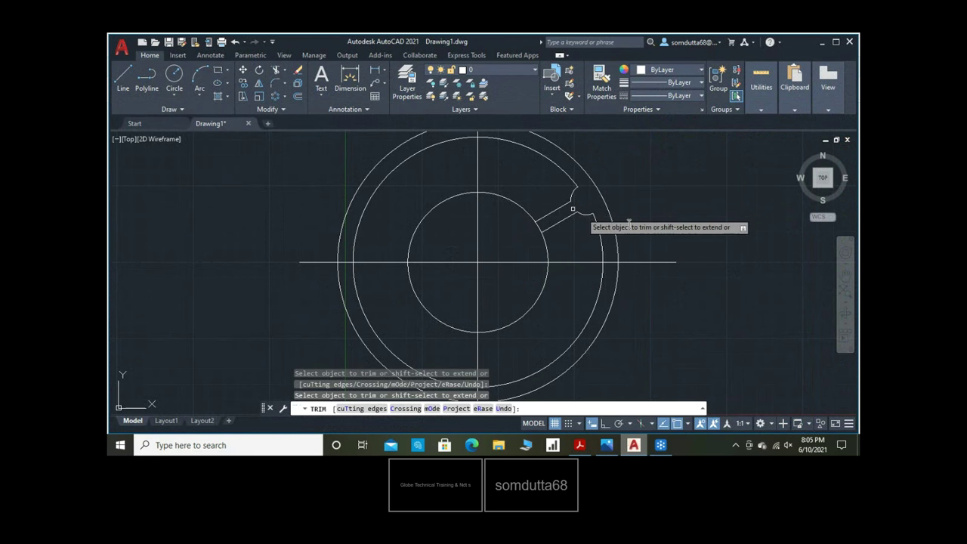
right_click(649, 189)
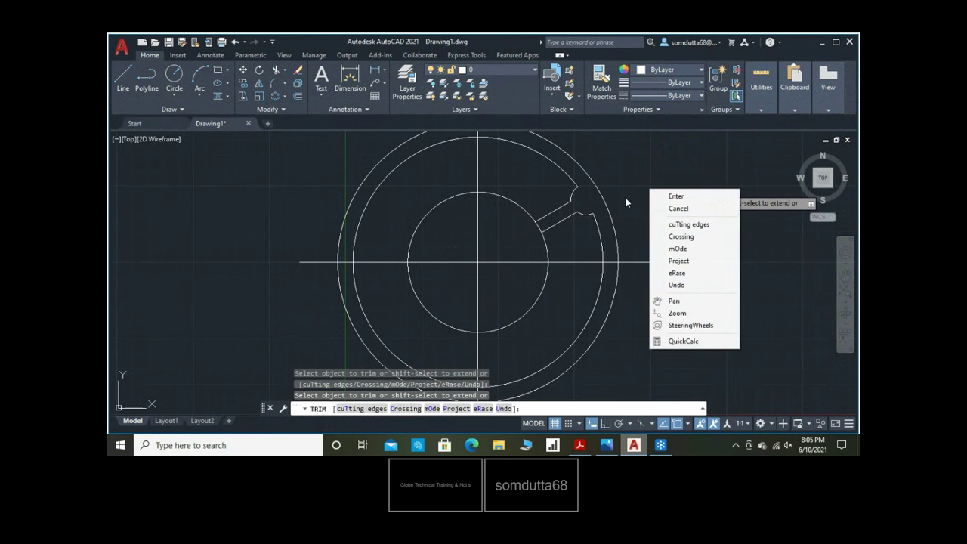
click(538, 231)
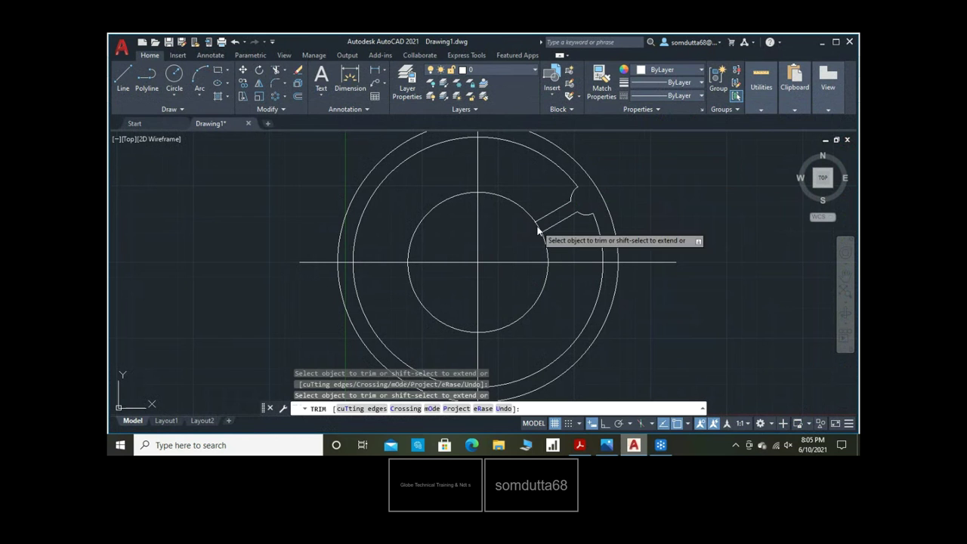
right_click(665, 191)
click(684, 193)
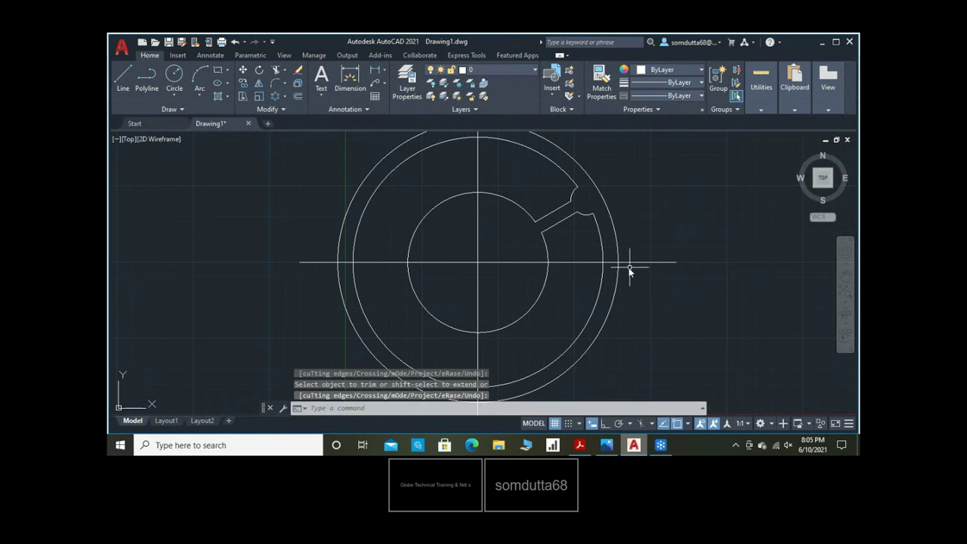
click(581, 445)
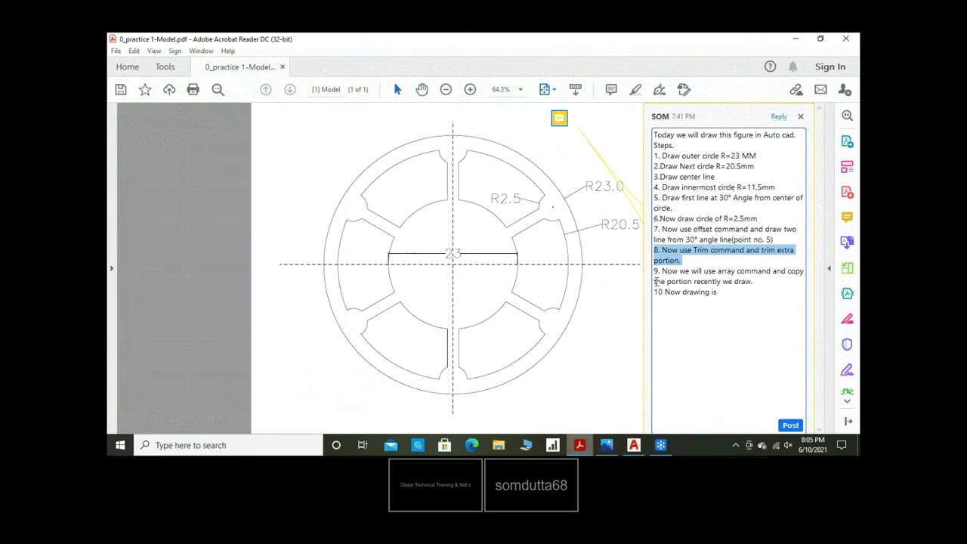
drag(656, 272, 787, 278)
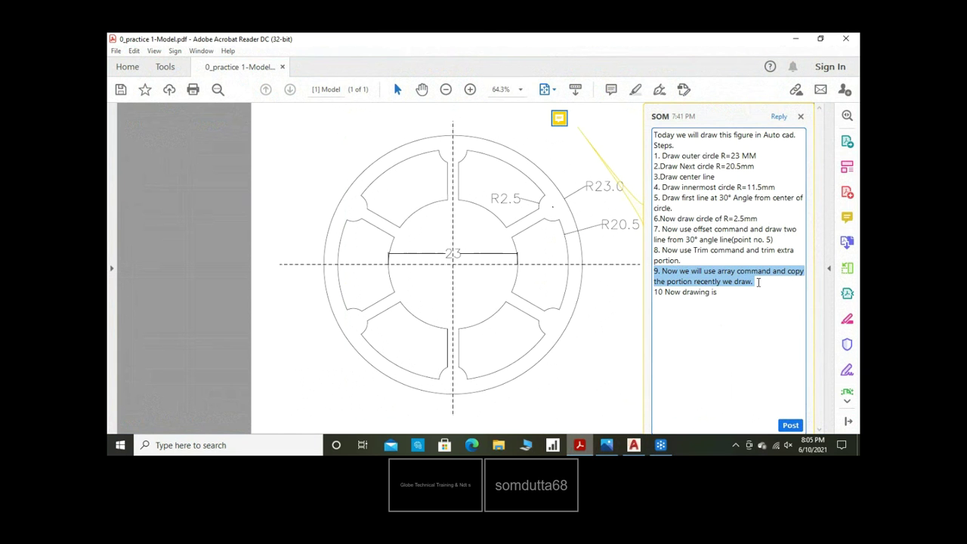
click(634, 446)
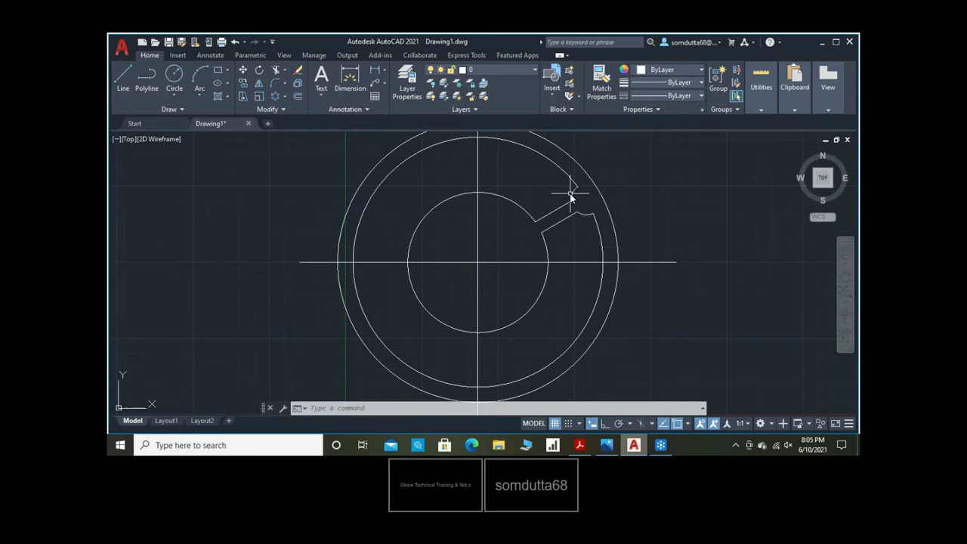
Polar-array the slot's lines and end arc about the ring centre into 4 copies
click(278, 95)
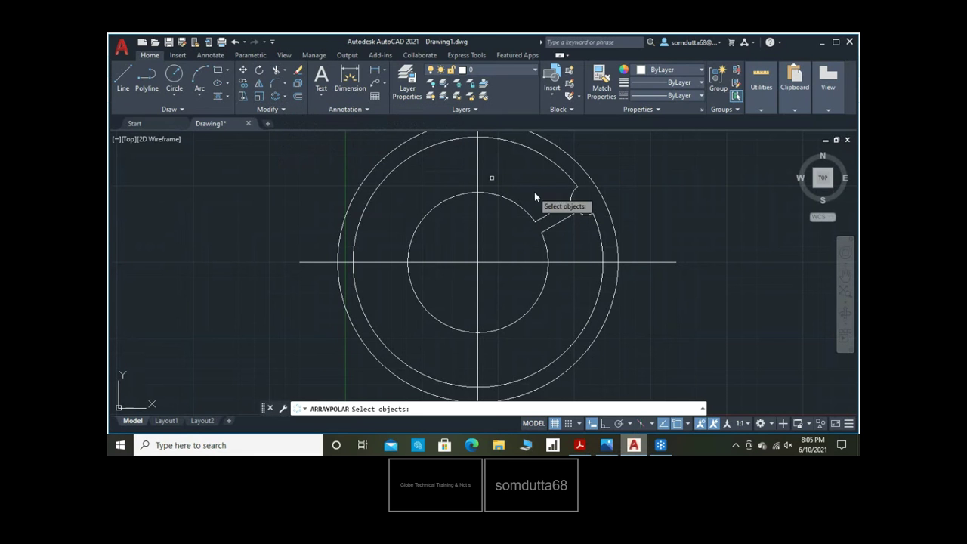
click(573, 194)
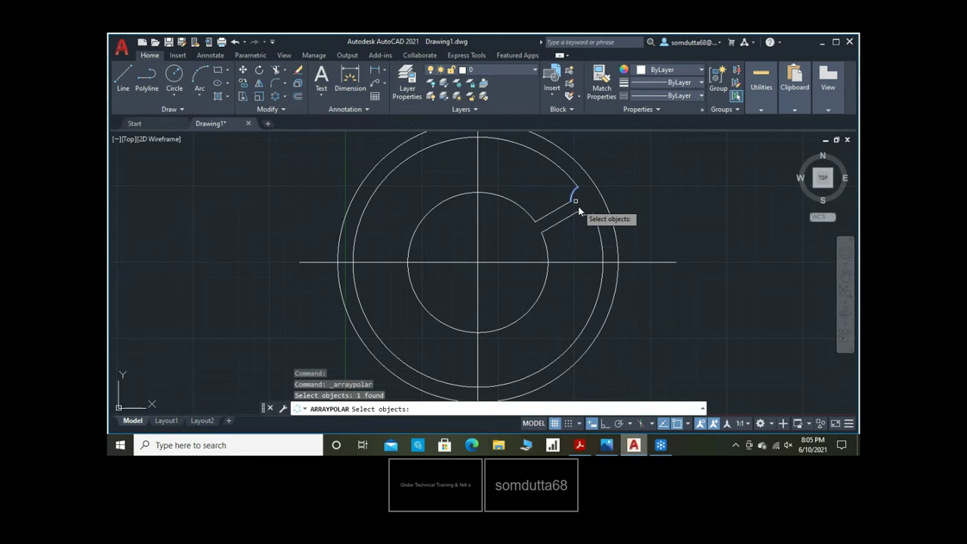
click(582, 213)
click(567, 220)
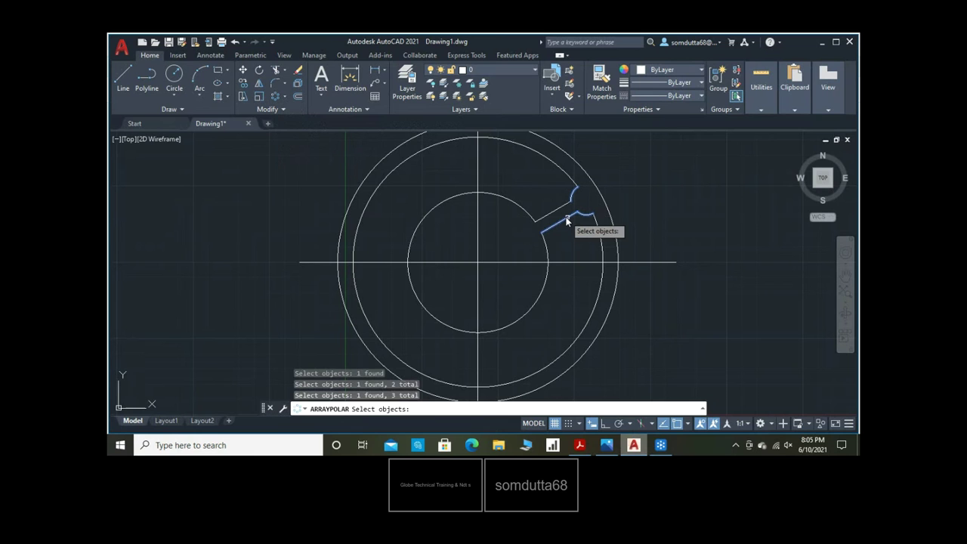
click(559, 213)
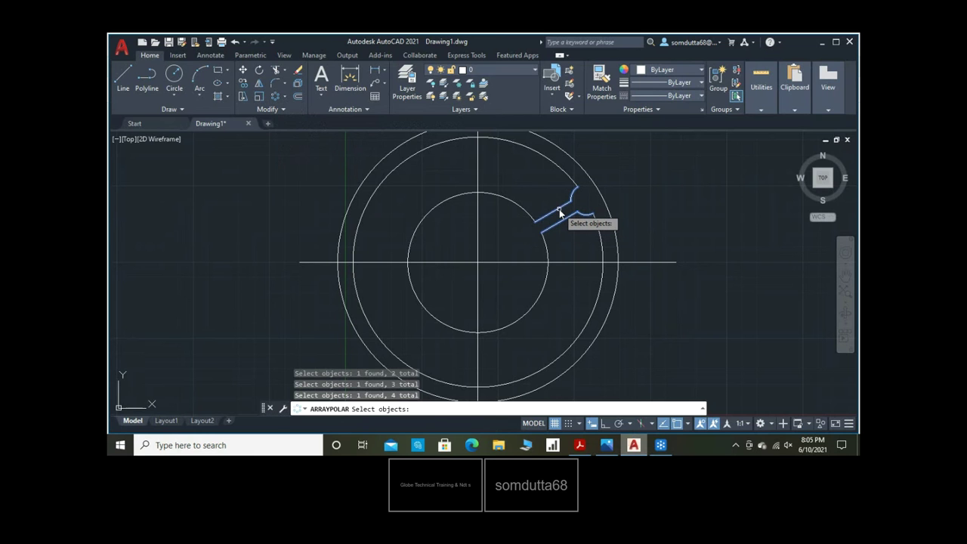
key(Return)
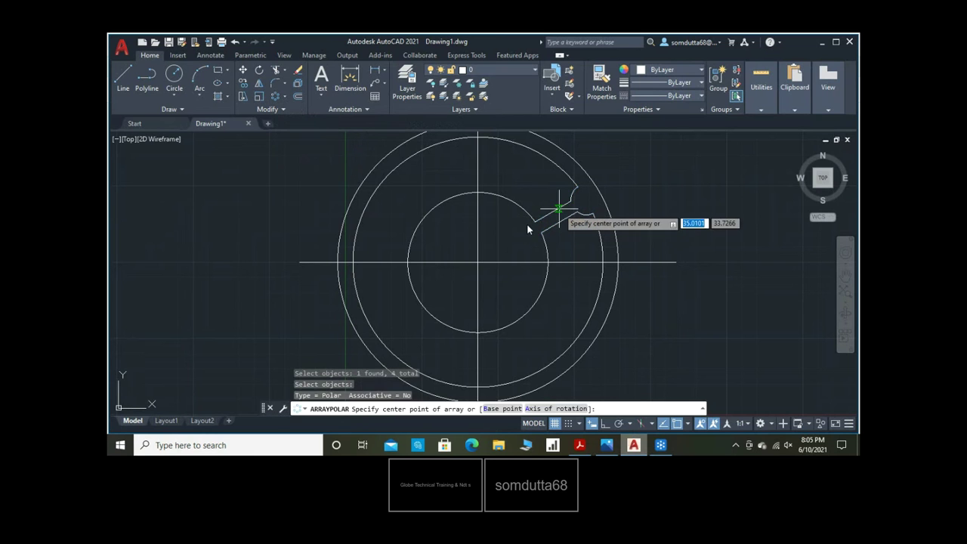
click(478, 262)
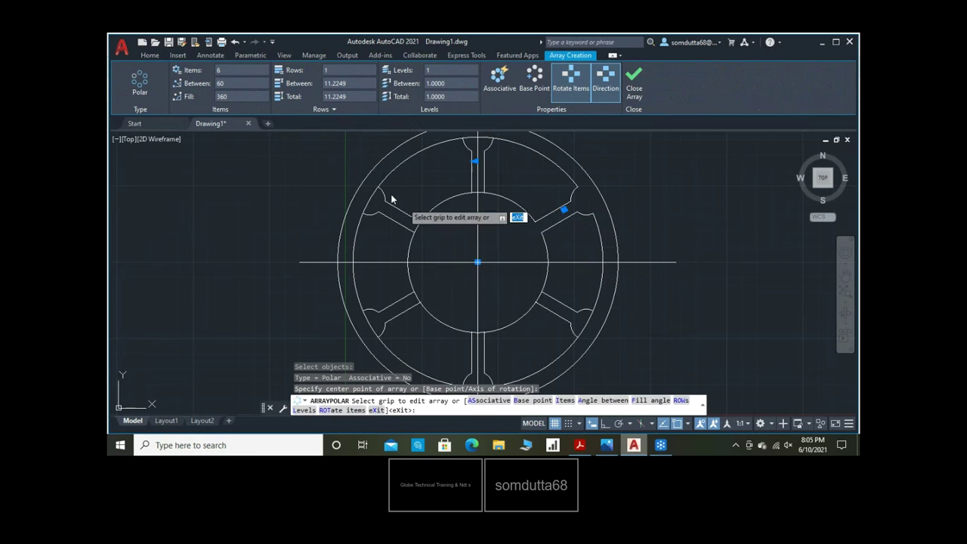
click(220, 71)
text(4)
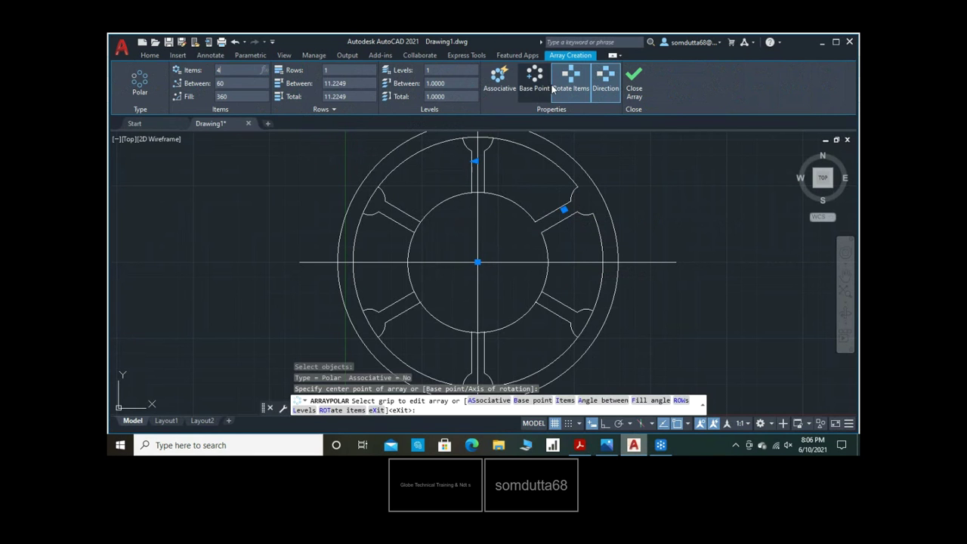
click(627, 87)
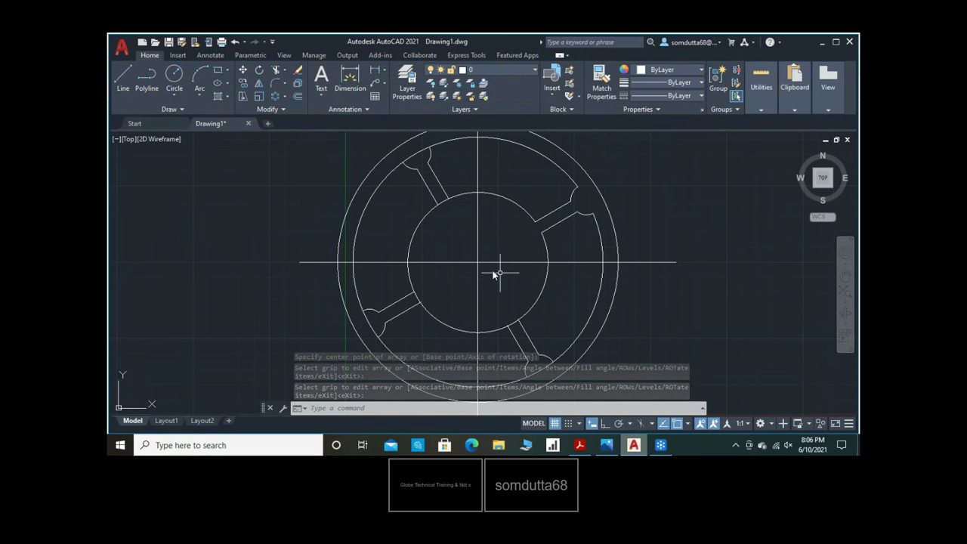
Trim the inner-circle arc at the upper-left slot, undoing one mistaken trim
click(276, 71)
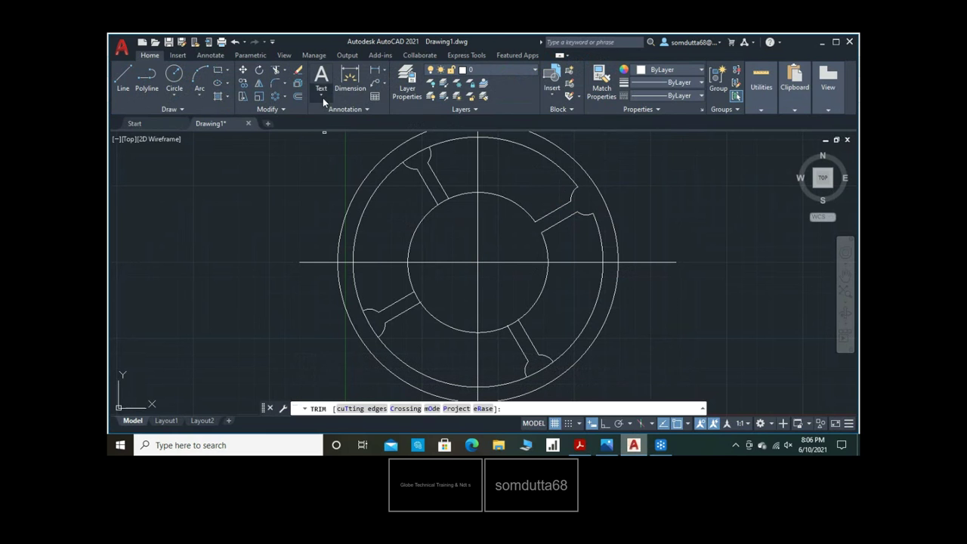
click(415, 152)
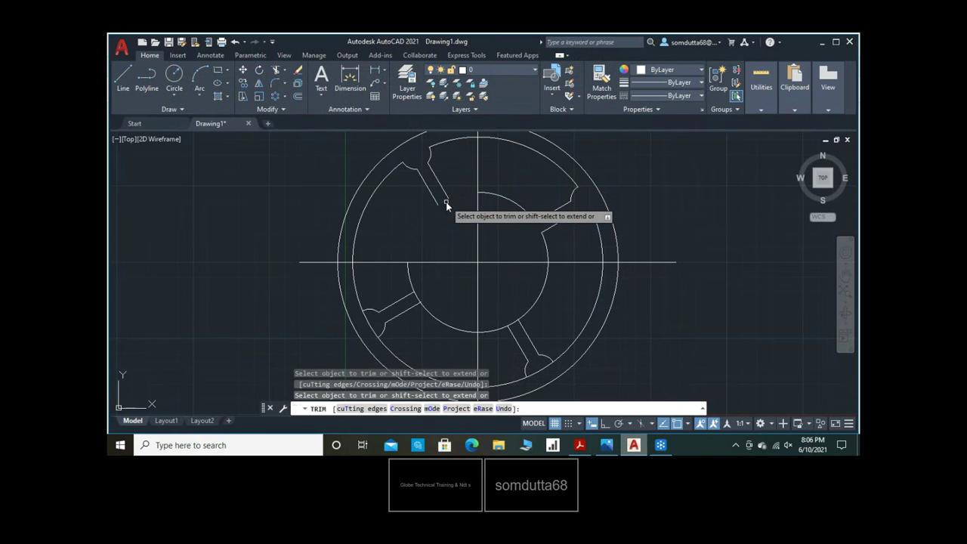
click(446, 202)
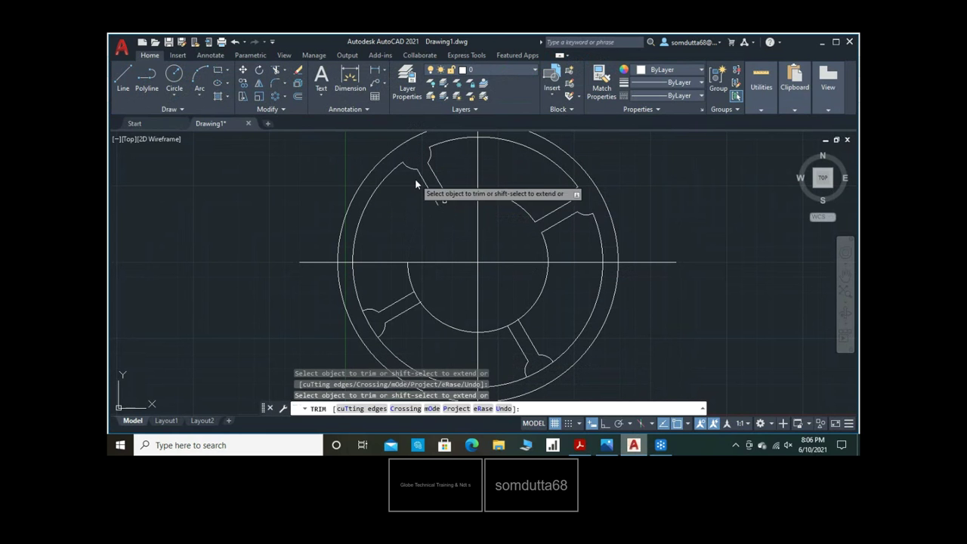
click(235, 43)
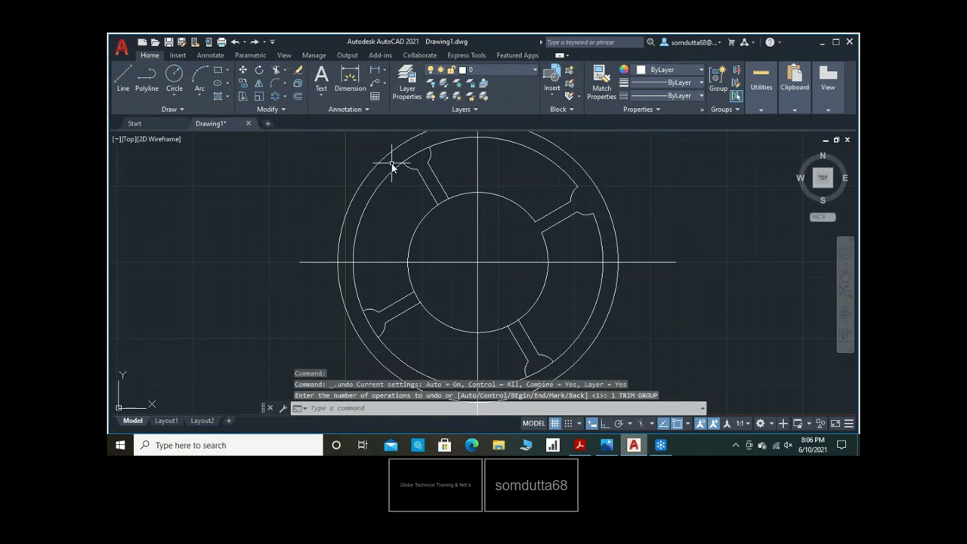
Trim the inner-circle arcs at the lower-left, lower-right and upper-left slot mouths
click(276, 71)
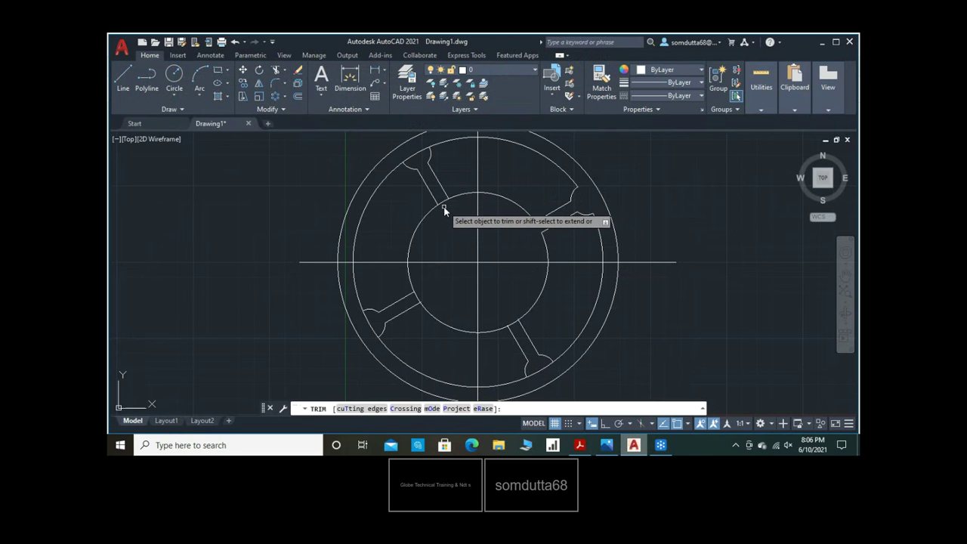
click(417, 301)
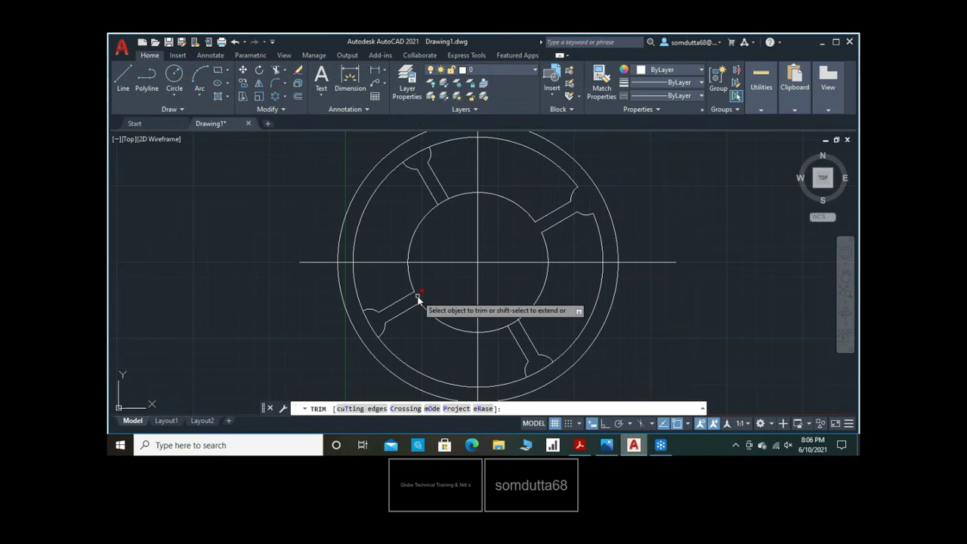
click(513, 322)
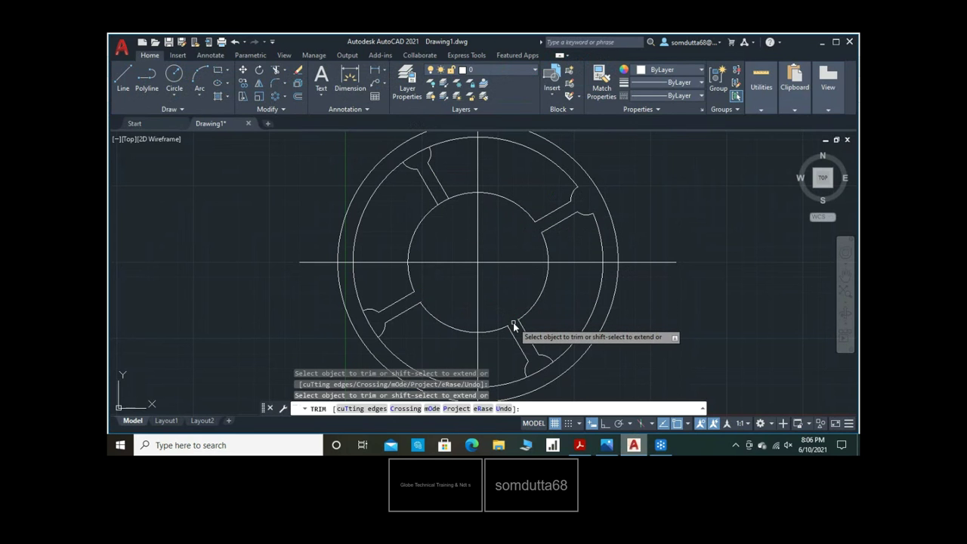
click(440, 206)
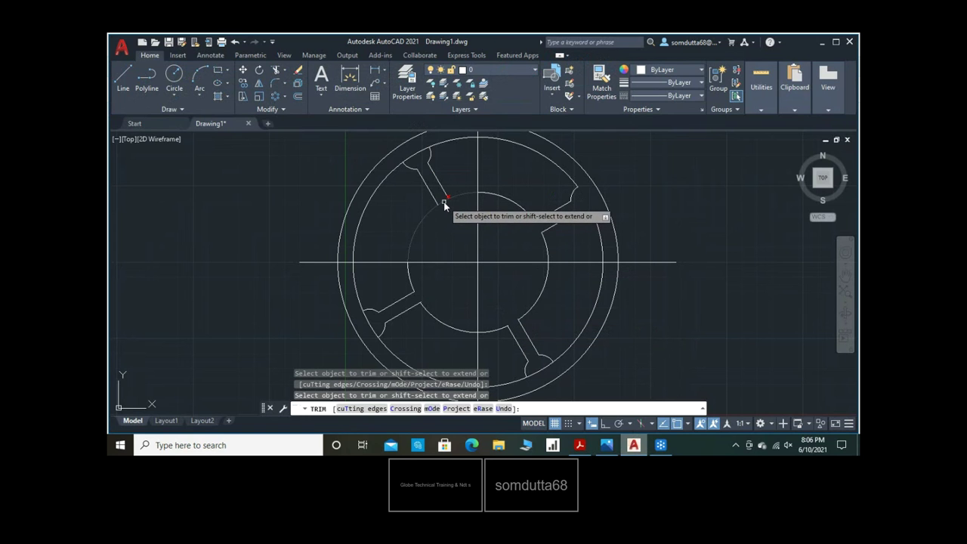
right_click(662, 192)
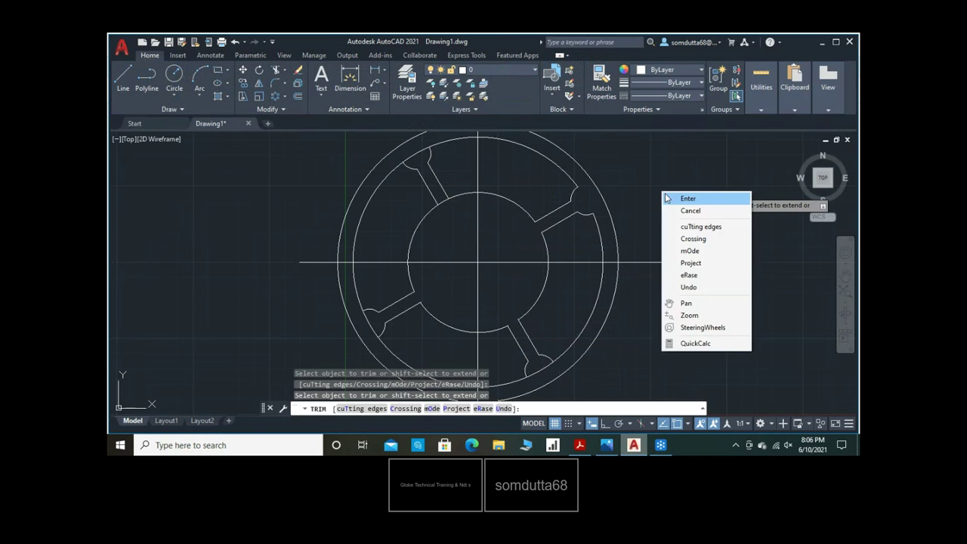
click(677, 197)
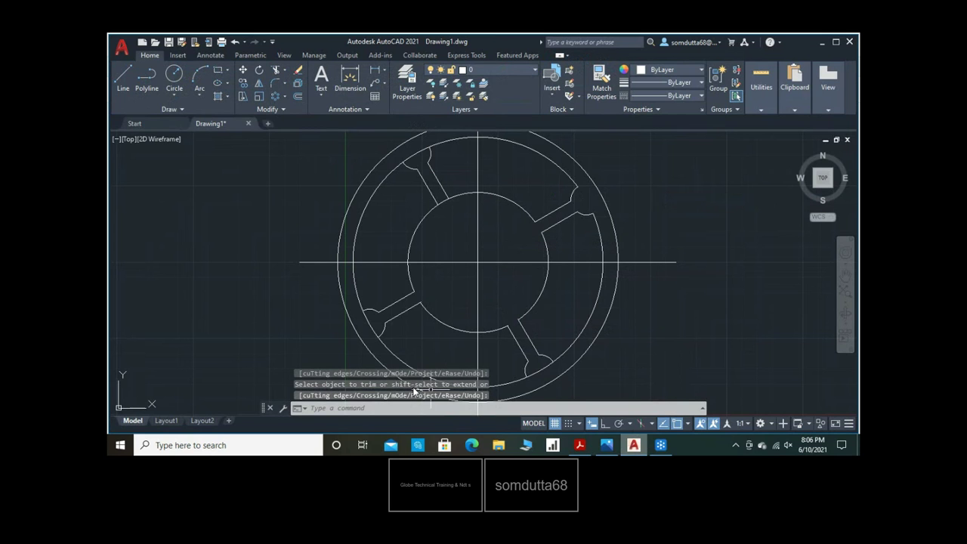
click(405, 407)
text(z)
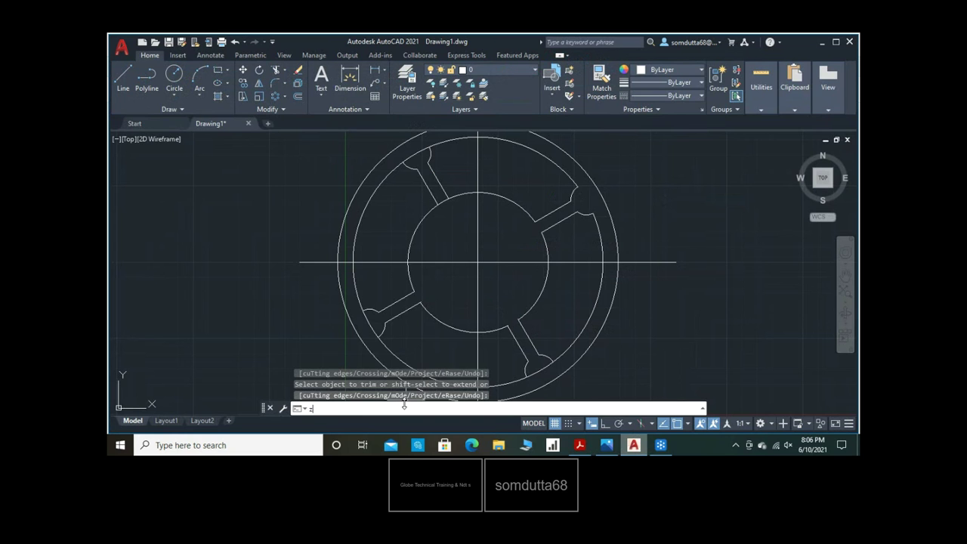
key(Return)
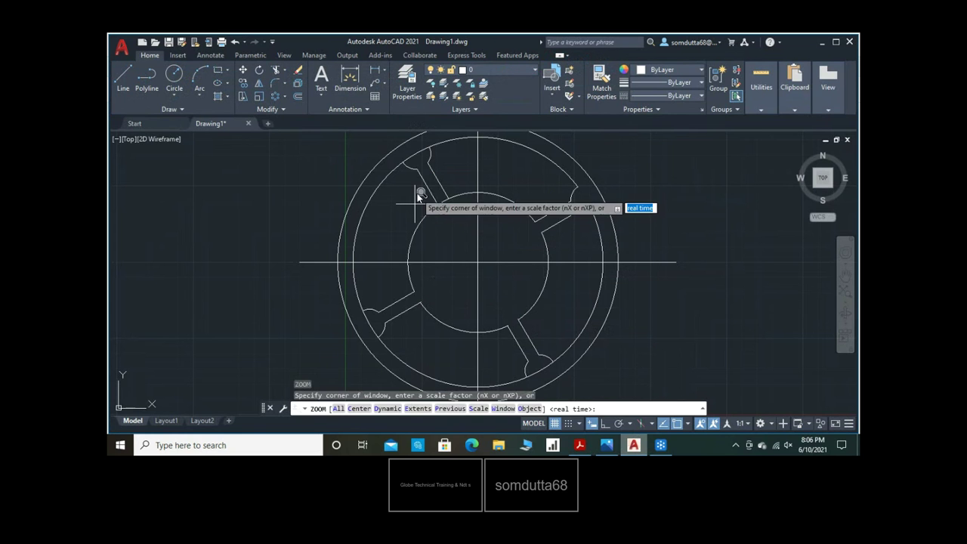
Window-zoom onto the upper-left spoke and explode the ring's top arc
click(415, 187)
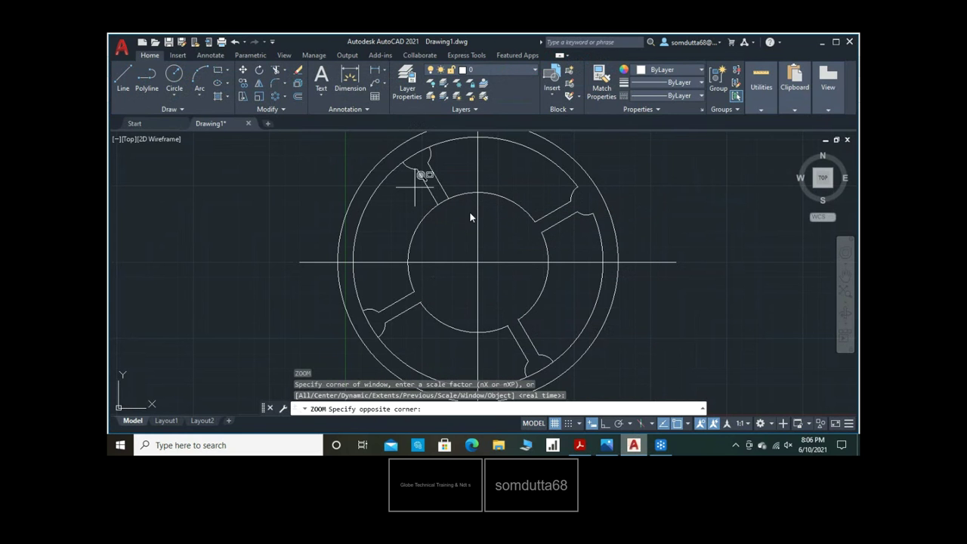
click(563, 247)
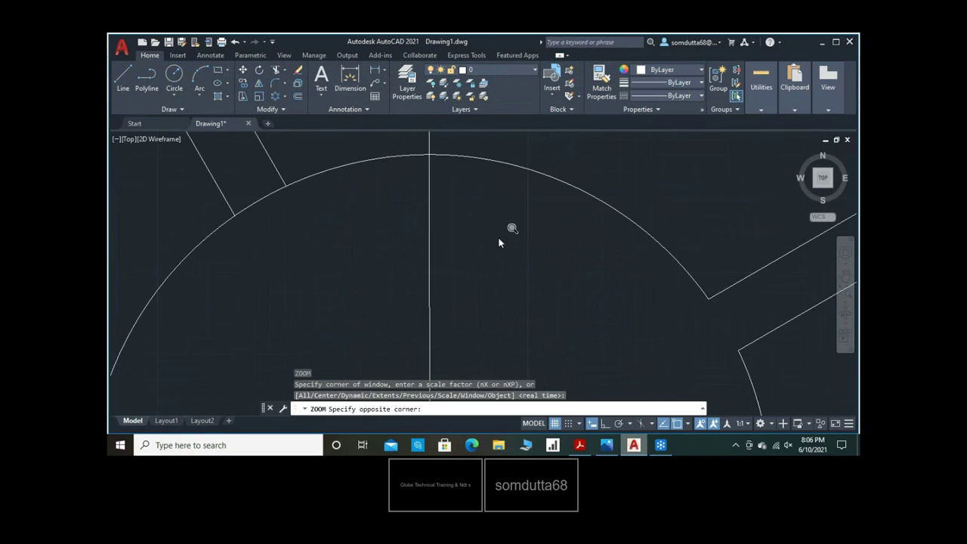
click(259, 201)
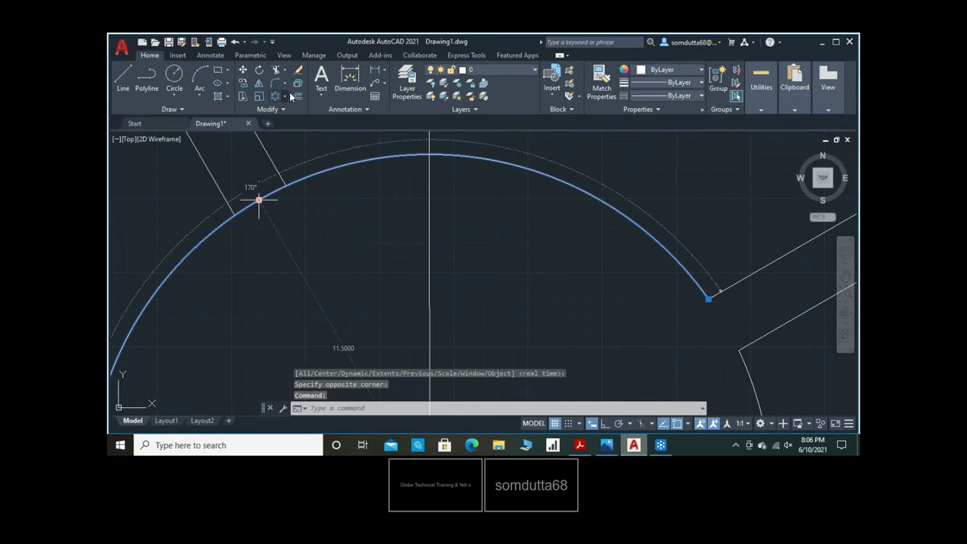
click(295, 92)
Run a trim where the upper-left spoke meets the ring band
click(276, 70)
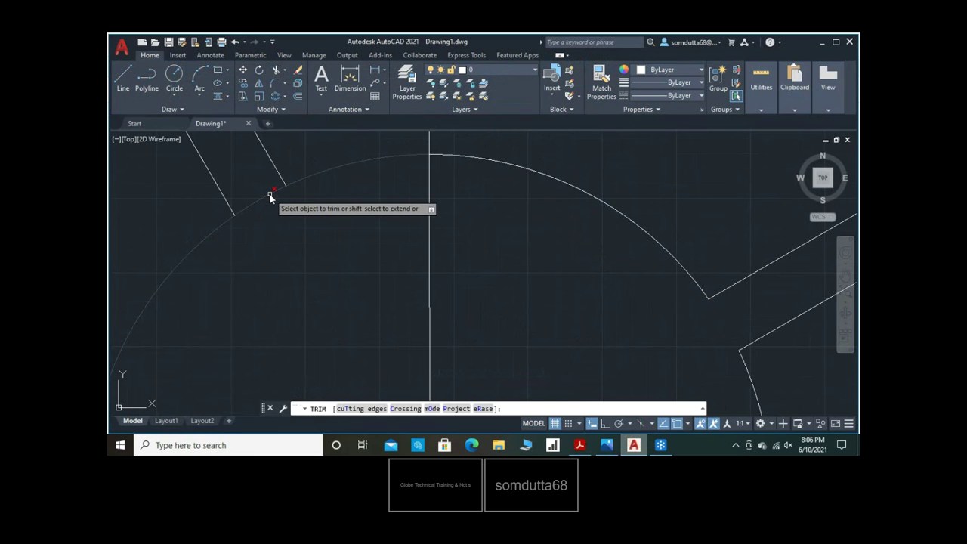
right_click(328, 217)
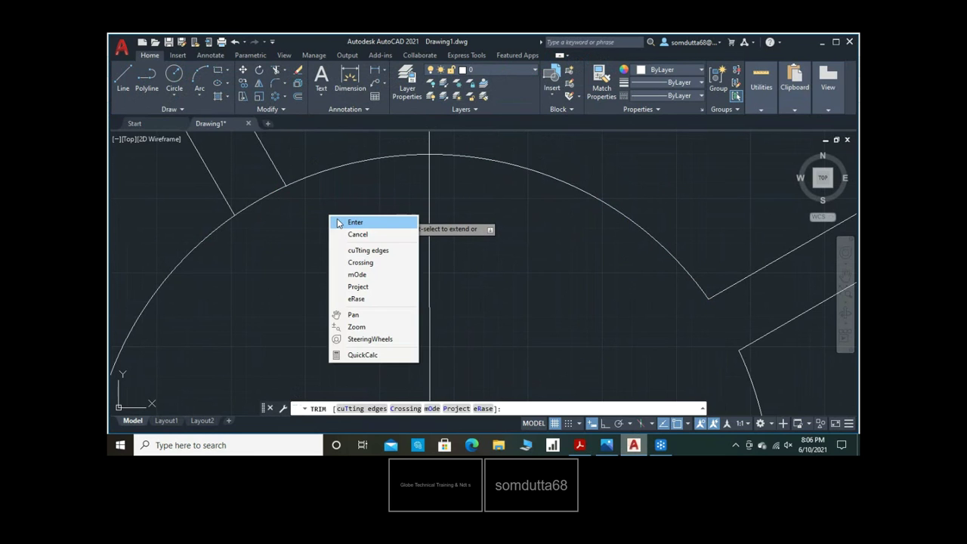
click(338, 222)
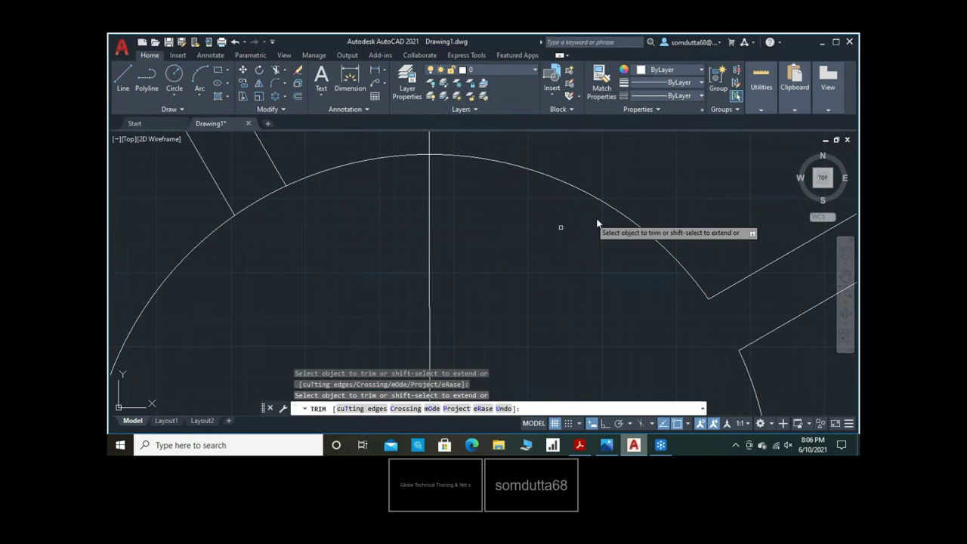
right_click(704, 184)
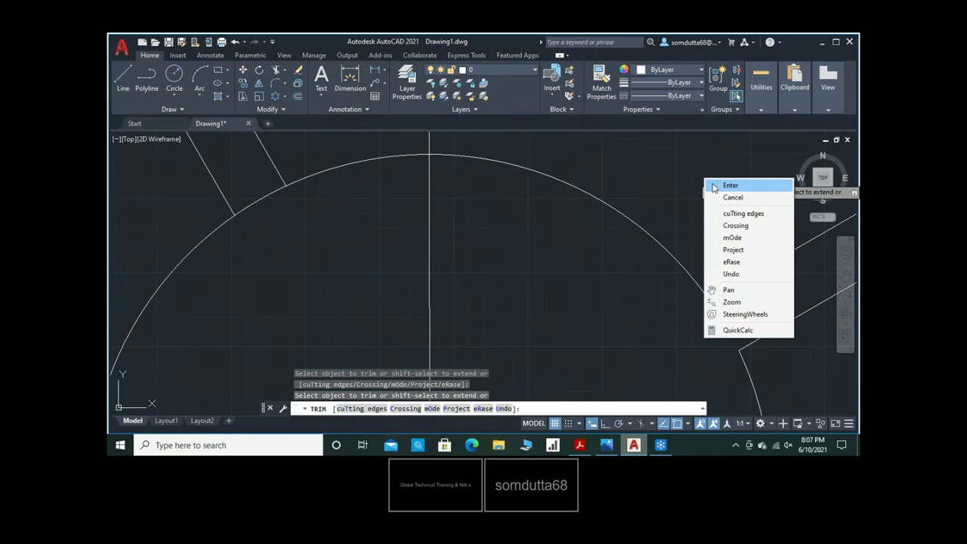
click(726, 186)
click(445, 408)
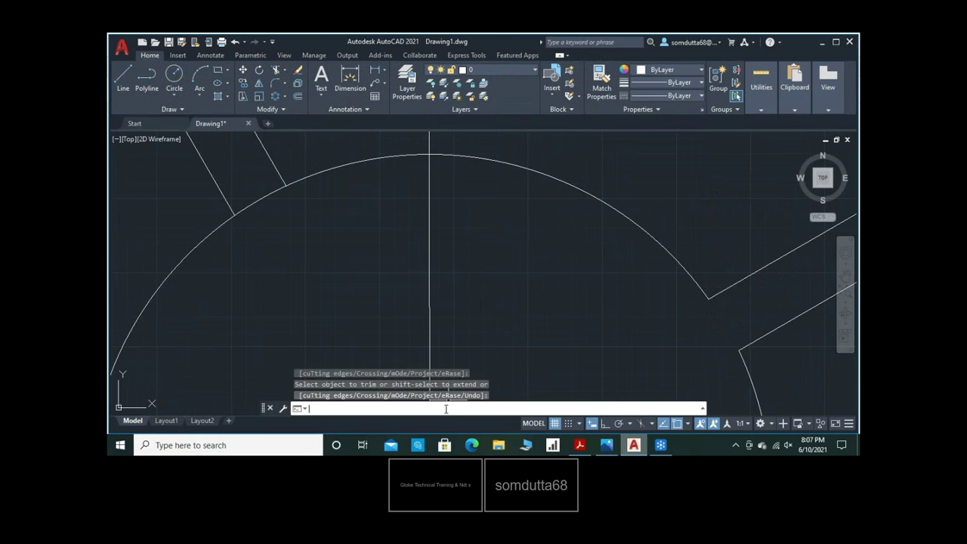
text(z)
key(Return)
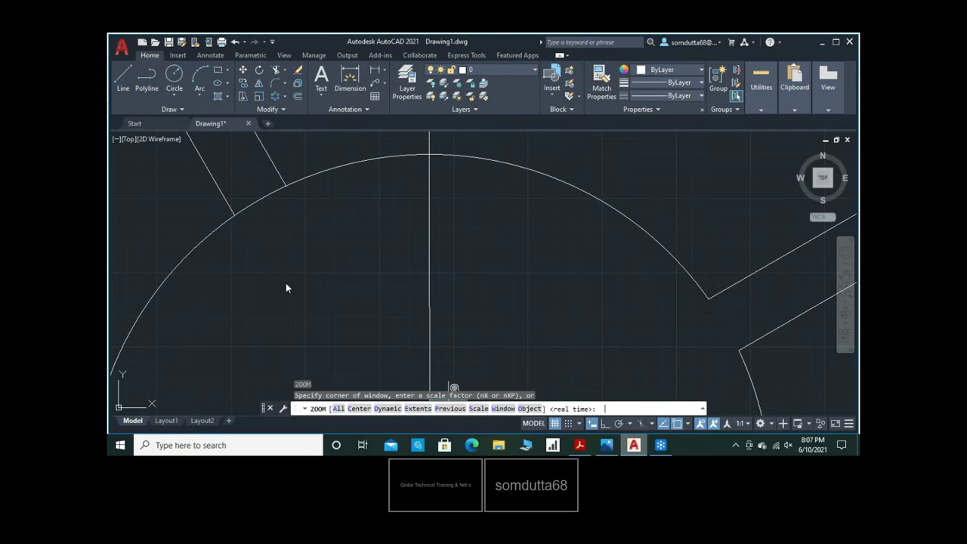
Zoom in closer and stretch the first spoke line's end onto the arc
click(175, 173)
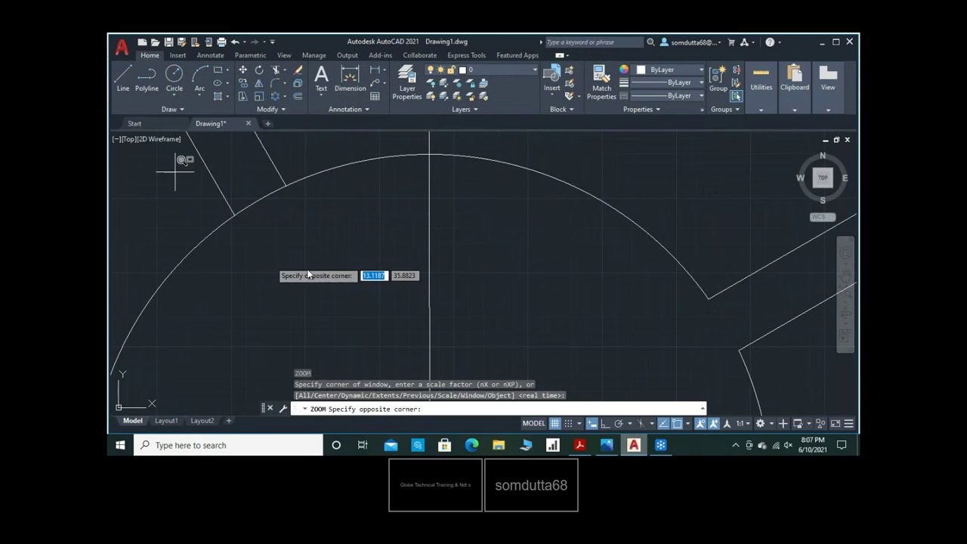
click(354, 268)
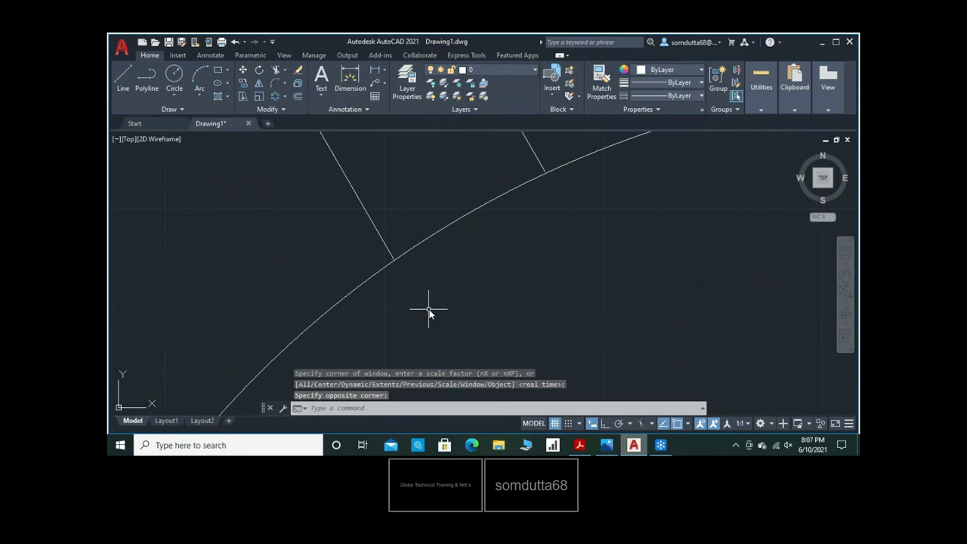
click(545, 172)
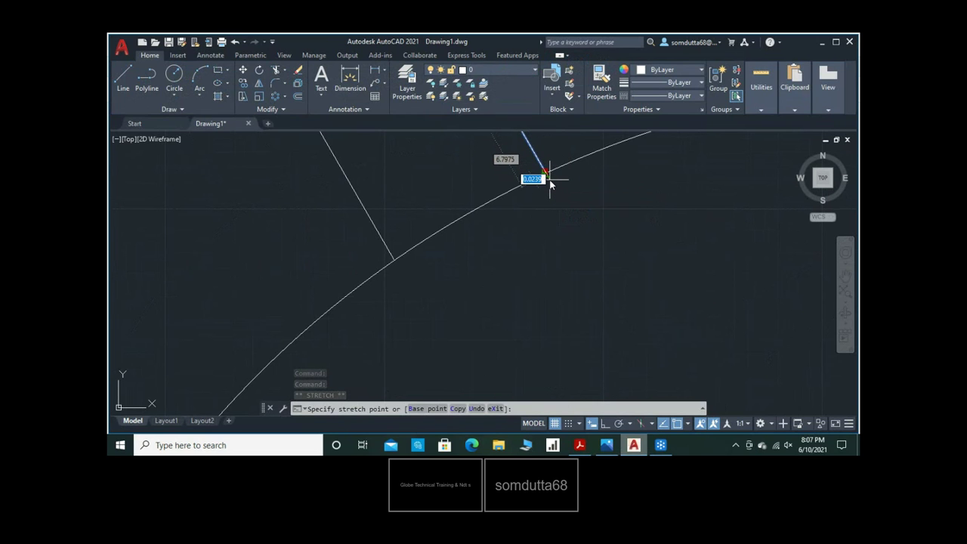
click(549, 182)
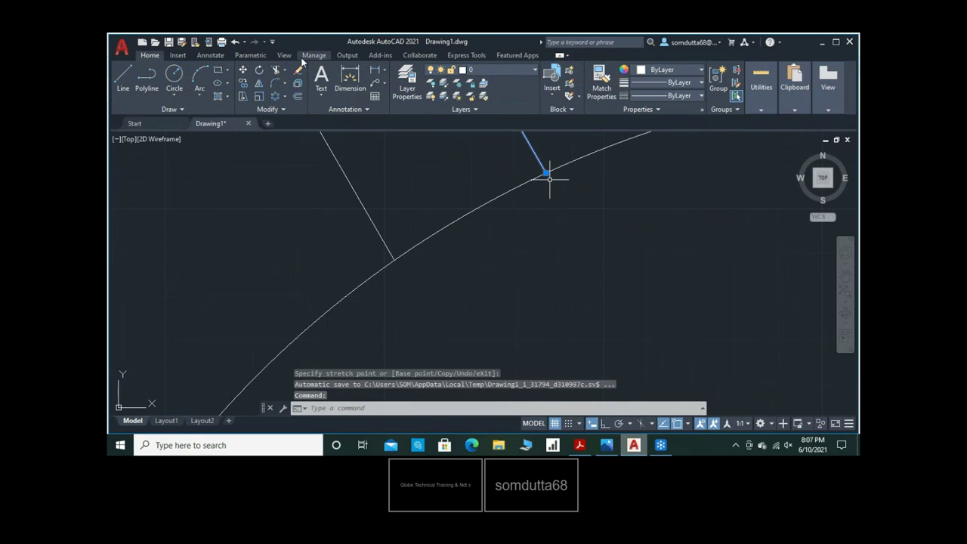
click(277, 72)
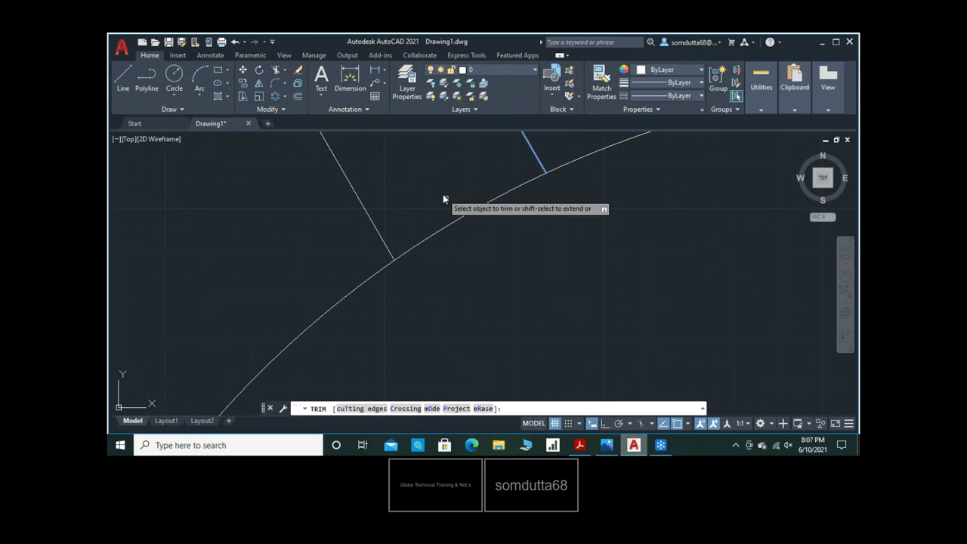
right_click(302, 206)
click(327, 214)
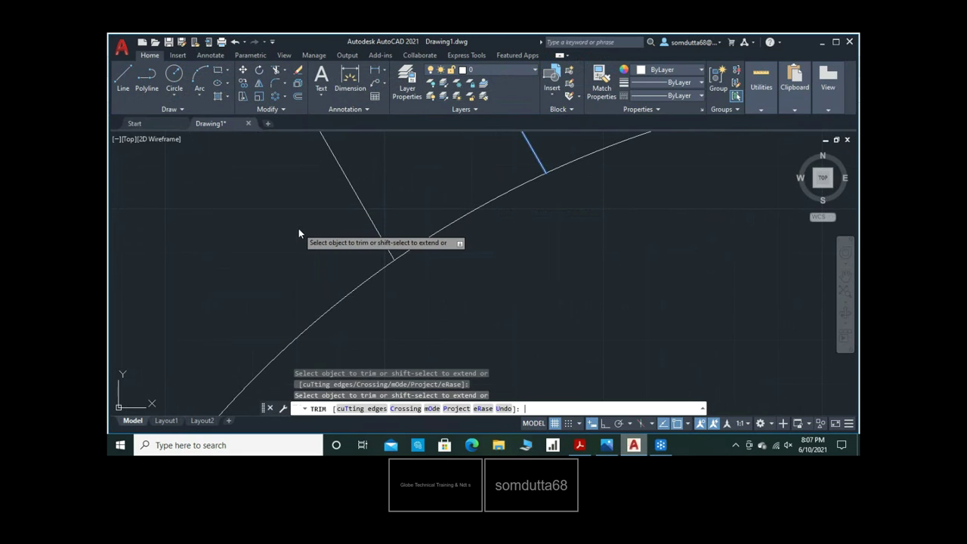
key(Return)
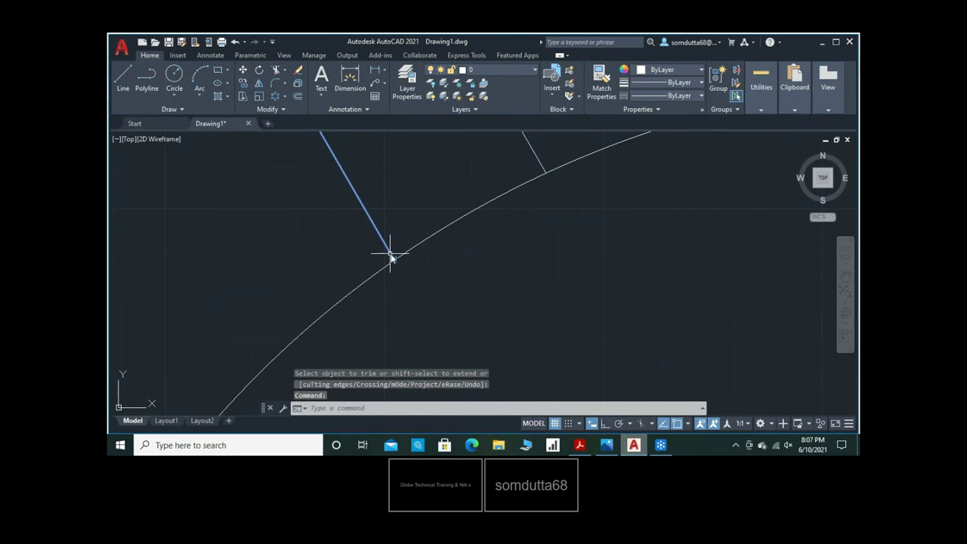
Stretch the other spoke line onto the arc and trim the arc between the lines
click(393, 259)
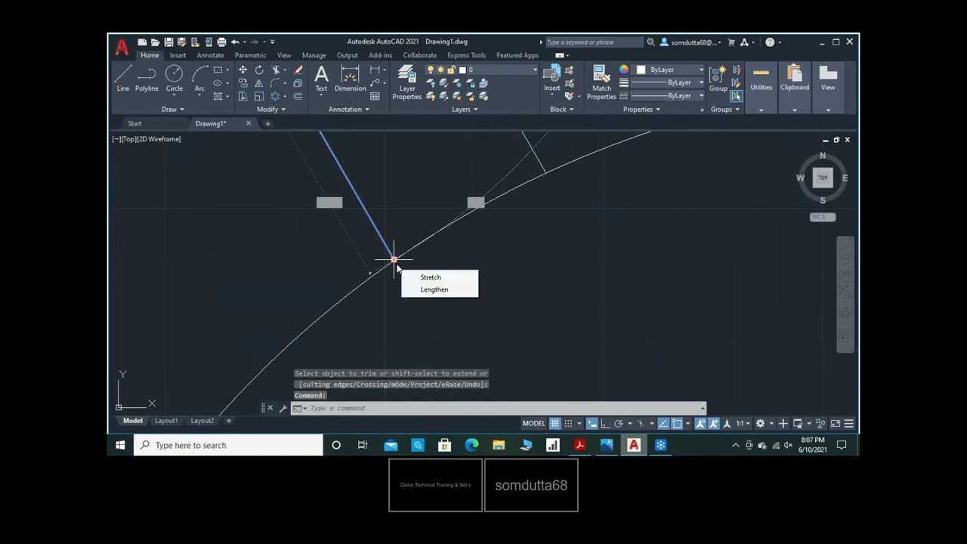
click(395, 261)
text(tr)
key(Return)
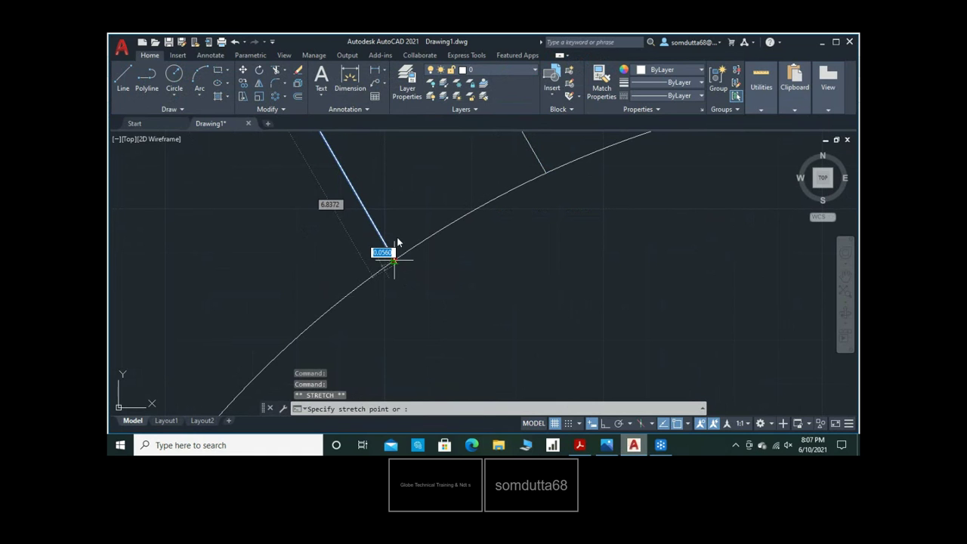
click(275, 69)
click(450, 230)
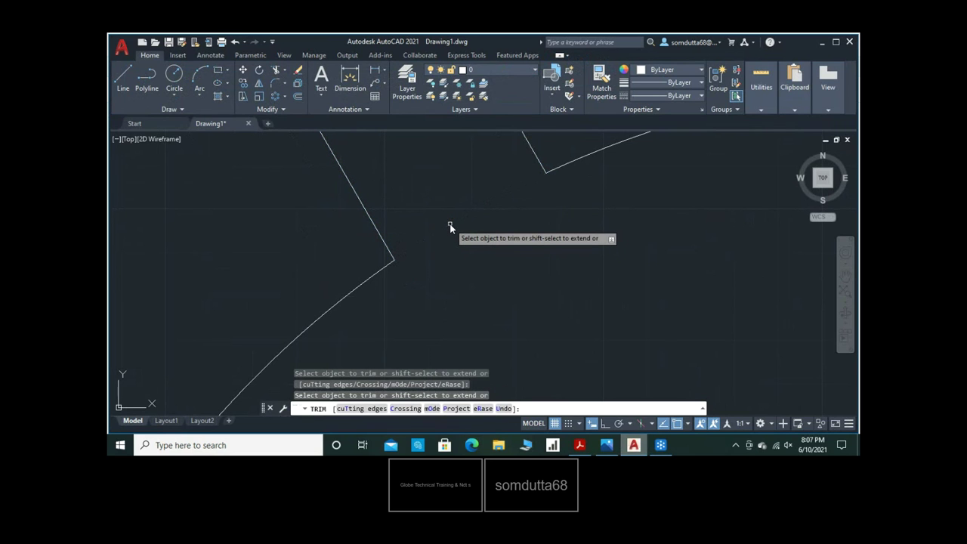
key(Return)
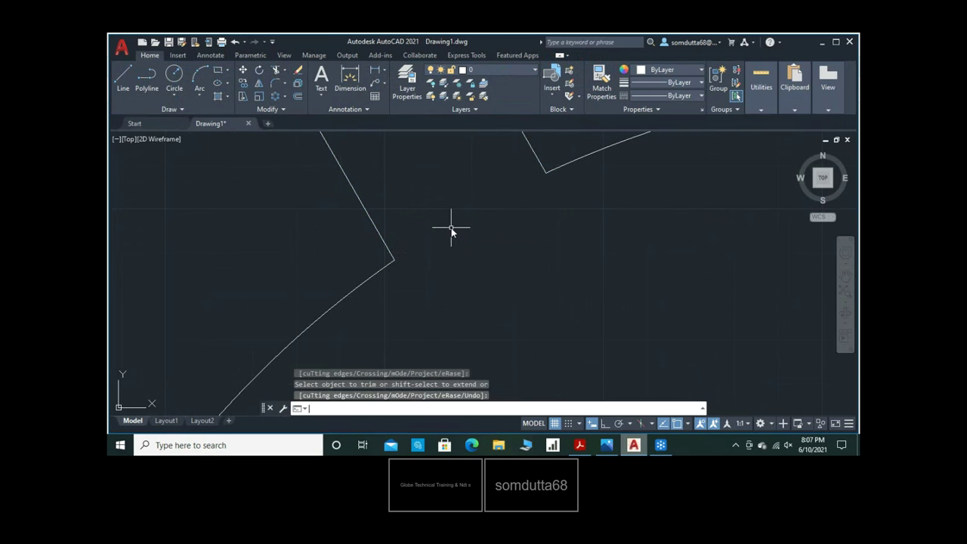
middle_click(451, 227)
middle_click(452, 228)
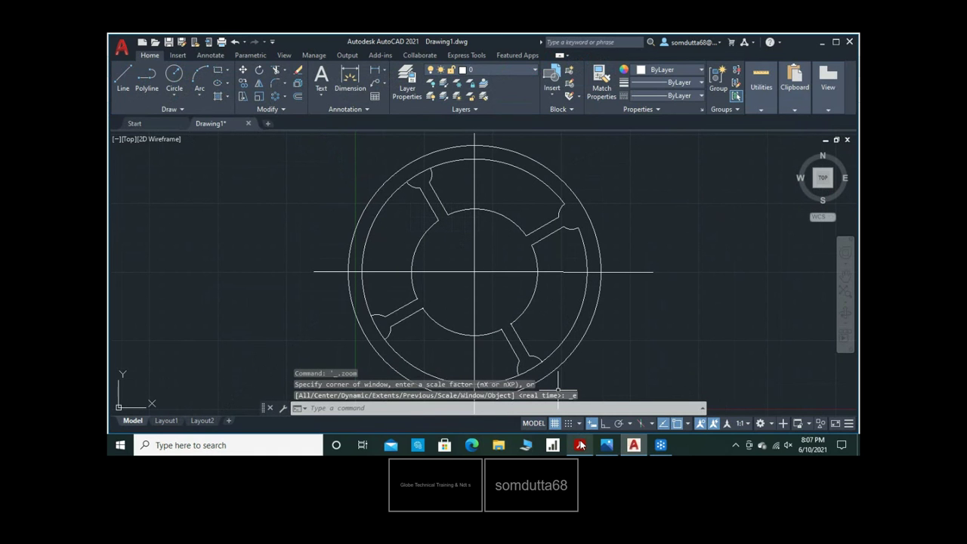
Trim the leftover arc pieces at the upper-left and lower-left spokes
click(276, 71)
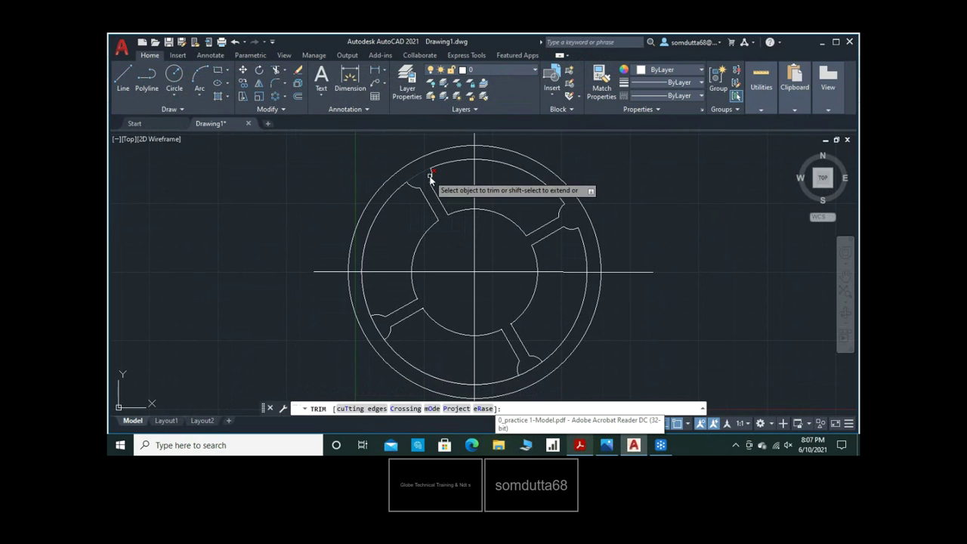
click(419, 177)
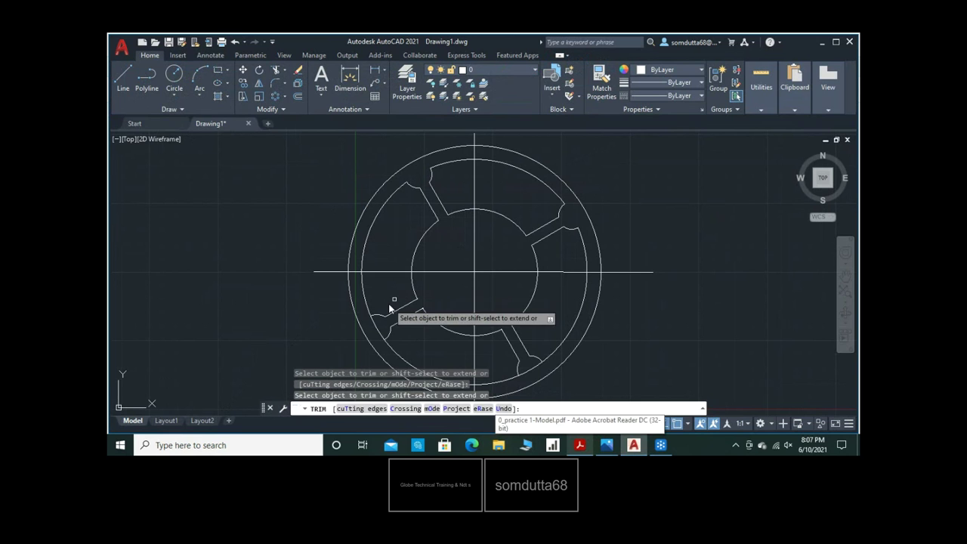
click(379, 328)
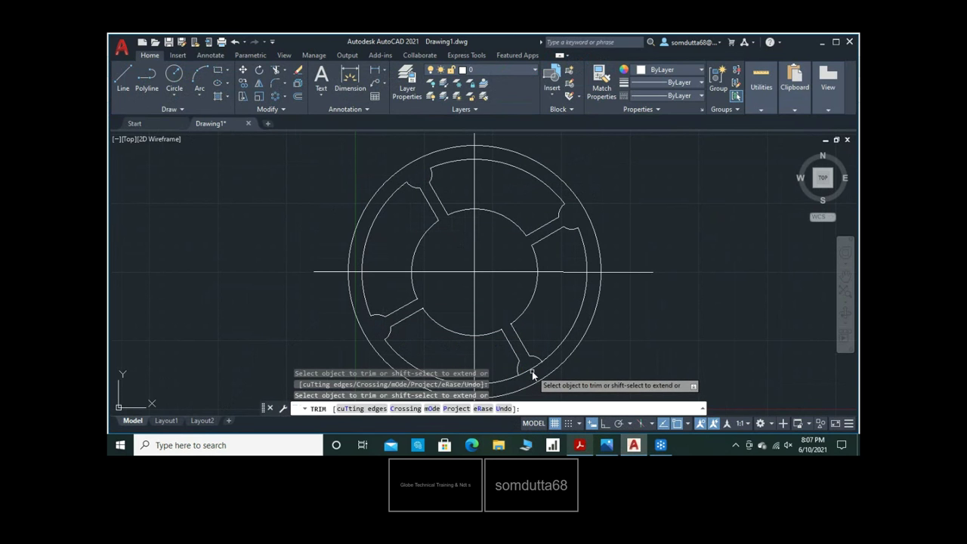
key(Return)
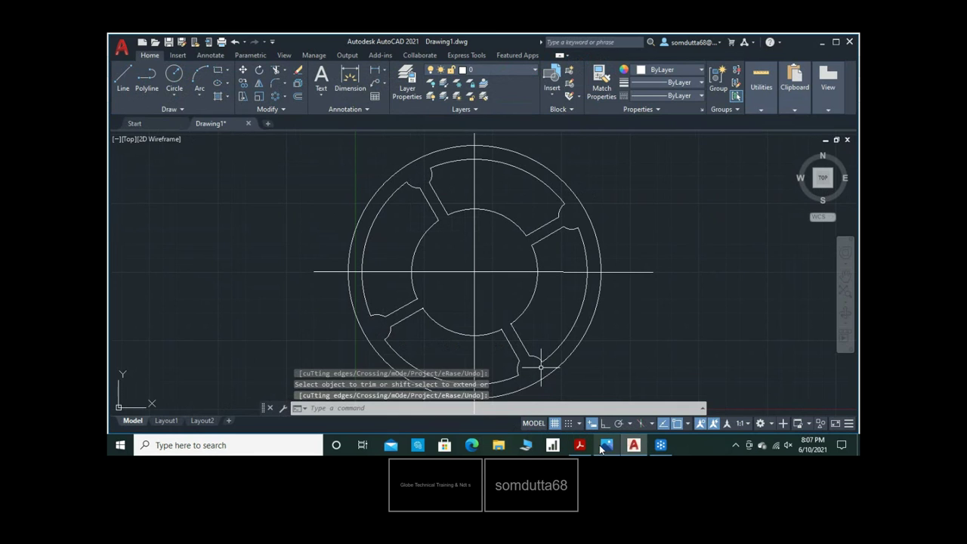
click(581, 445)
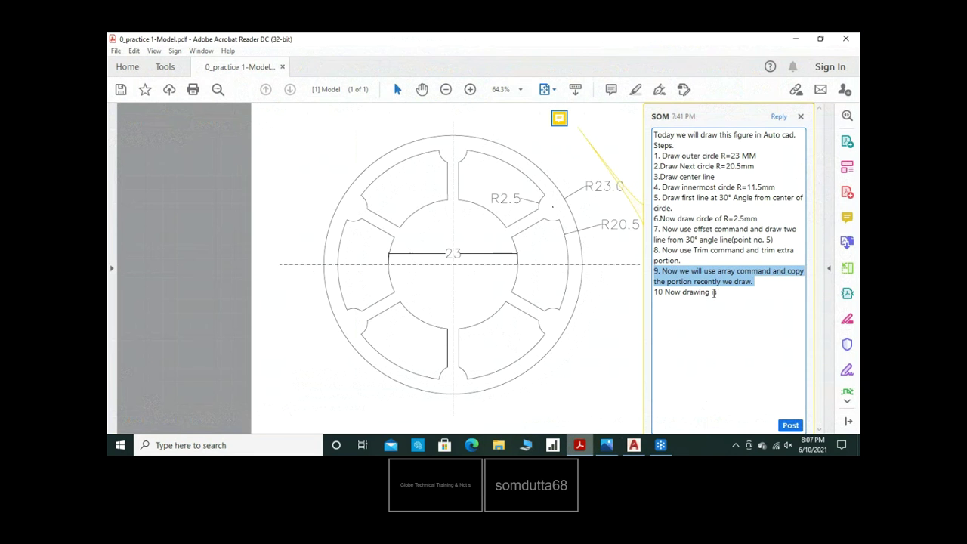
Finish note step 10, begin step 11 'Covert center line as d', then pick the center line in AutoCAD
click(724, 294)
text(s a)
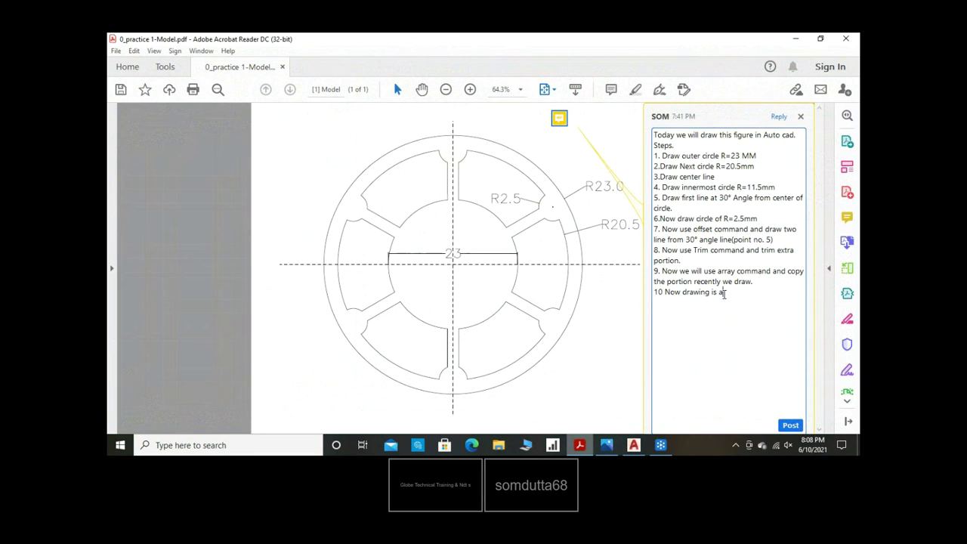
text(bout t)
text(d)
text(Cov)
text(ert c)
text(enter lin)
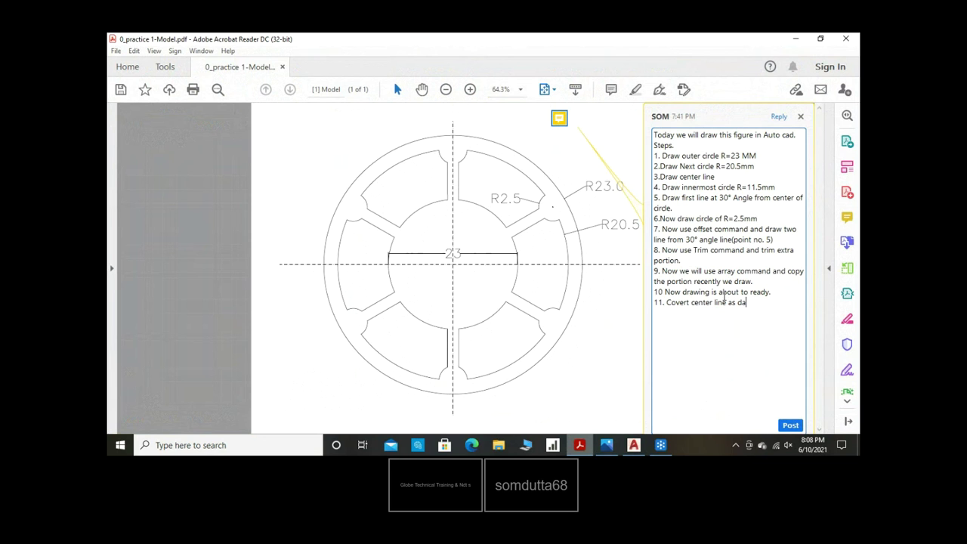
text(e as d)
click(634, 445)
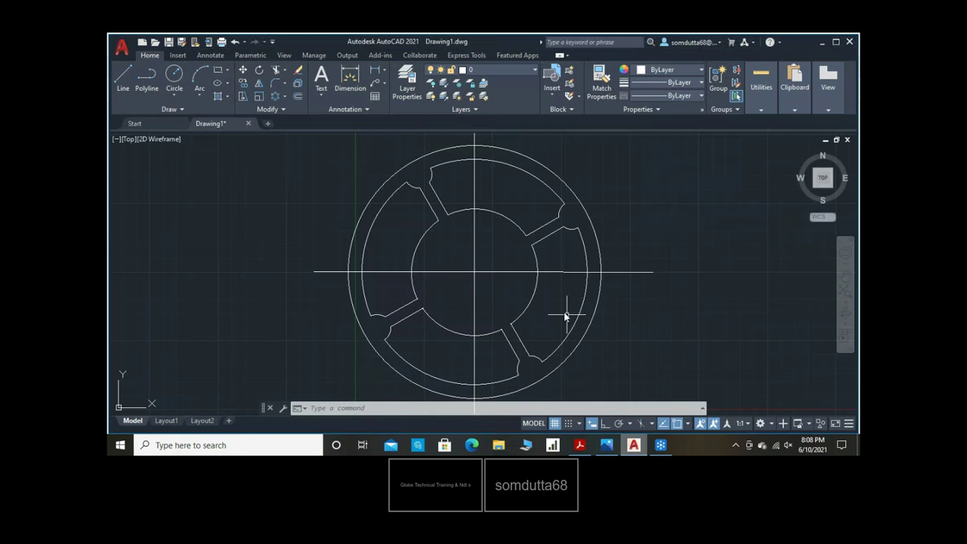
click(474, 256)
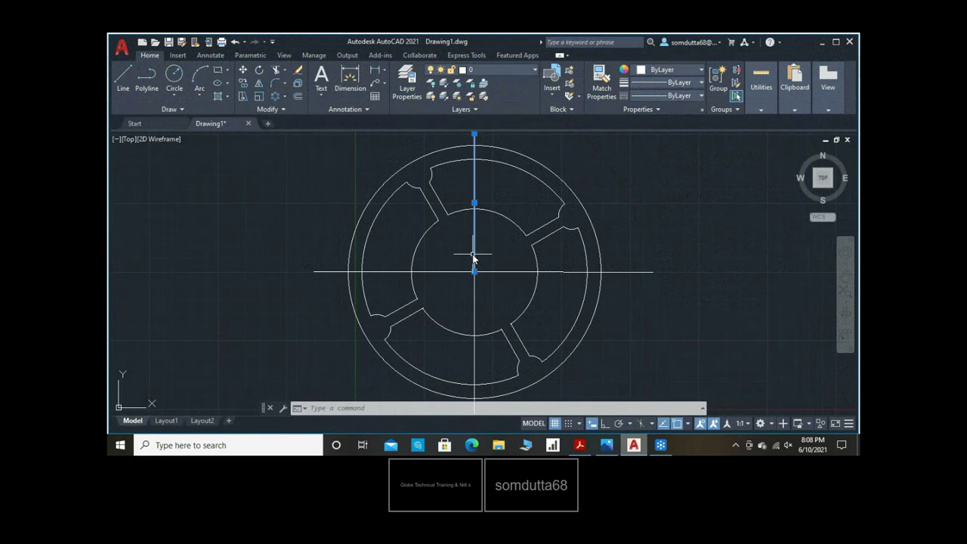
Join the four selected center-line pieces into polylines with JOIN
click(468, 273)
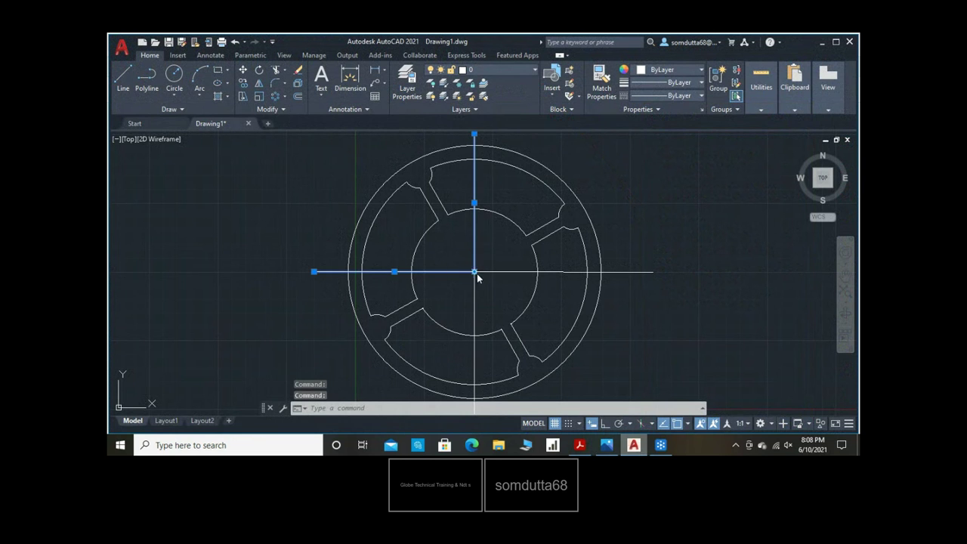
click(495, 272)
click(476, 295)
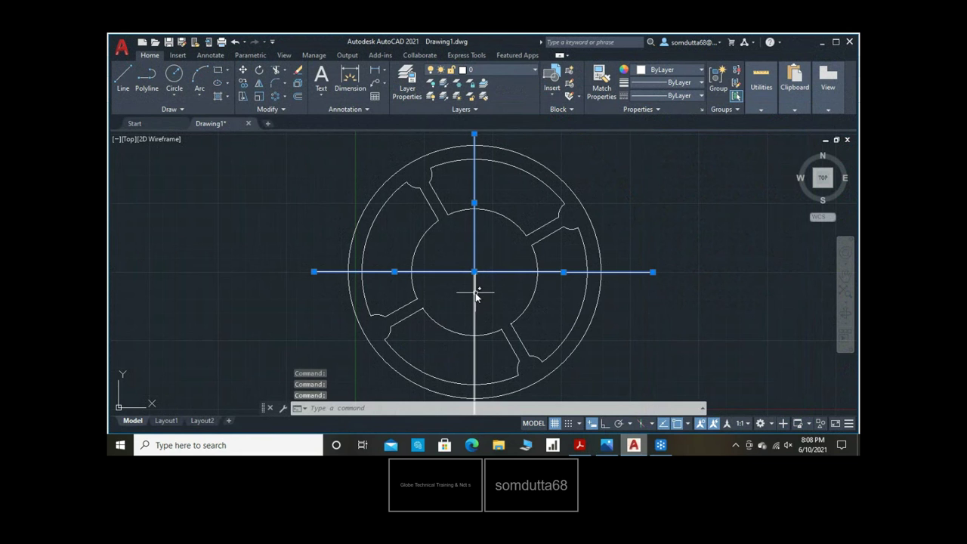
click(451, 407)
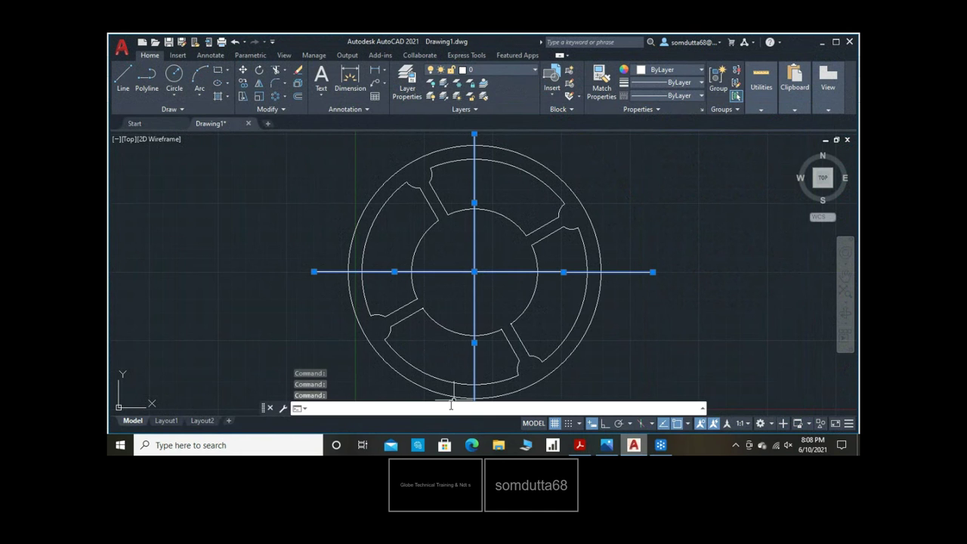
text(j)
key(Return)
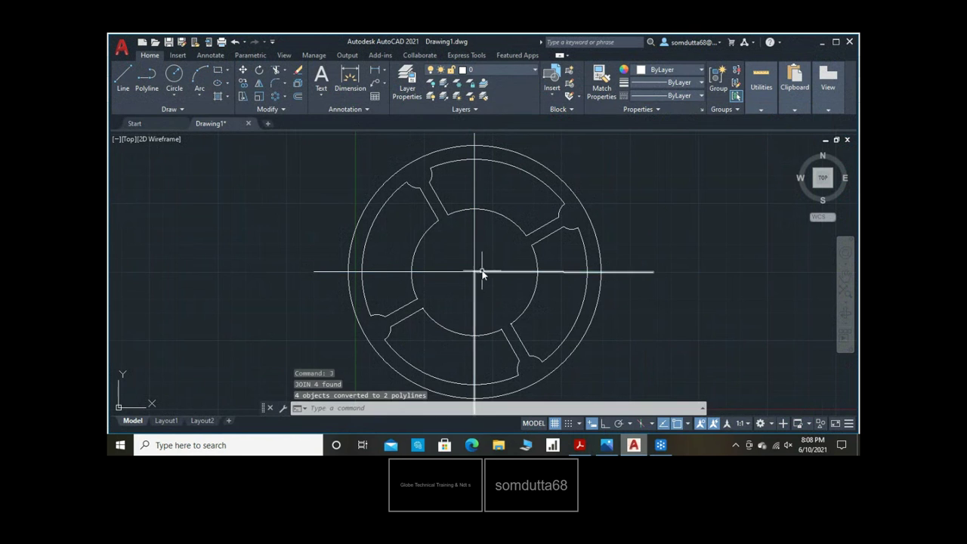
Select both center-line polylines and bring up the Linetype Manager
click(476, 269)
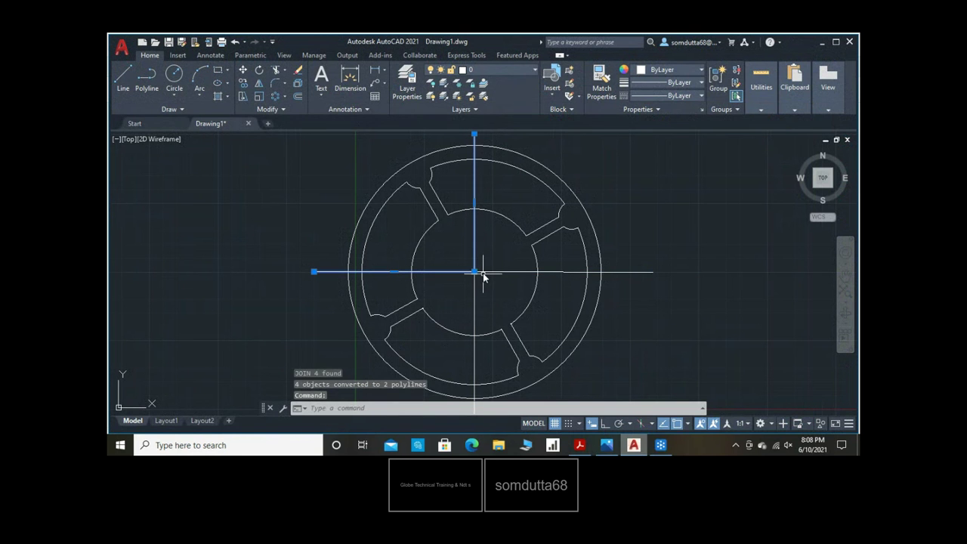
click(483, 273)
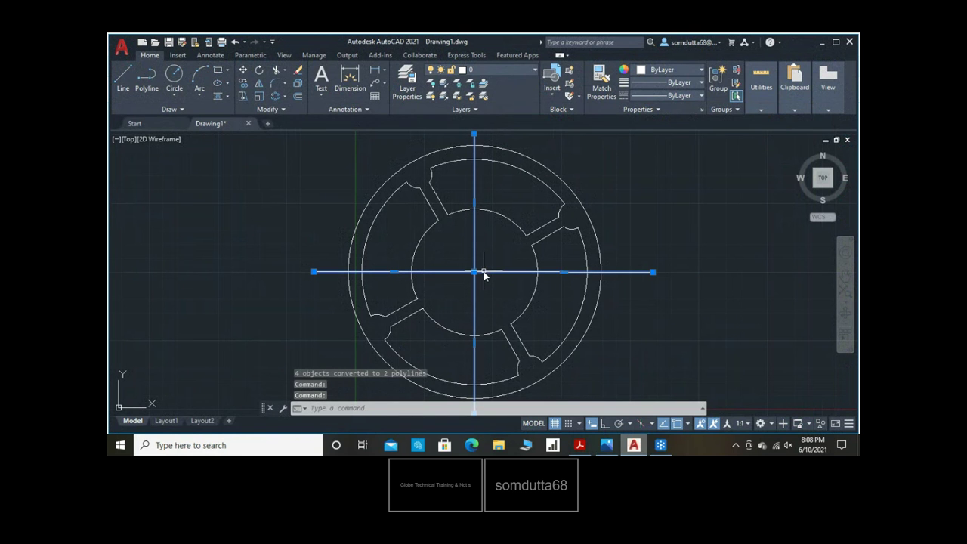
click(668, 96)
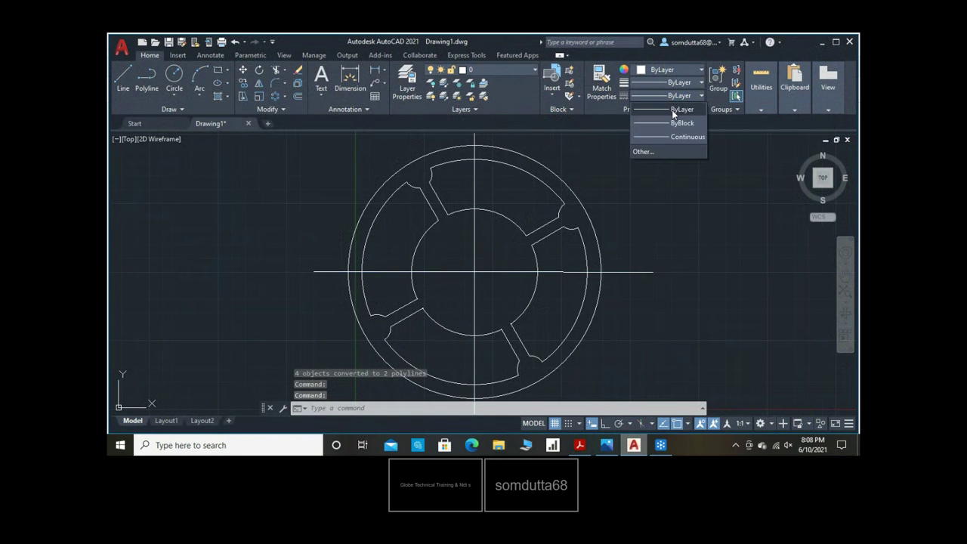
click(674, 111)
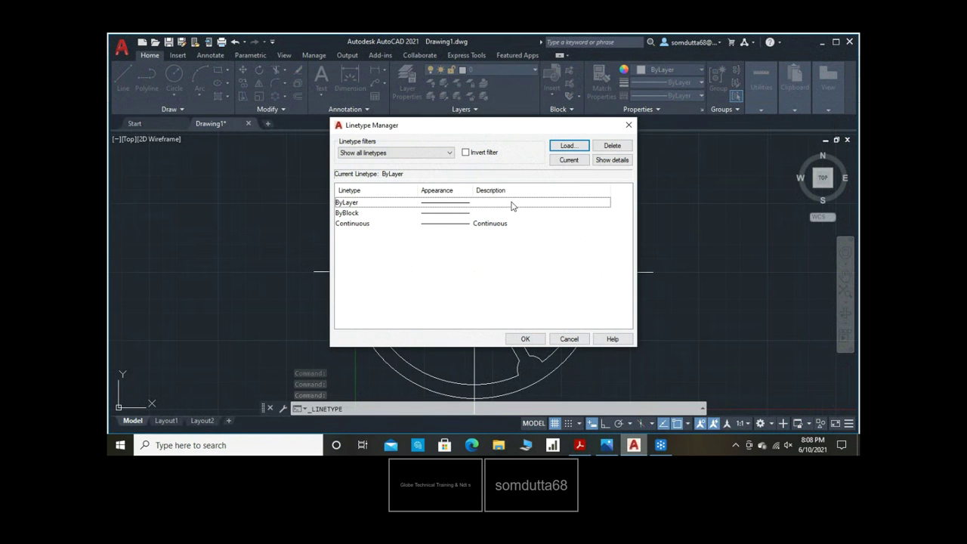
Load the CENTER linetype into the drawing and close the Linetype Manager with OK
click(560, 146)
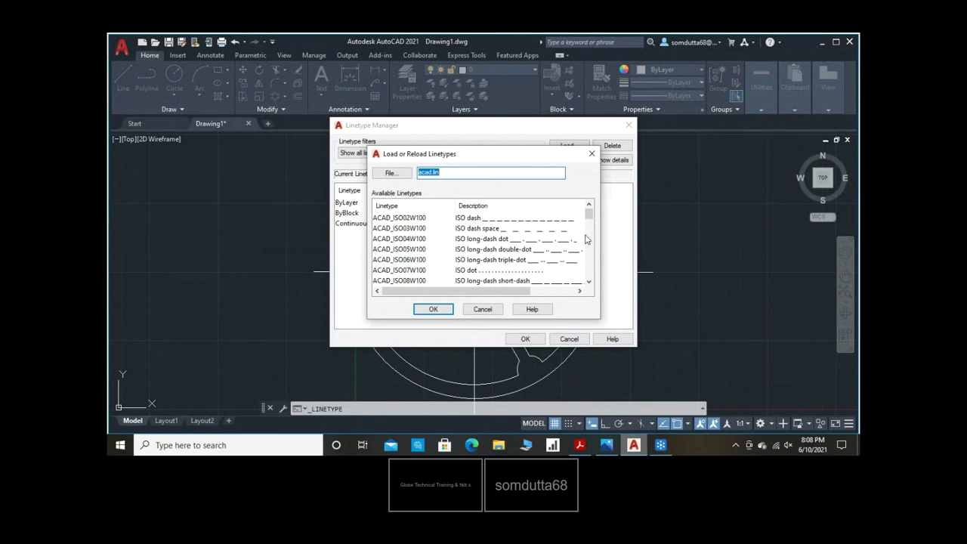
scroll(591, 227, down, 1)
scroll(593, 234, down, 1)
scroll(591, 231, down, 3)
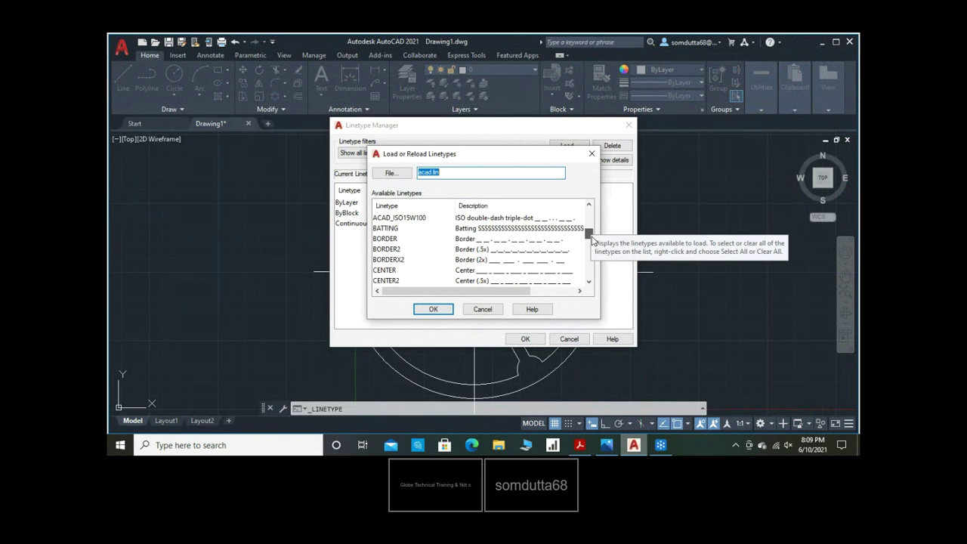
click(489, 271)
click(446, 310)
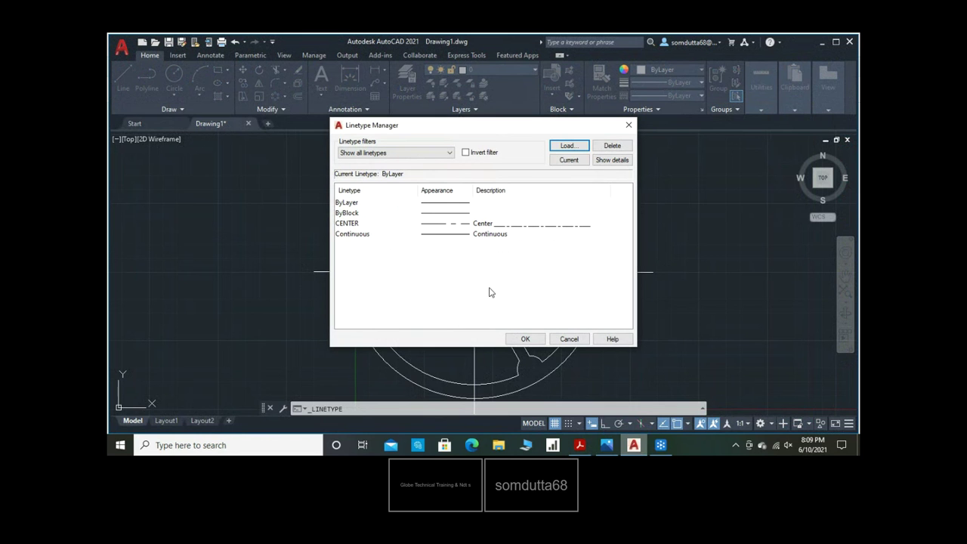
click(460, 225)
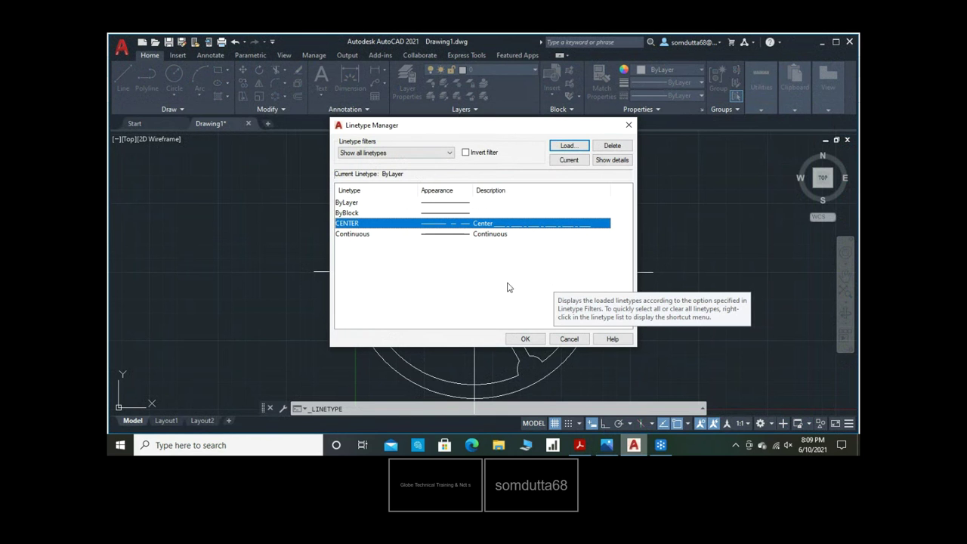
click(525, 339)
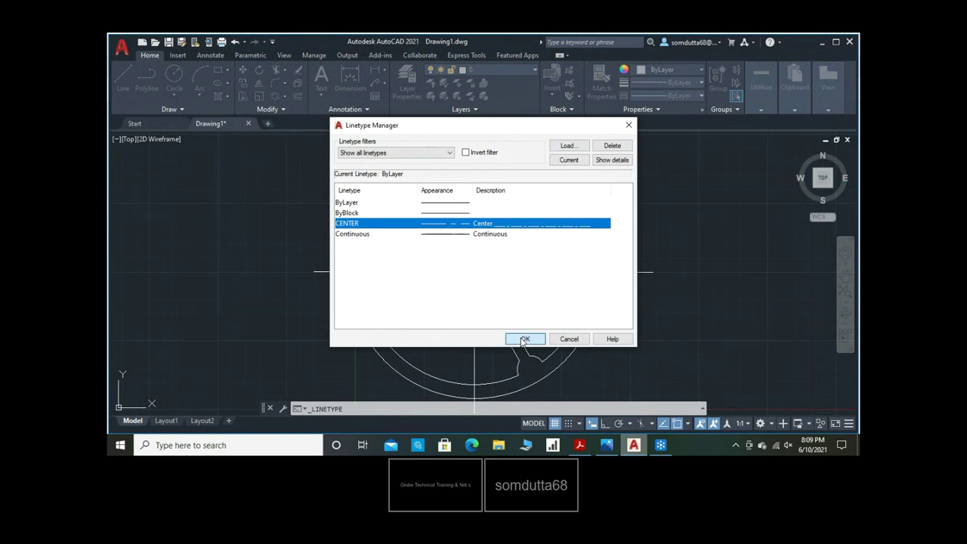
click(668, 103)
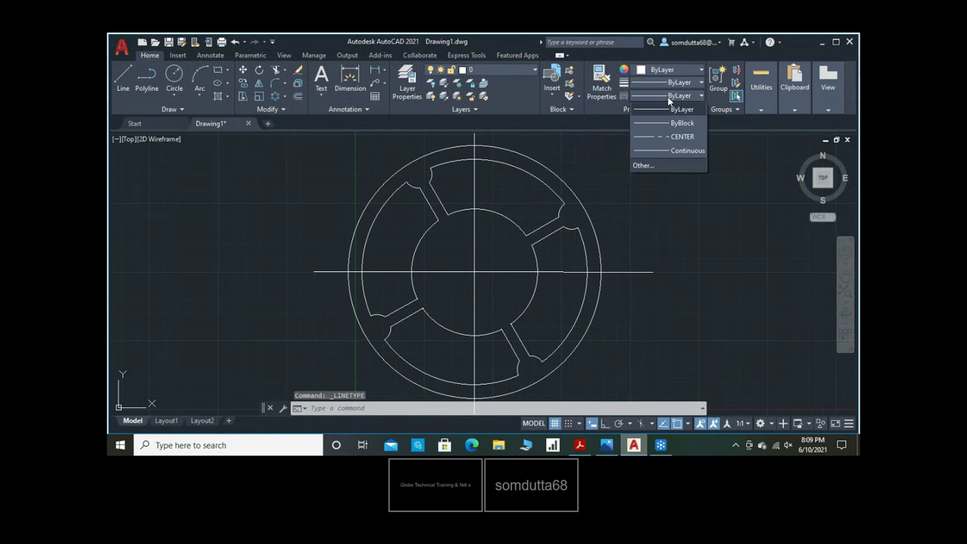
Give both center lines the CENTER linetype from the Properties dropdown
click(668, 134)
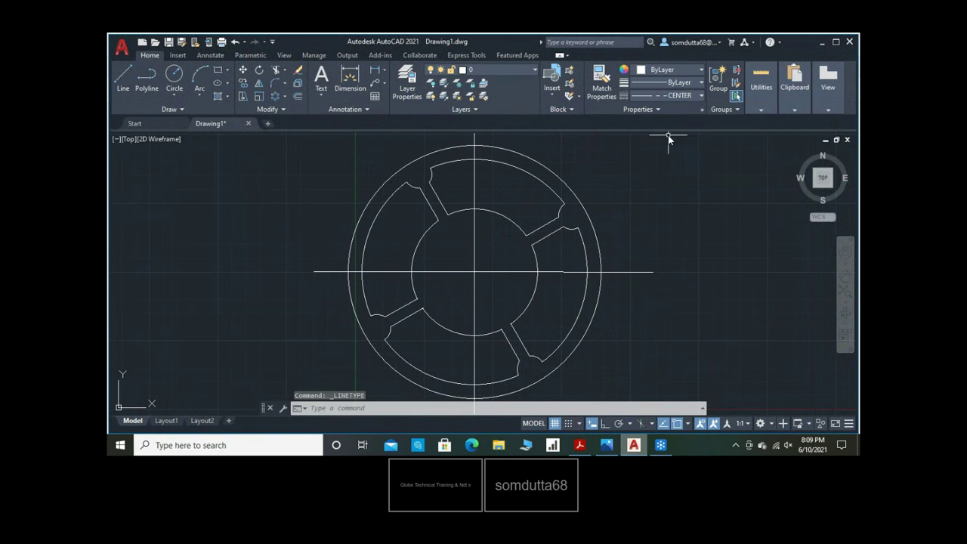
click(476, 201)
click(475, 201)
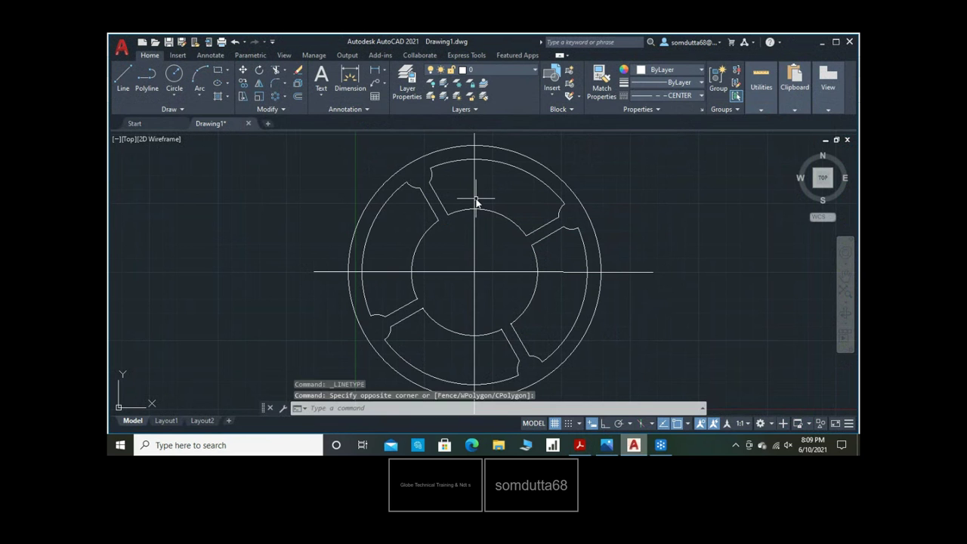
click(476, 202)
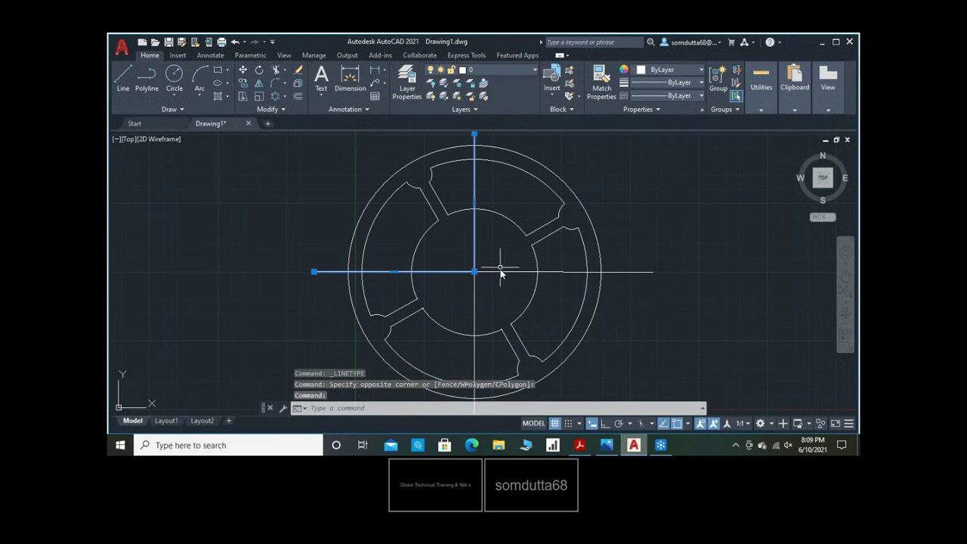
click(505, 272)
click(662, 96)
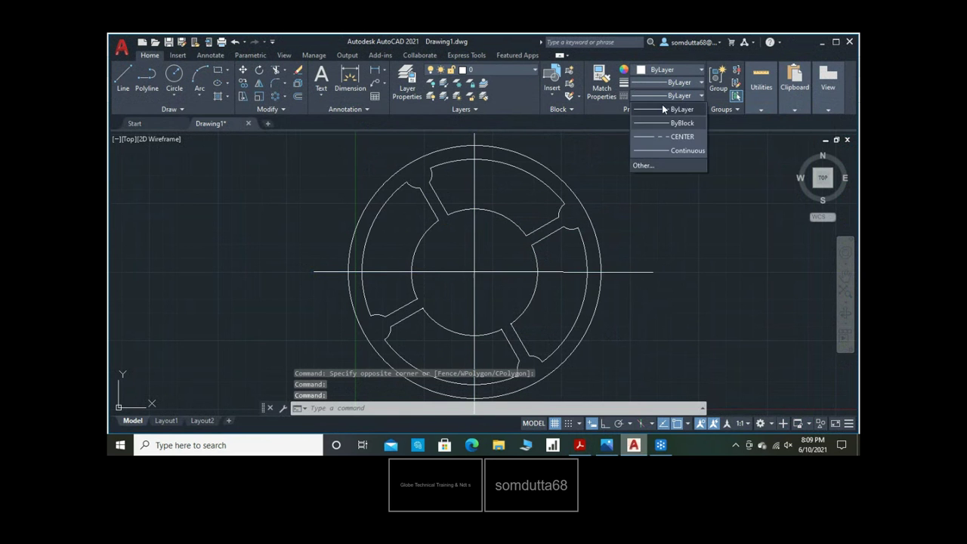
click(659, 138)
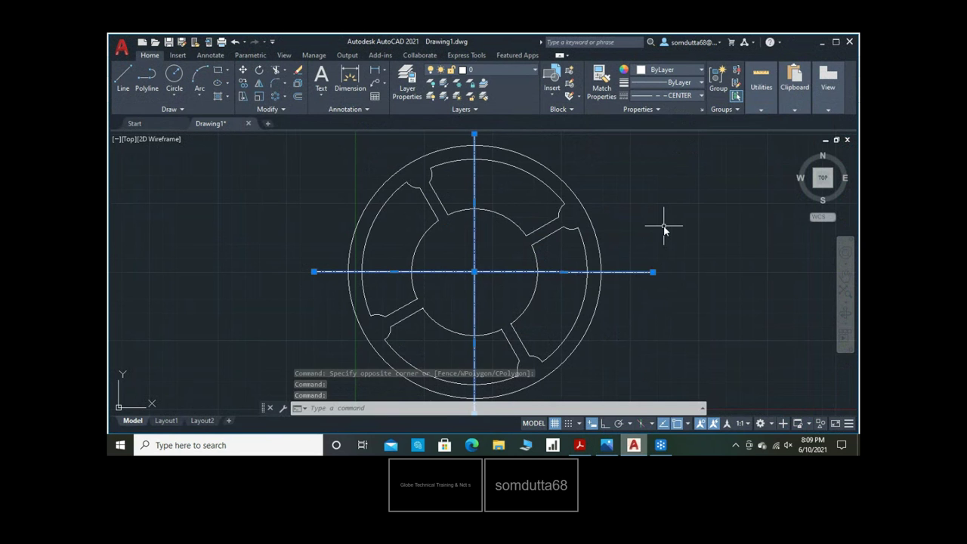
Clear the selection and bring the Acrobat Reader notes back to the front
click(664, 226)
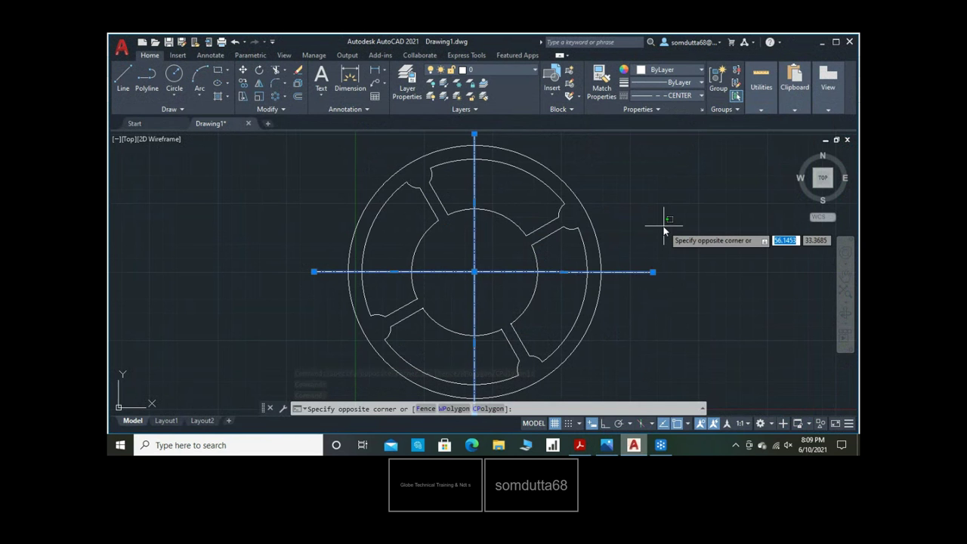
click(663, 223)
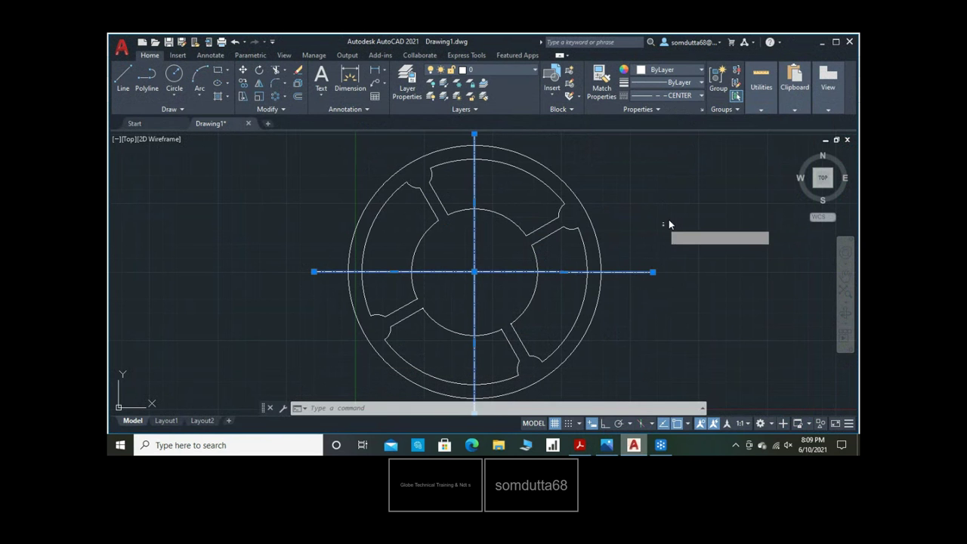
click(672, 214)
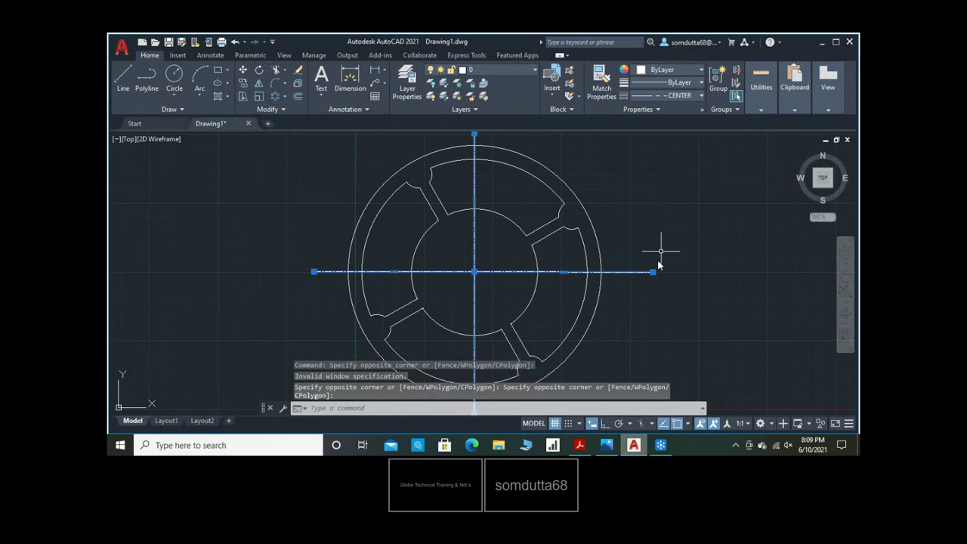
click(580, 445)
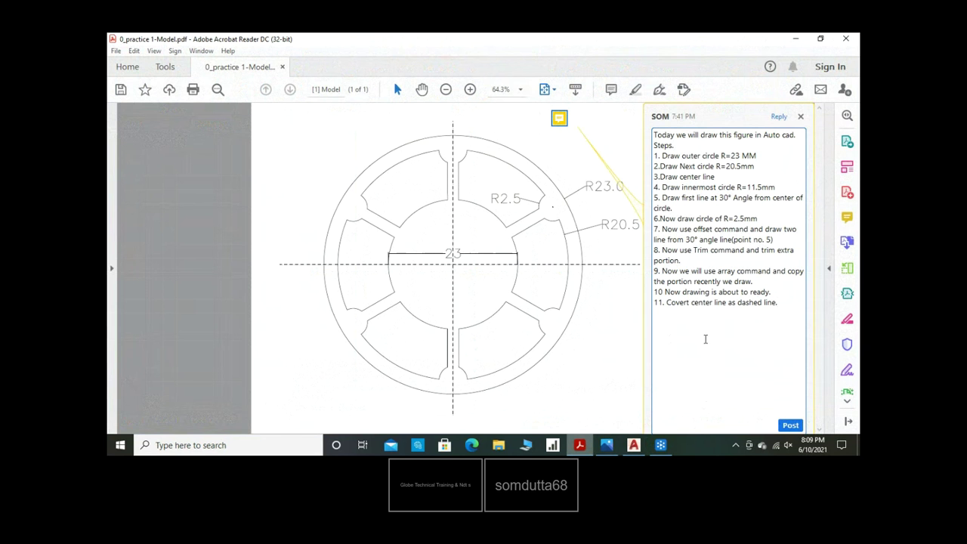
Add note '12.Drawing is ready.we will do dimensioning.' and return to AutoCAD
text(12.)
text(Drawing is ready)
text(.we)
text( will do dimensioning.)
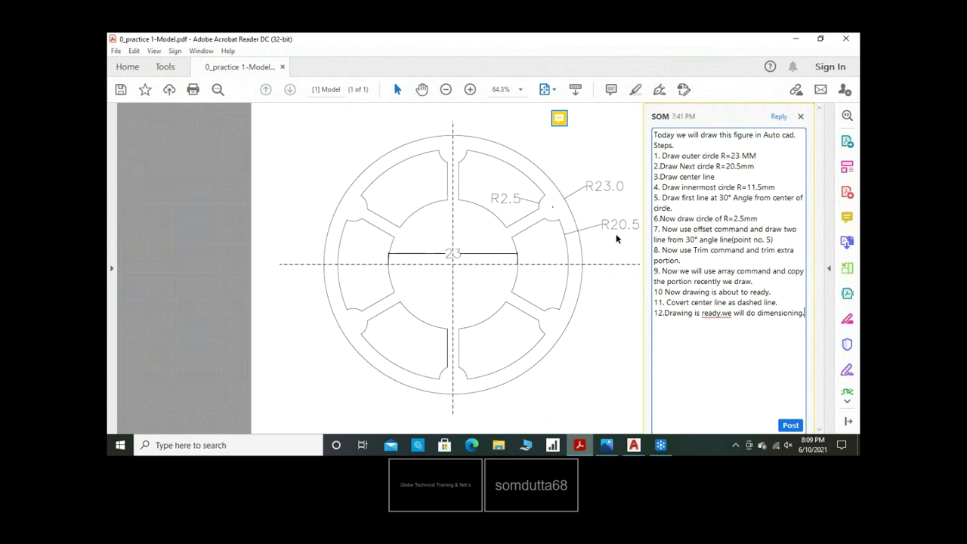
click(633, 445)
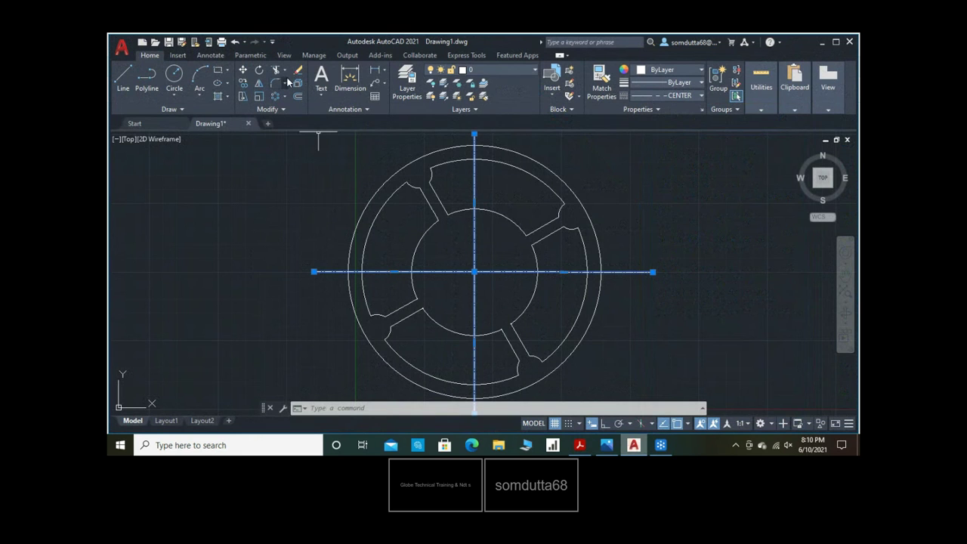
Add radius dimensions to the outer circle (23) and the inner ring arc (20.5)
click(384, 70)
click(402, 178)
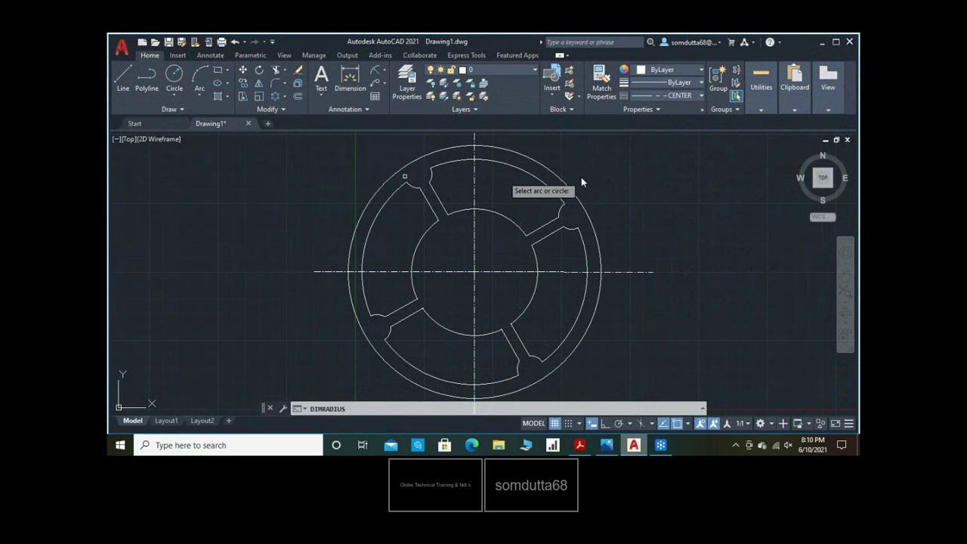
click(572, 191)
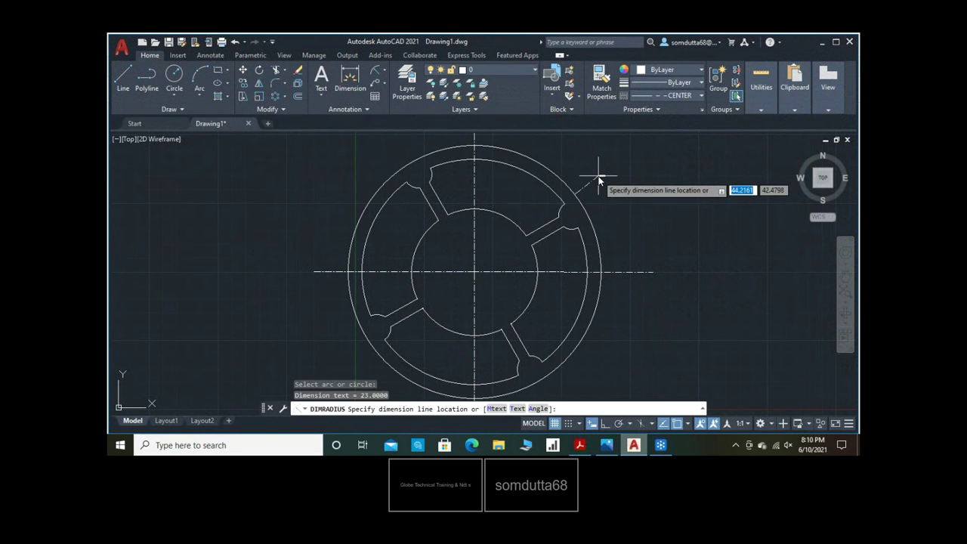
click(599, 180)
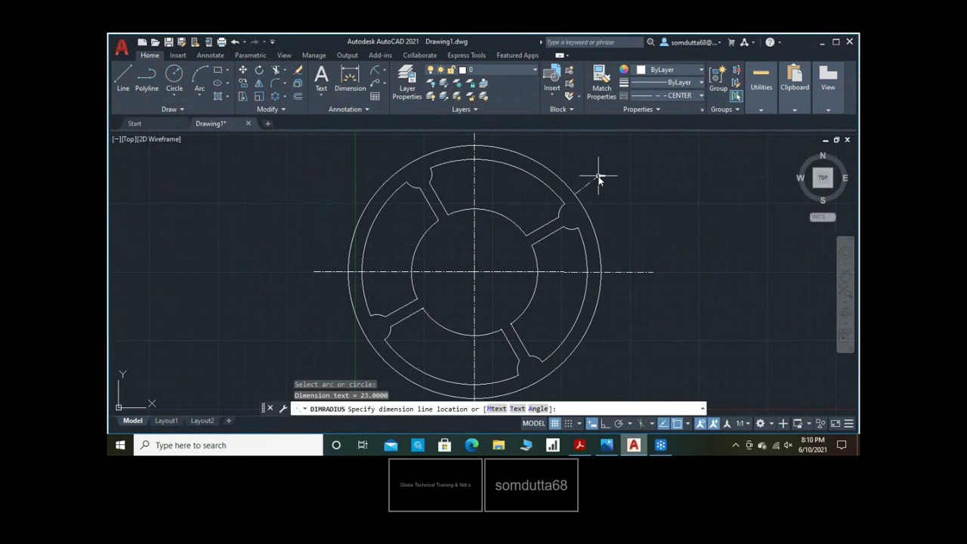
click(375, 72)
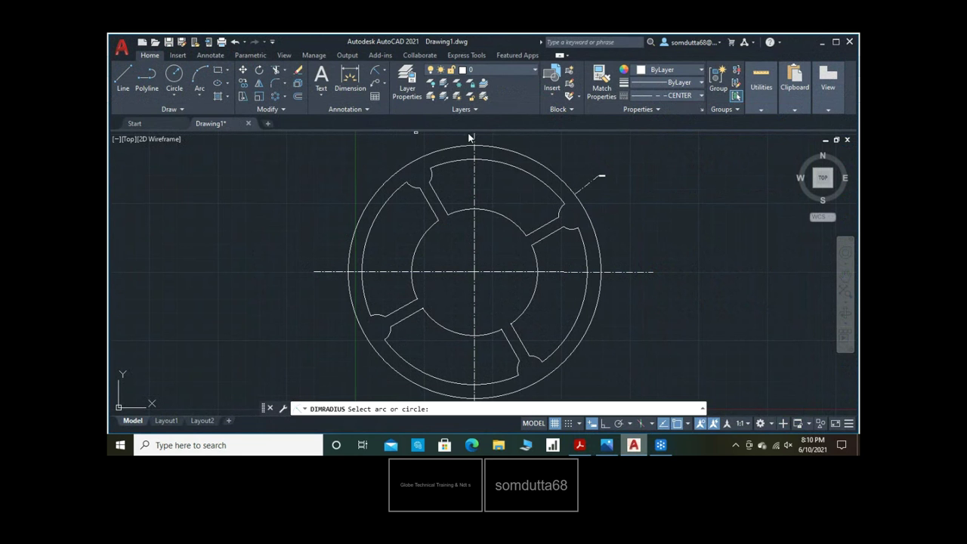
click(539, 184)
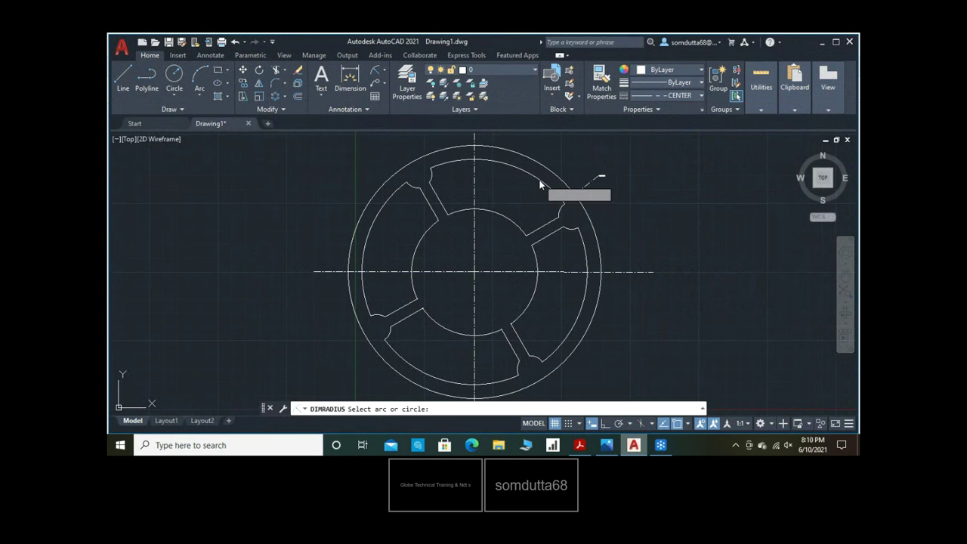
click(574, 158)
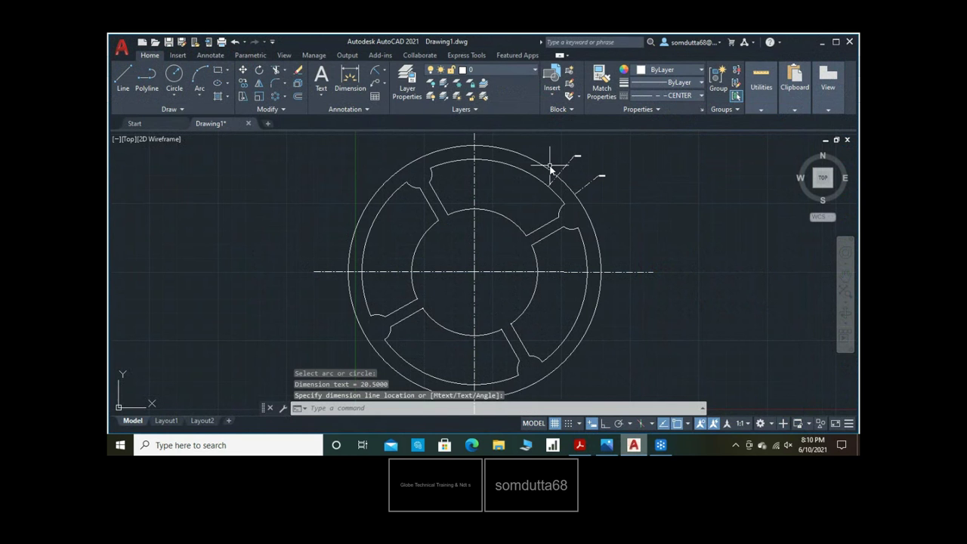
Set the radius dimensions' linetype and lineweight to ByLayer so they draw solid
click(565, 166)
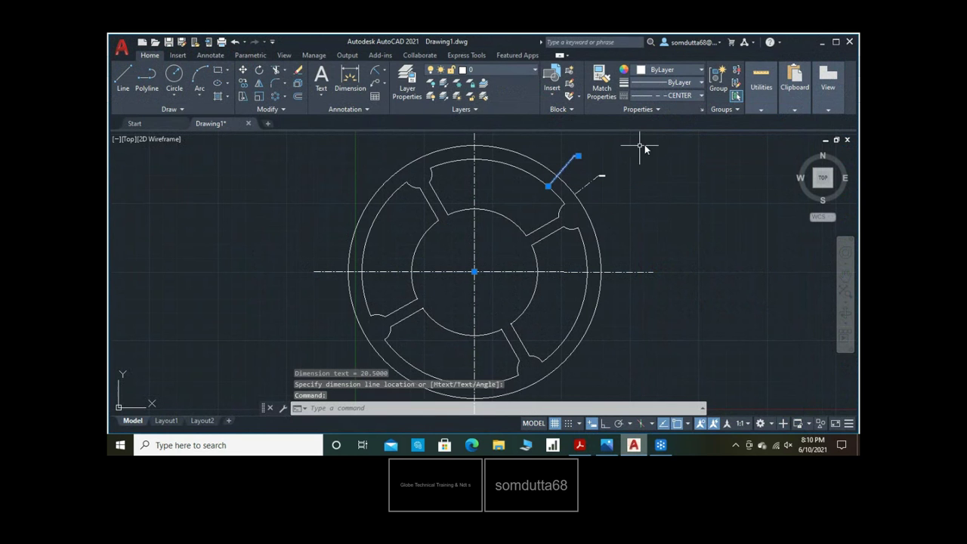
click(687, 94)
click(679, 114)
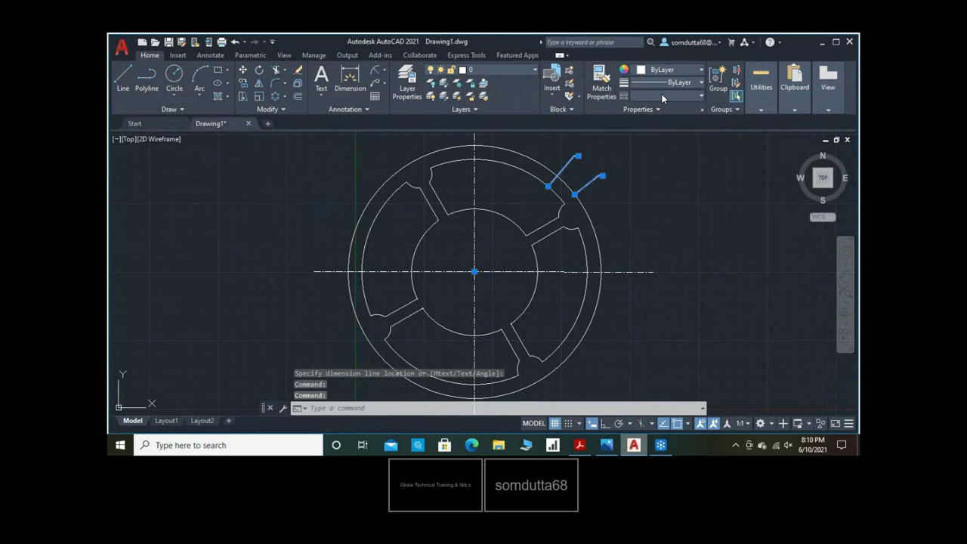
click(662, 97)
click(662, 109)
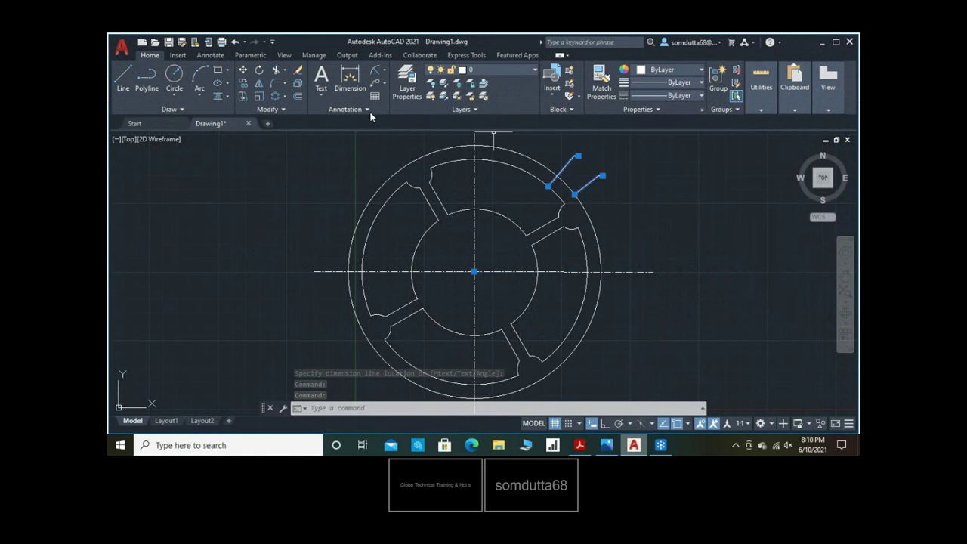
key(Escape)
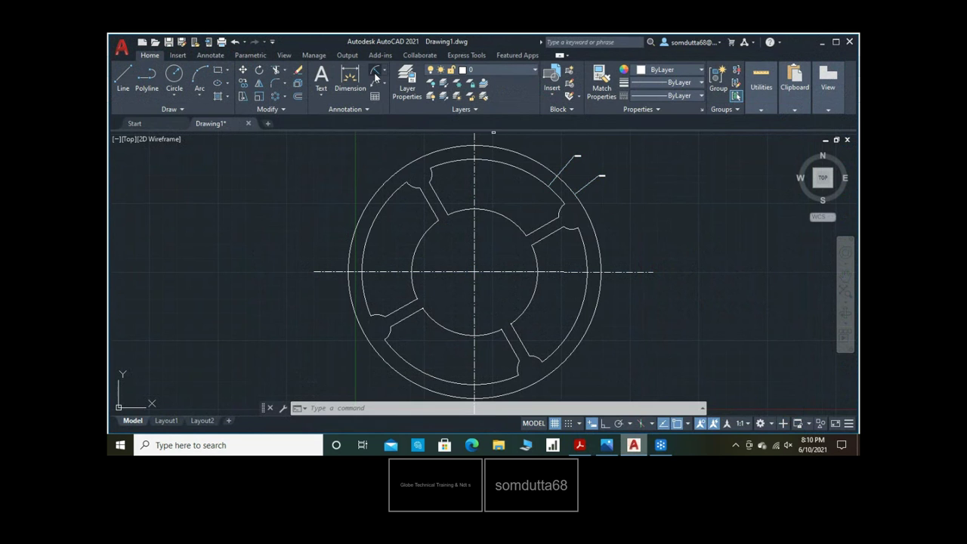
Dimension the 2.5 corner fillet radius and set its linetype to ByLayer
click(376, 75)
click(559, 212)
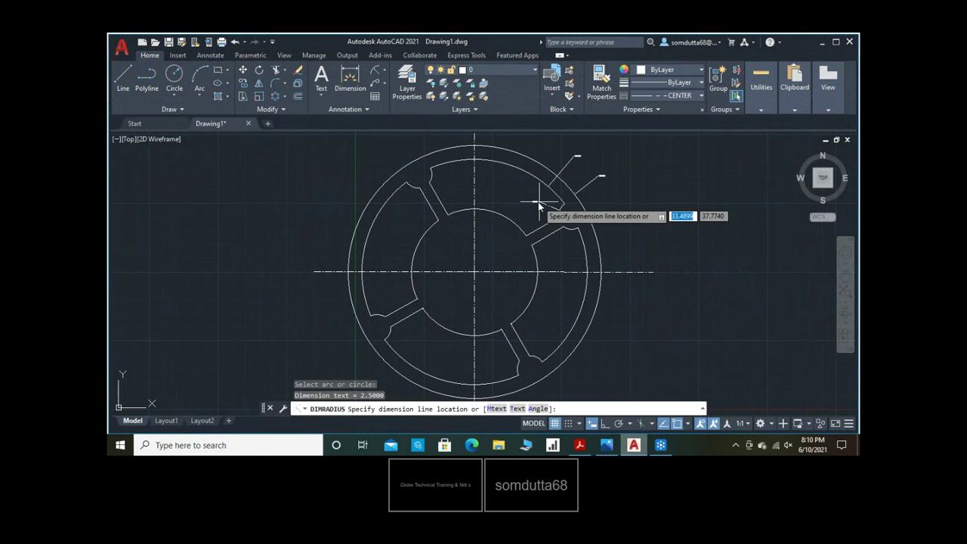
click(539, 201)
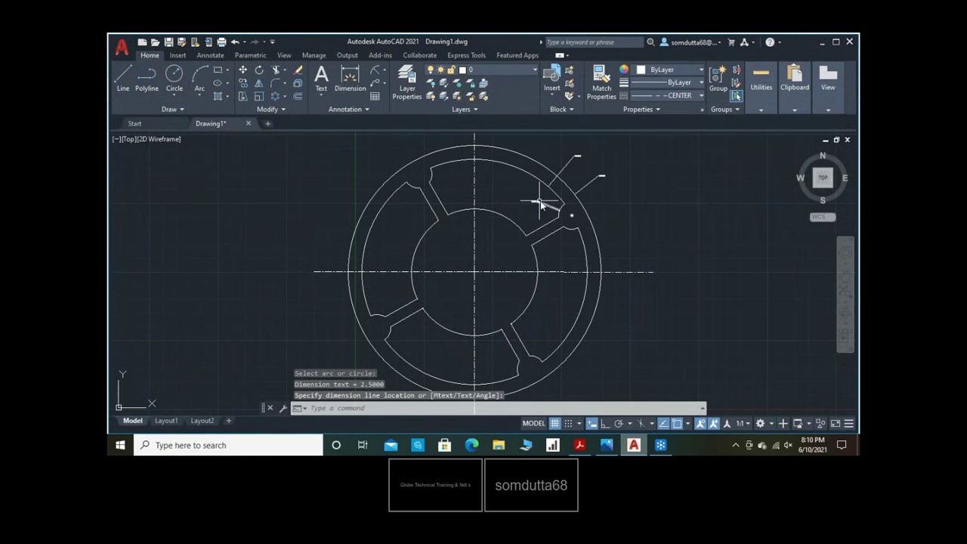
click(654, 96)
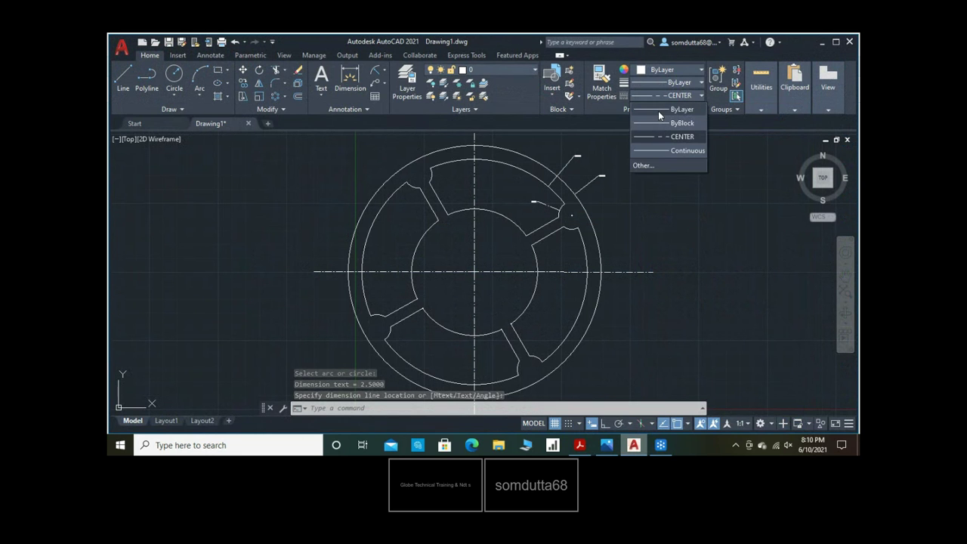
click(658, 110)
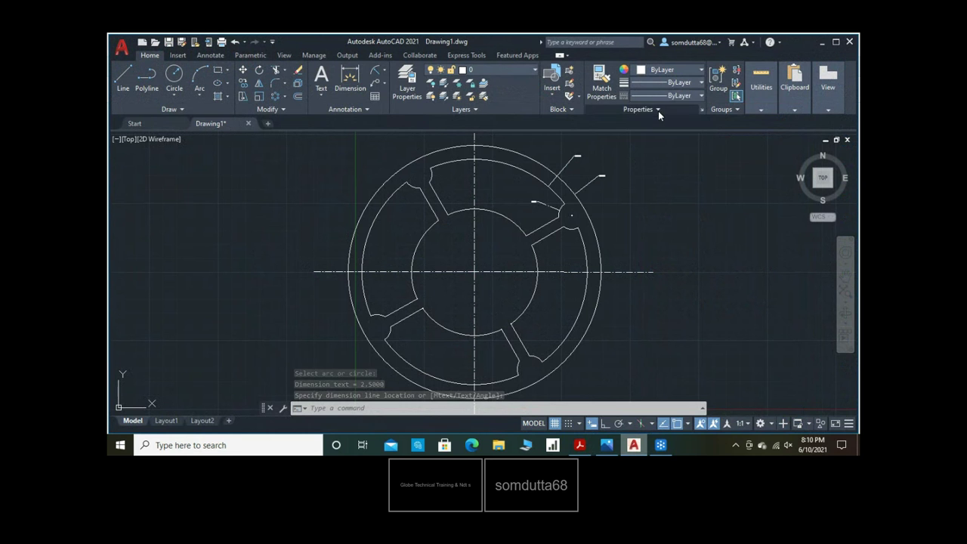
click(701, 110)
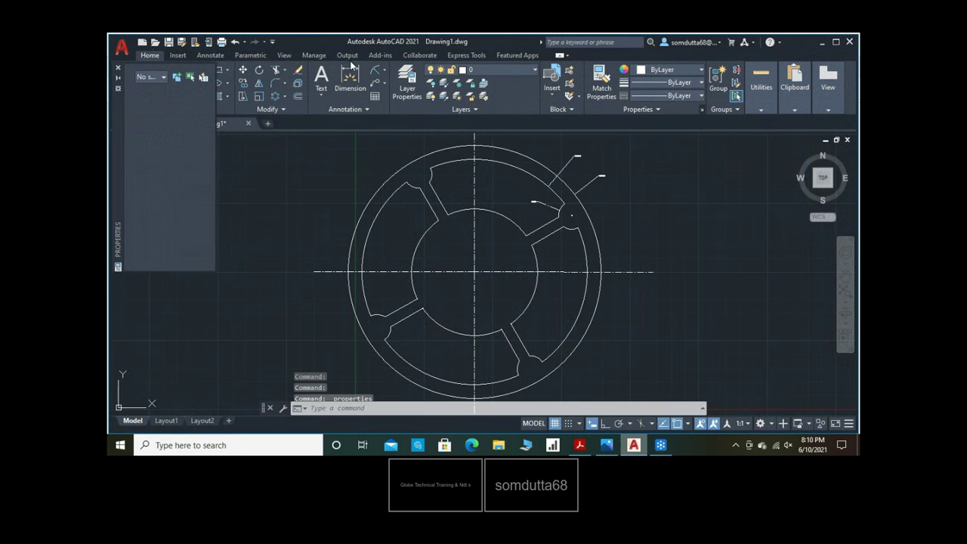
click(118, 69)
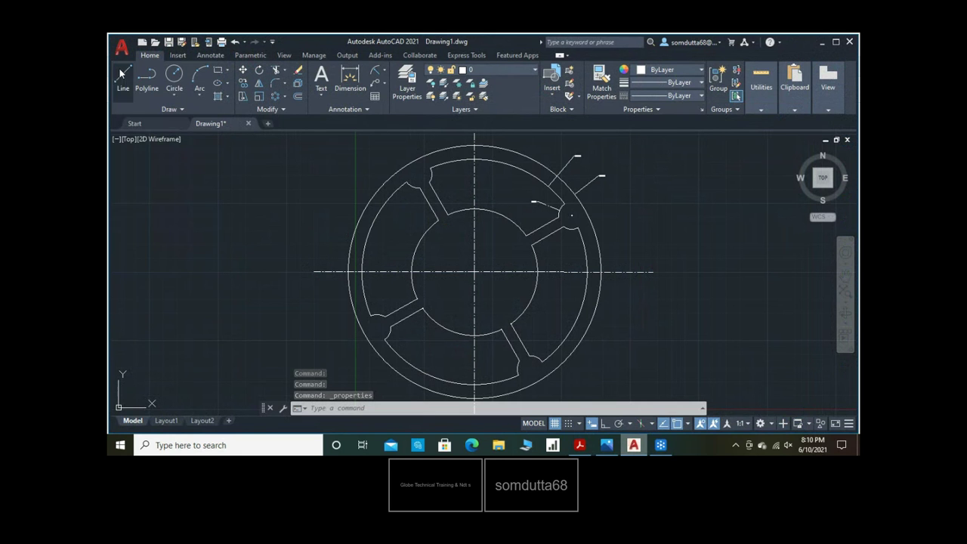
click(657, 106)
click(680, 217)
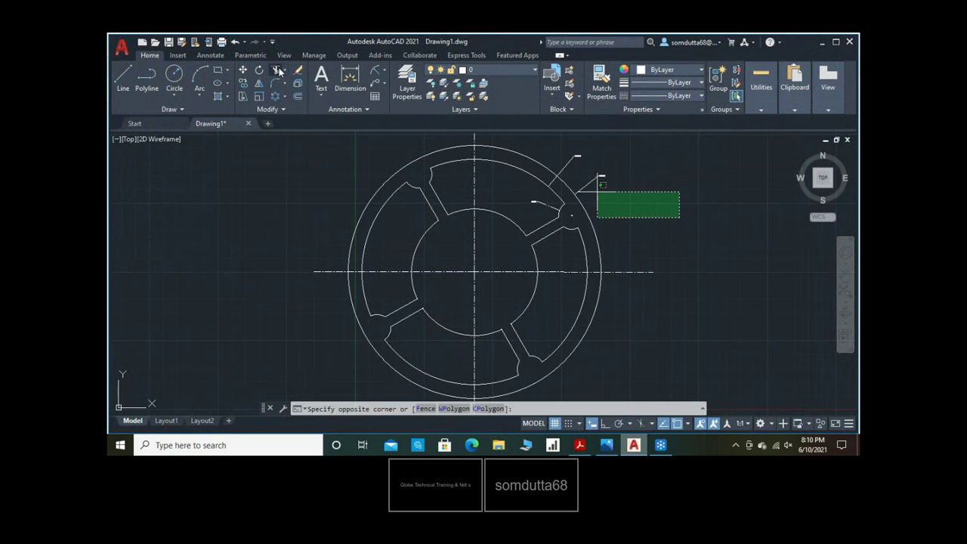
Add the 11.5 hub arc radius dimension and open the R2.5000 text for editing
click(375, 70)
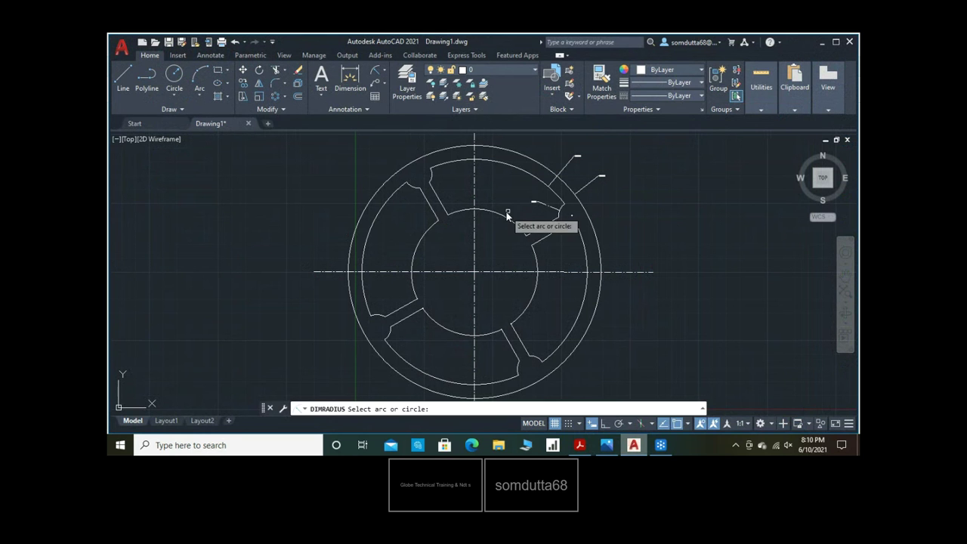
click(536, 260)
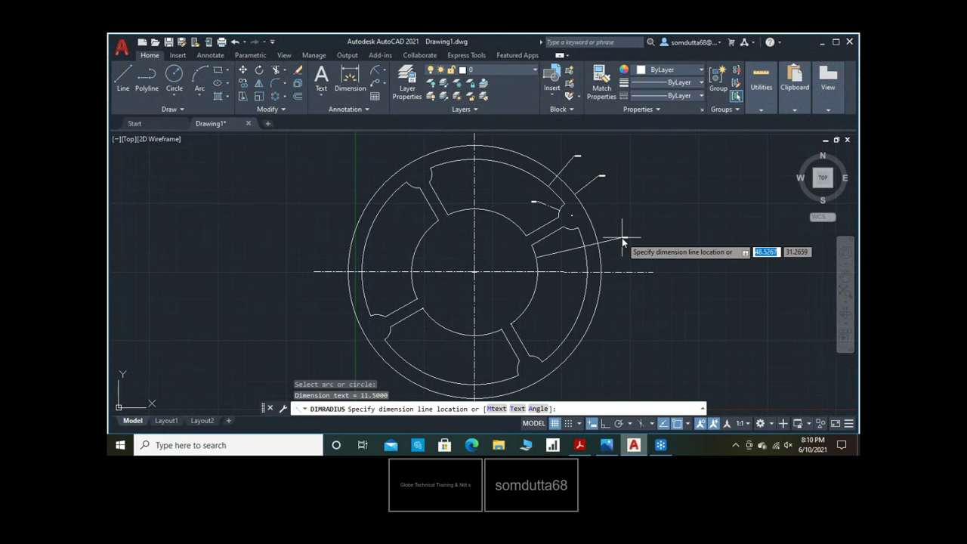
click(626, 239)
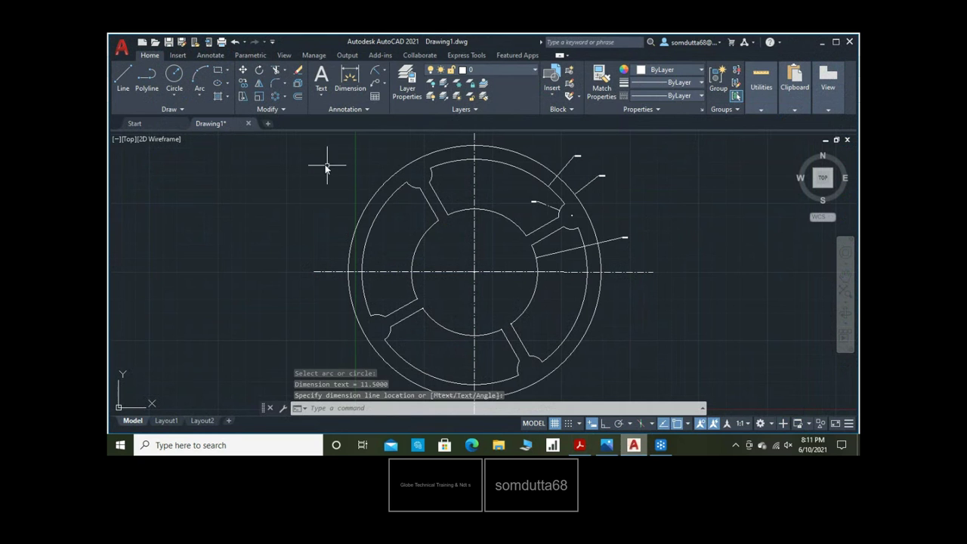
click(534, 203)
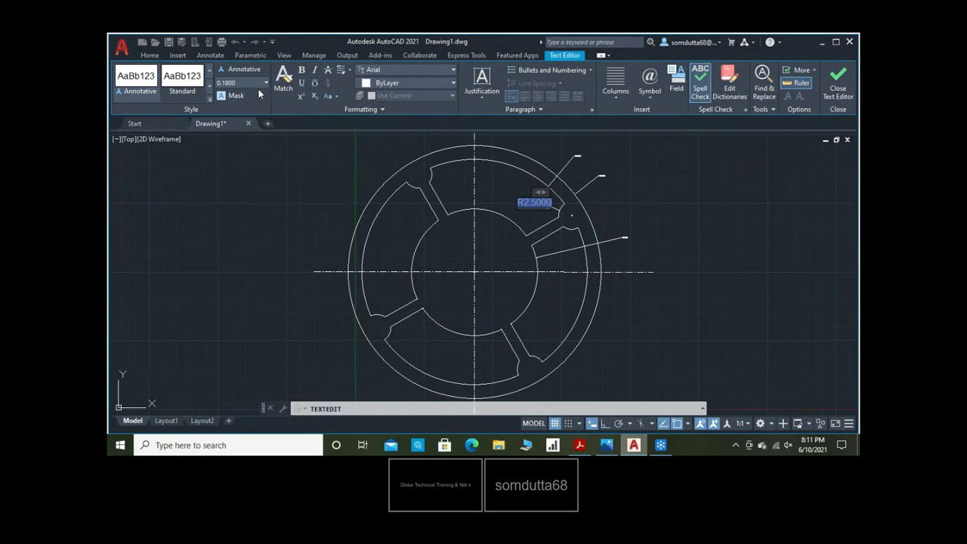
Set the fillet label's text height to 1 and change it to R2.5
click(247, 84)
text(1)
key(Return)
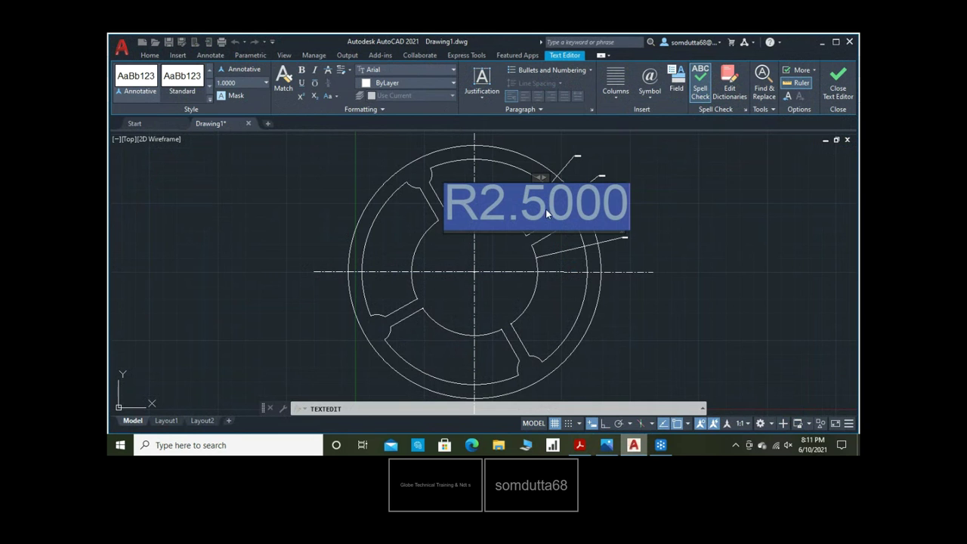
key(Delete)
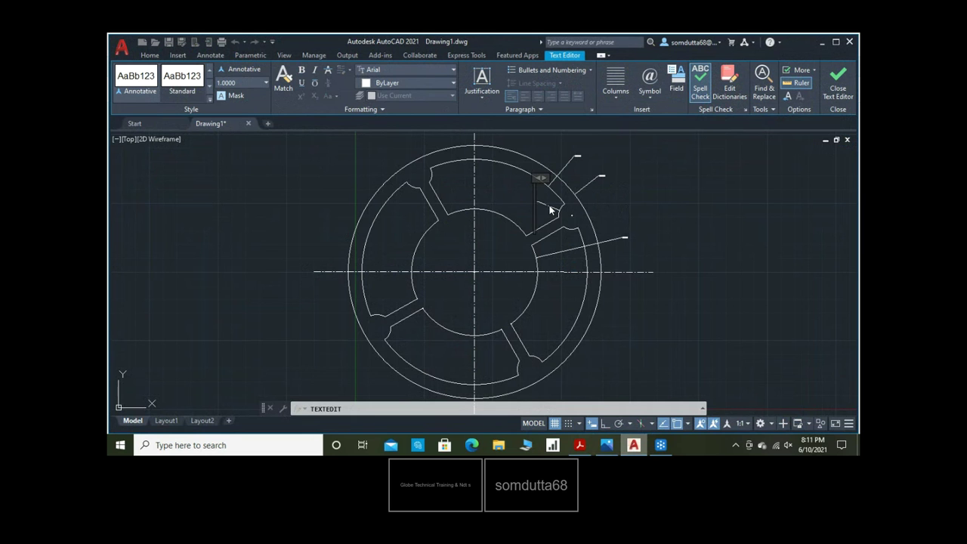
text(R2.)
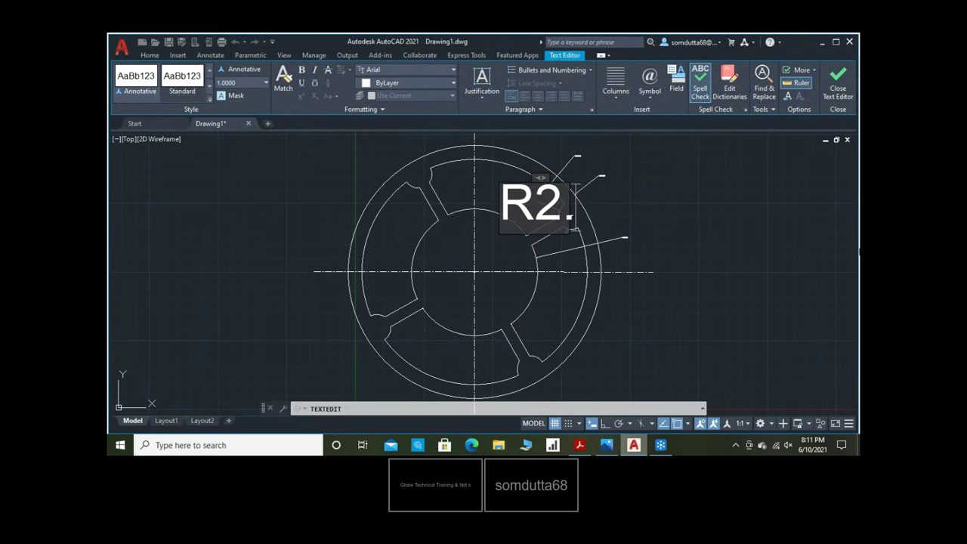
text(5)
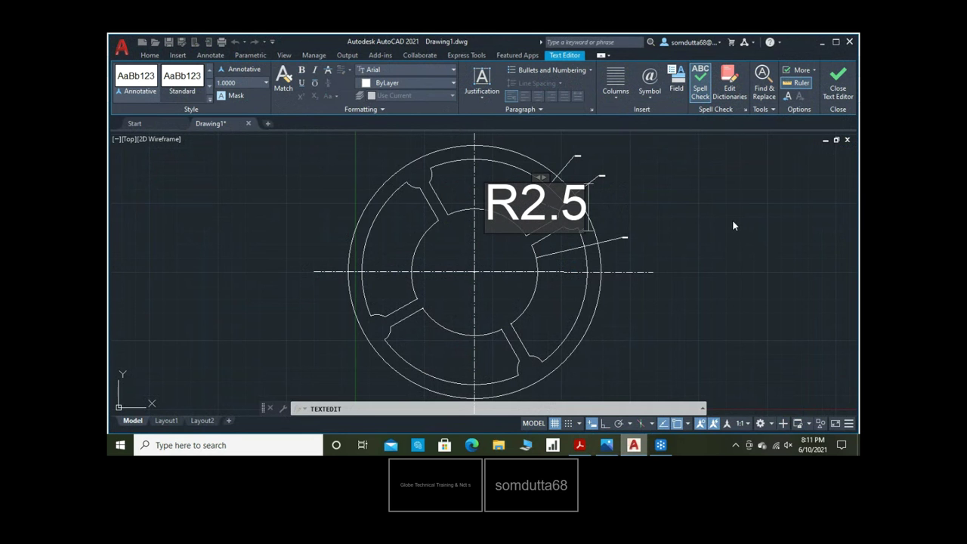
click(730, 223)
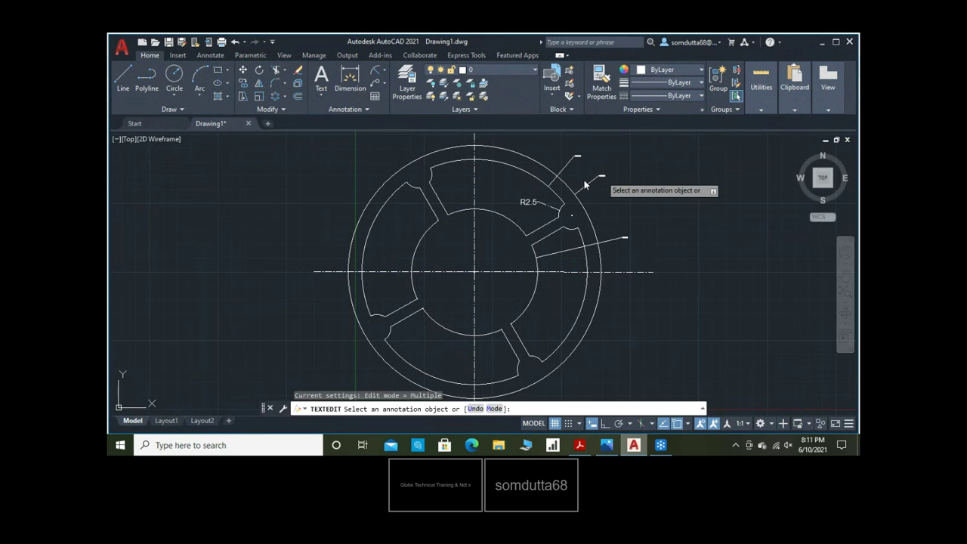
Change the outer radius label from R23.0000 to R23 at text height 1
click(585, 181)
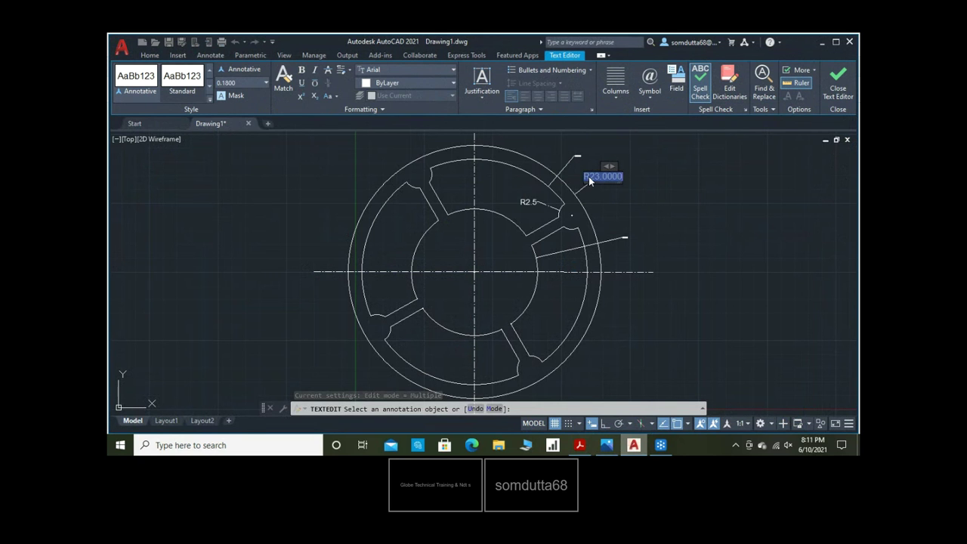
click(237, 83)
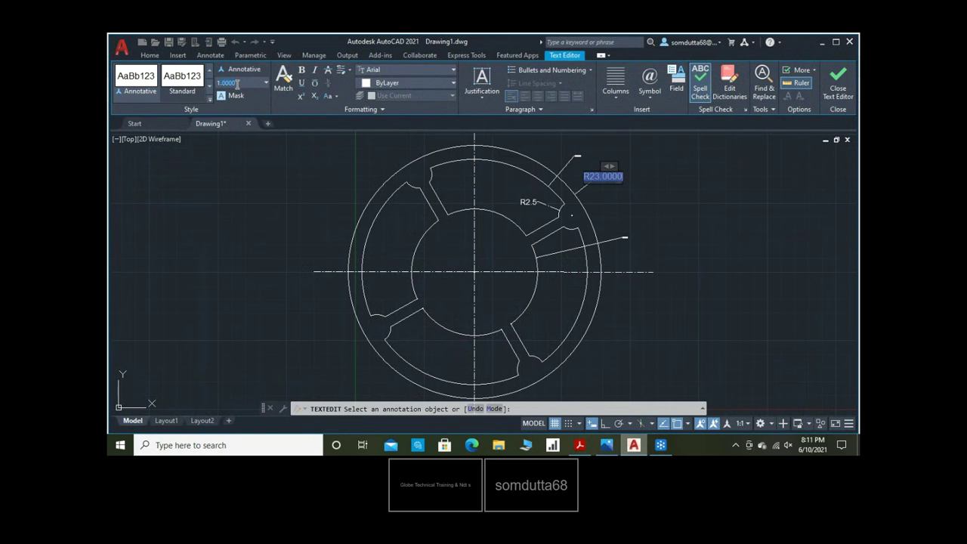
key(Return)
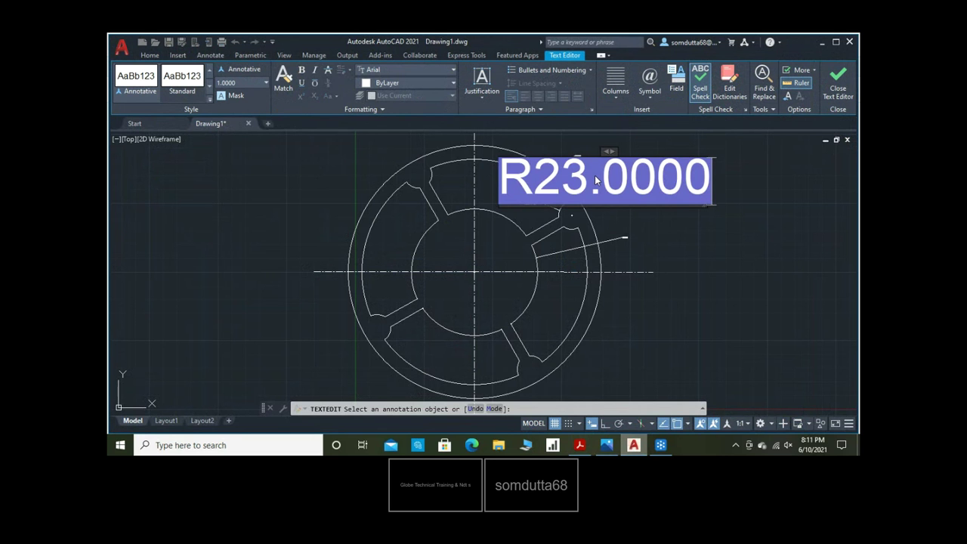
key(Delete)
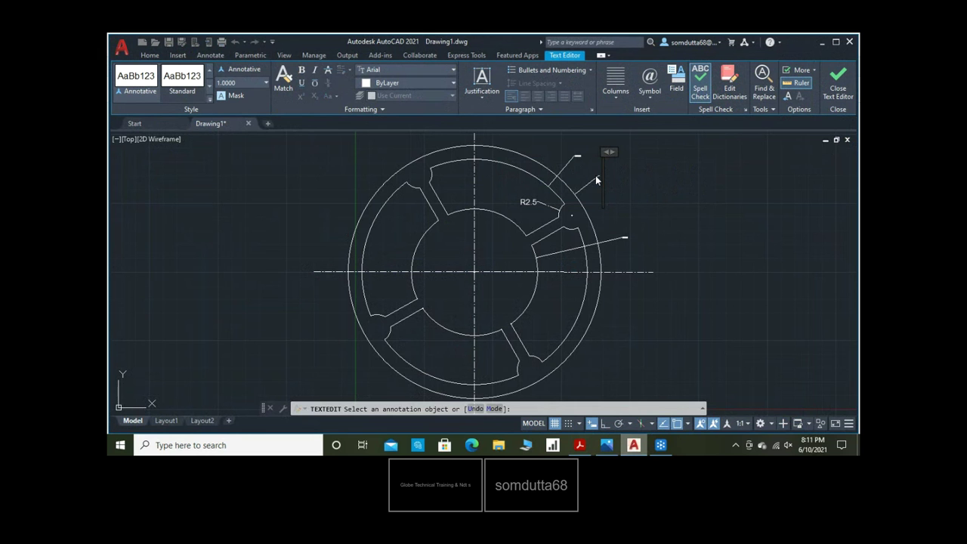
text(R23)
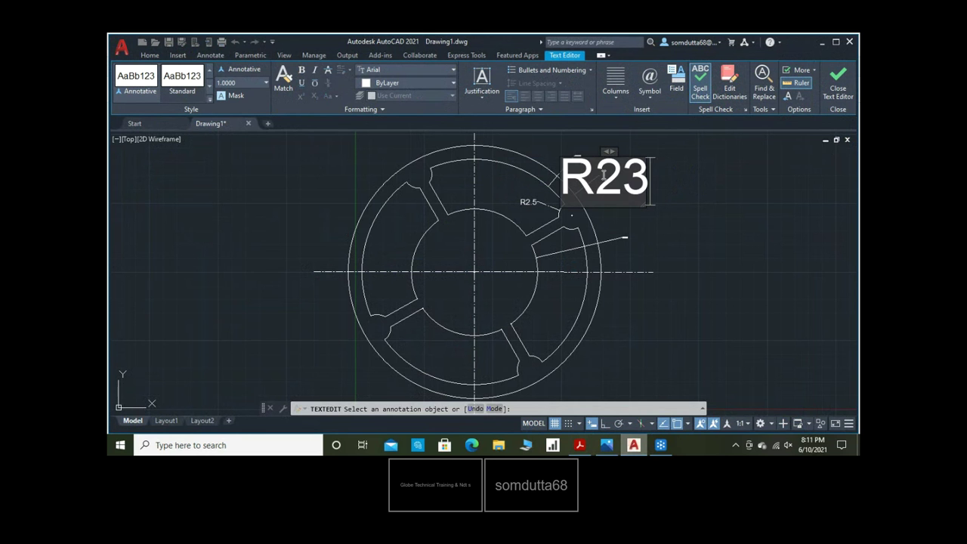
click(683, 222)
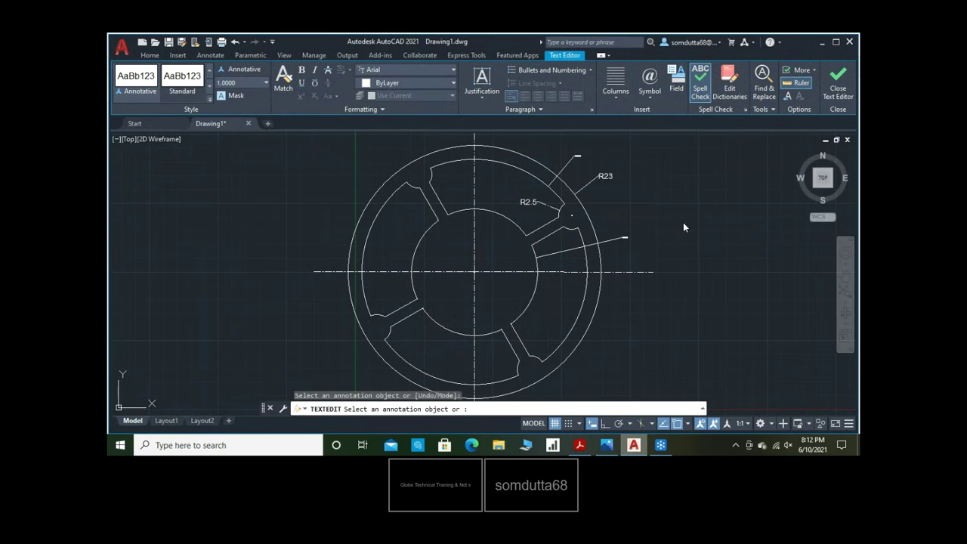
Retype the R20.5000 label as R20.5 with text height 1
click(579, 158)
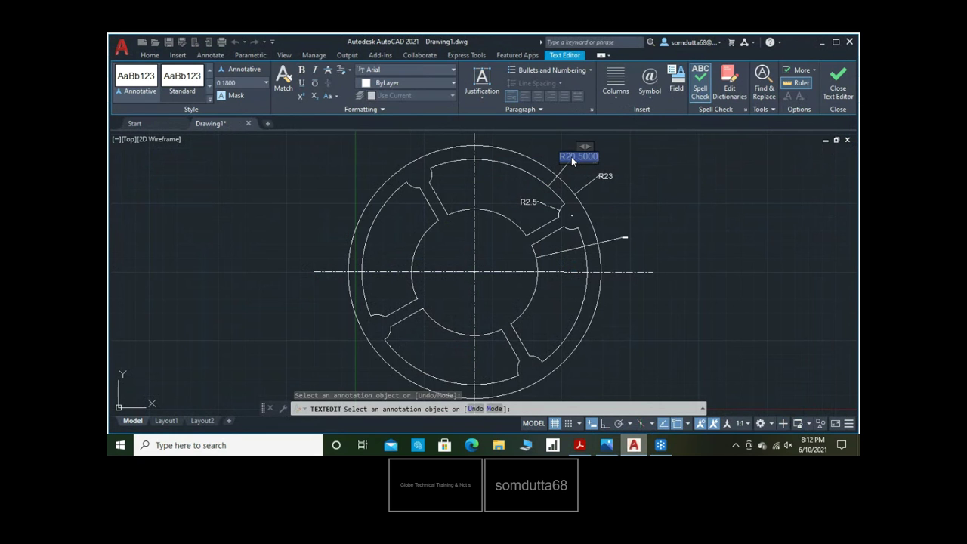
click(246, 83)
text(1)
key(Return)
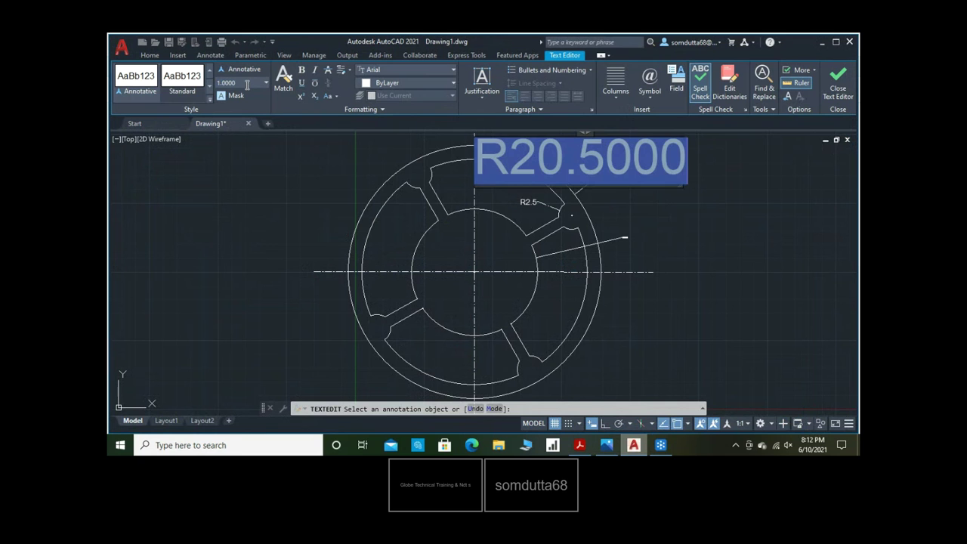
text(R20.5)
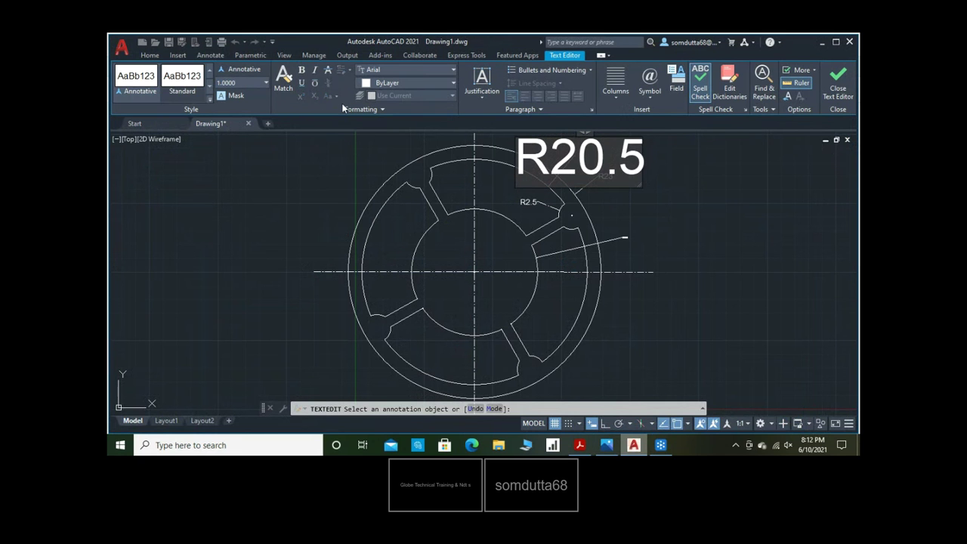
click(656, 213)
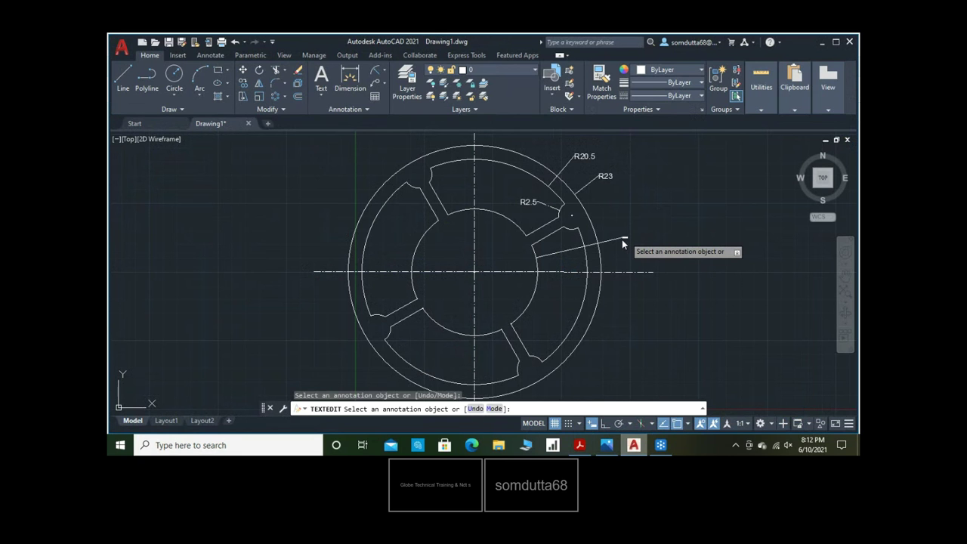
Retype the R11.5000 label as R11.5 with text height 1
click(616, 239)
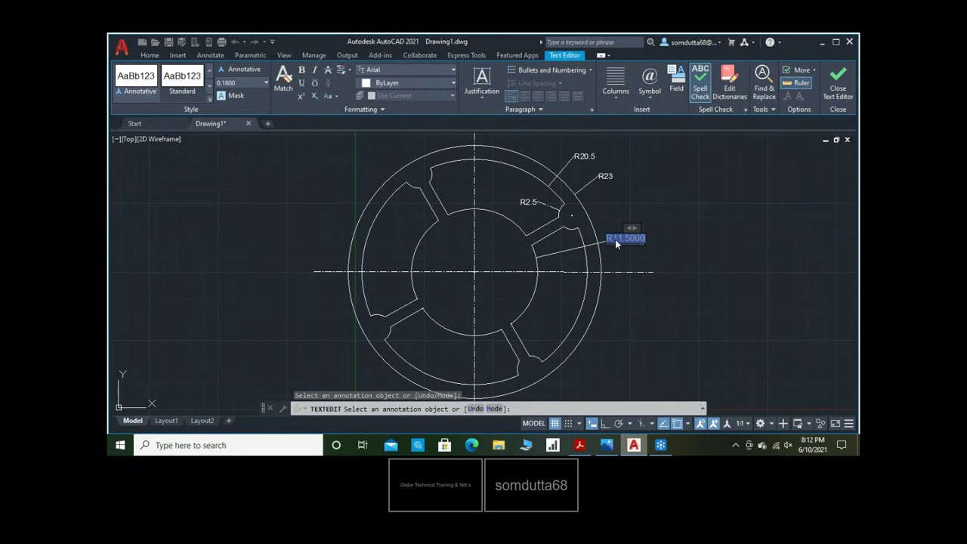
click(243, 84)
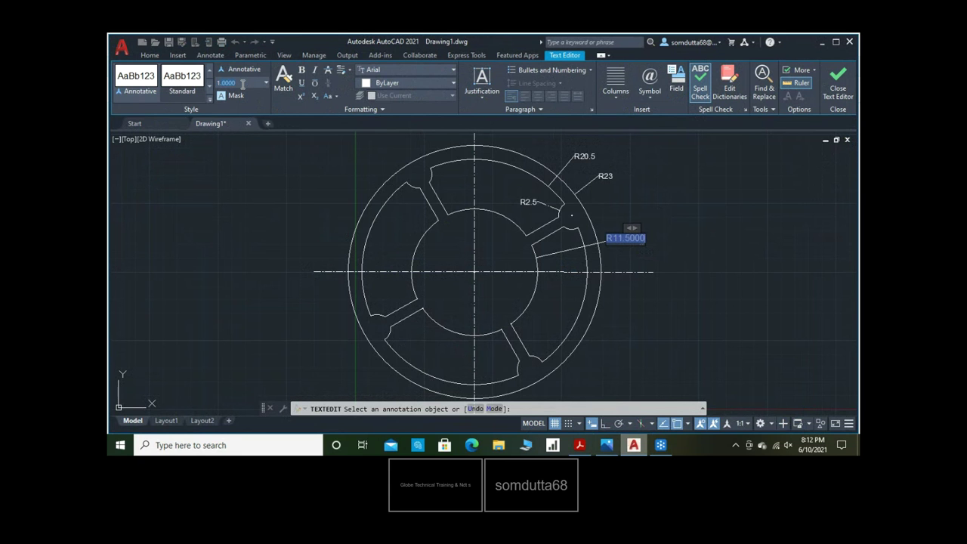
key(Return)
text(R11.5)
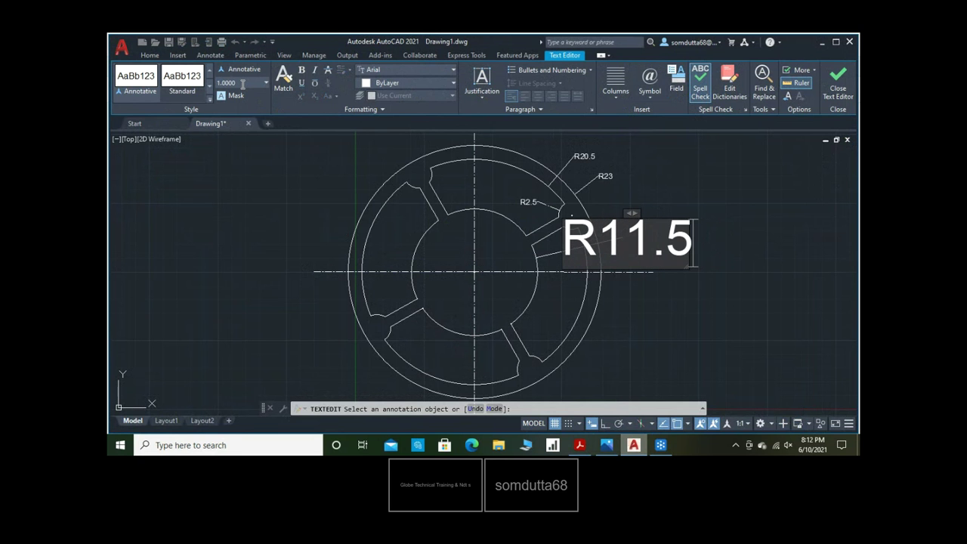
click(721, 300)
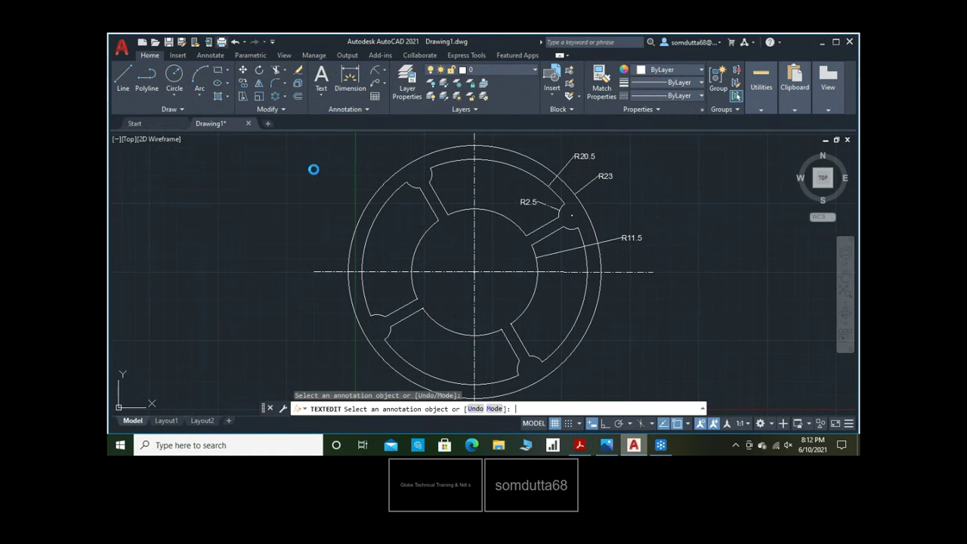
Plot a window around the dimensioned ring using the DWG To PDF.pc3 plotter
key(ctrl+p)
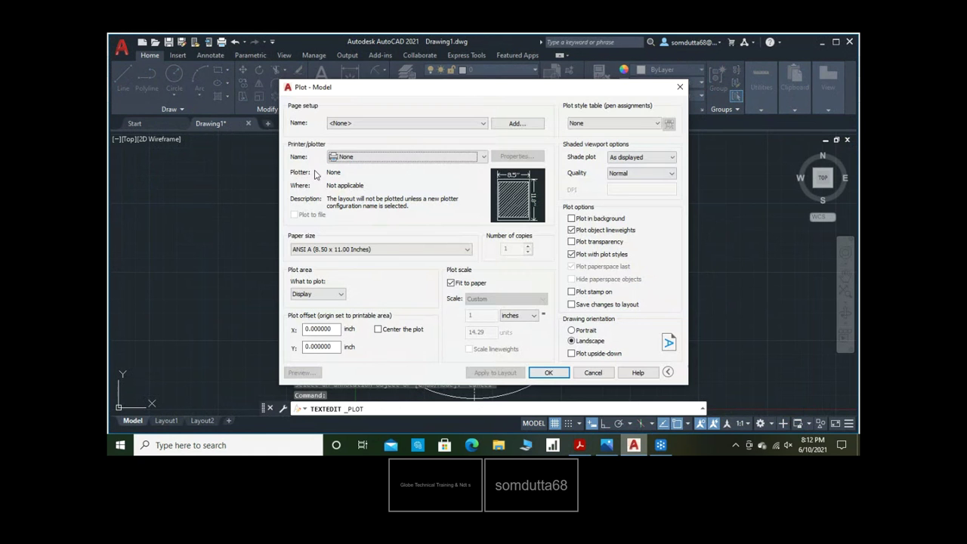
click(357, 161)
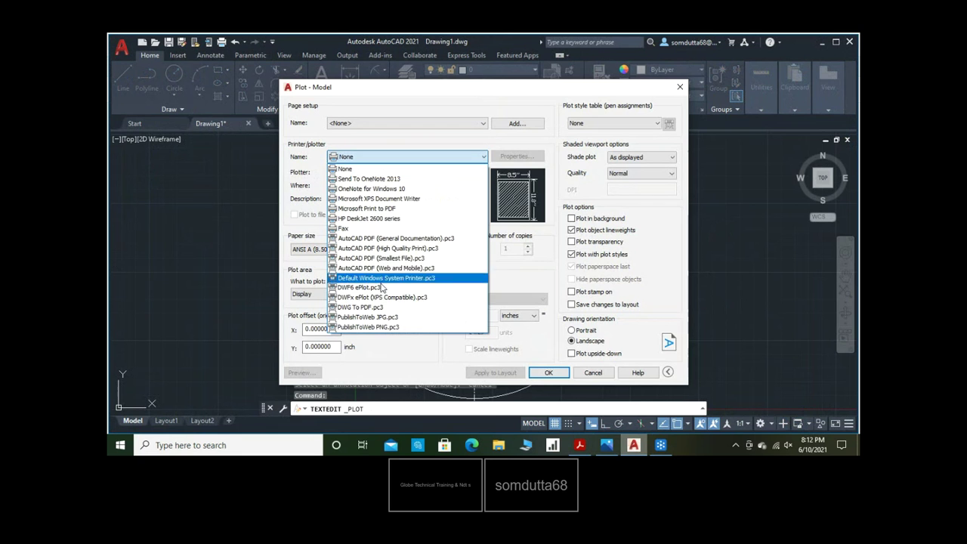
click(381, 309)
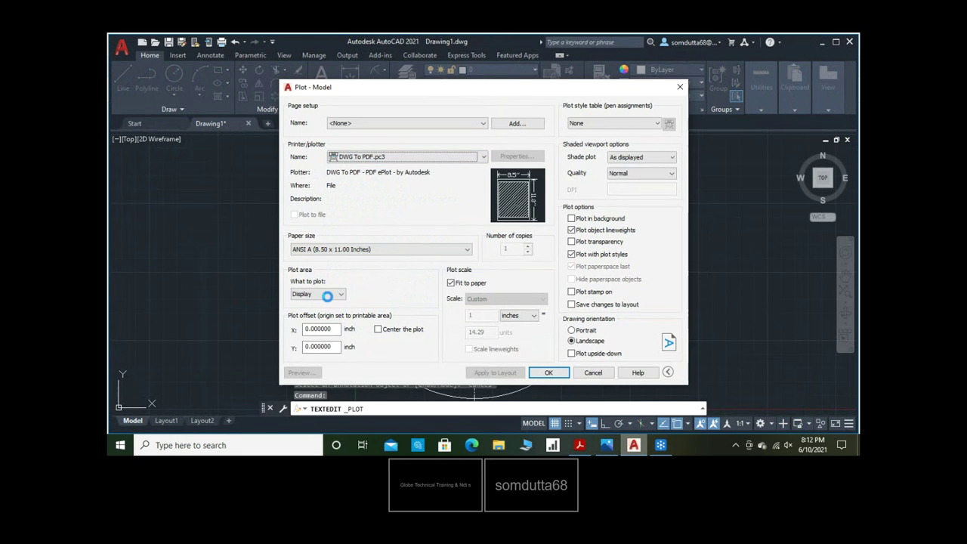
click(327, 295)
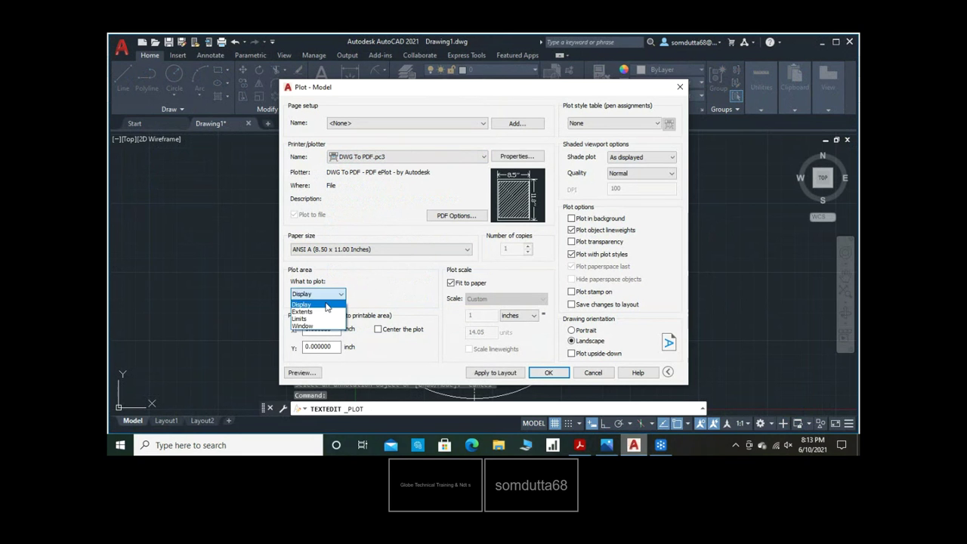
click(326, 326)
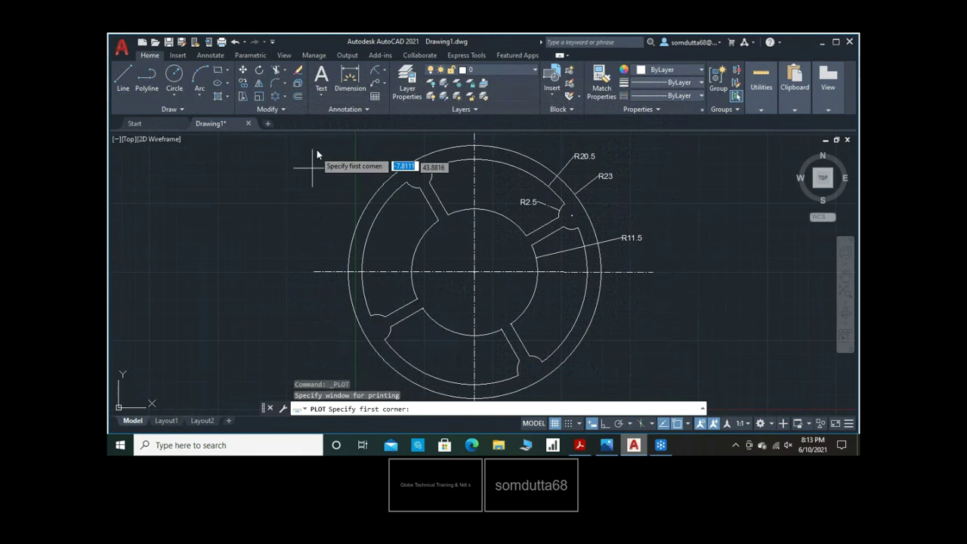
middle_drag(323, 139, 315, 148)
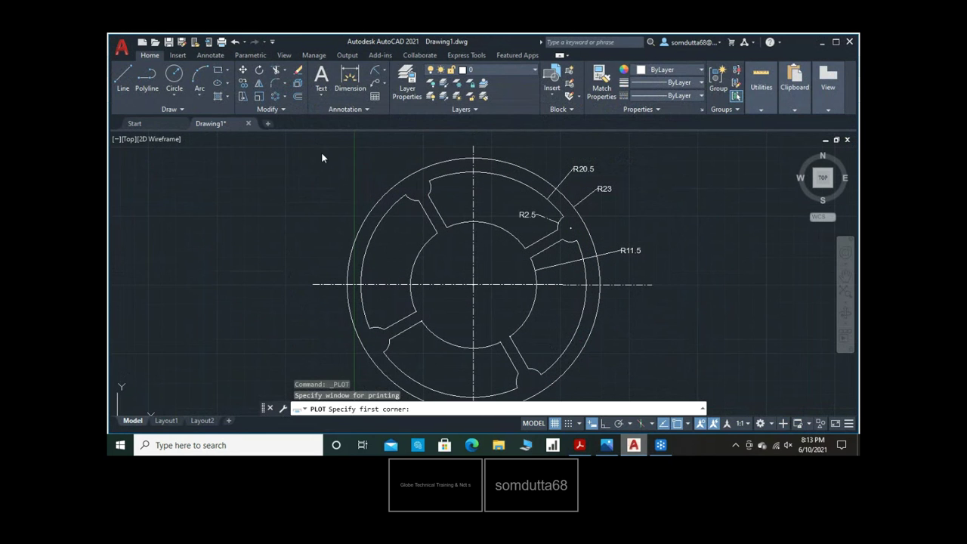
click(303, 137)
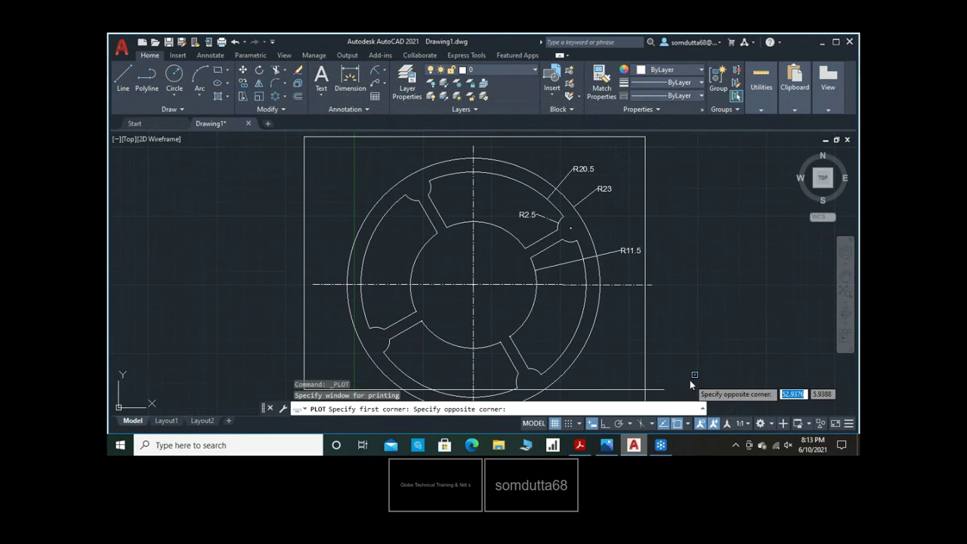
middle_drag(680, 412, 678, 390)
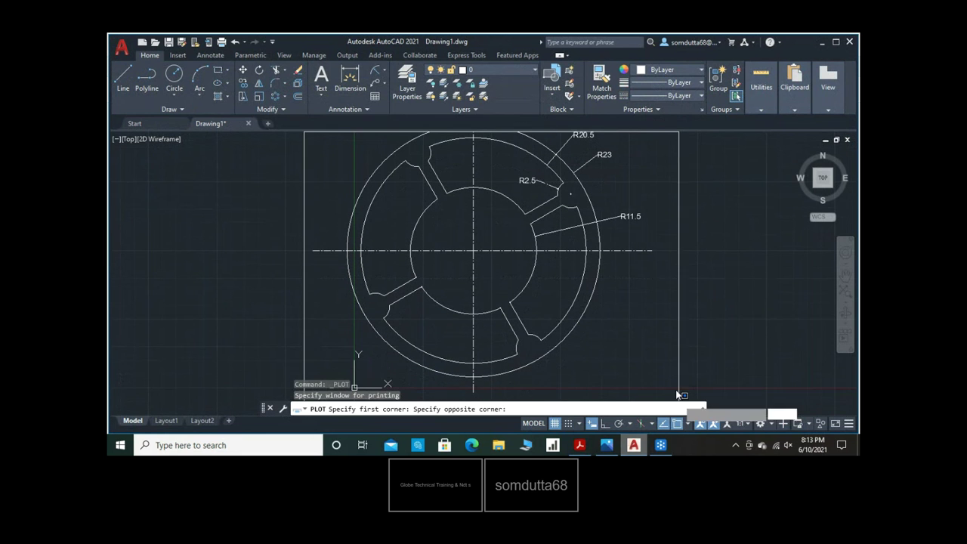
click(678, 390)
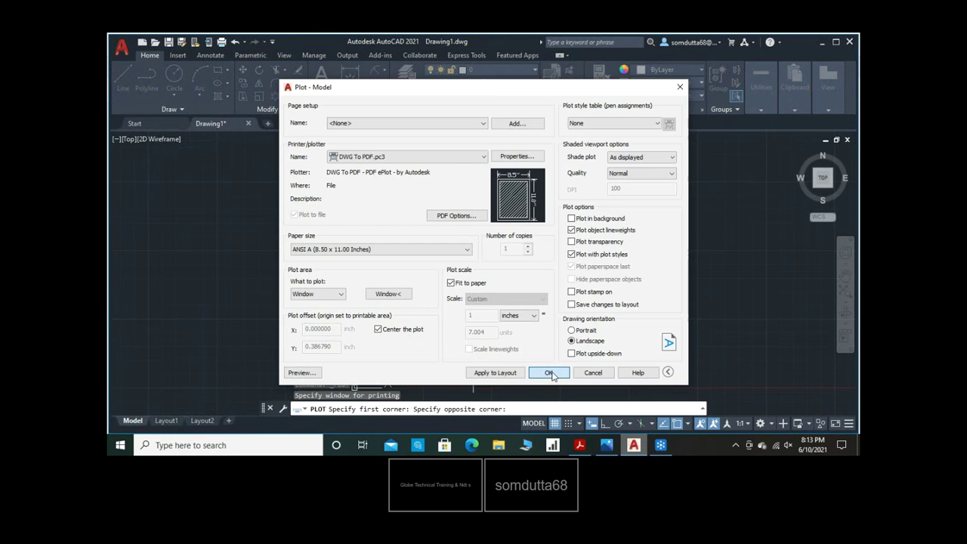
click(550, 374)
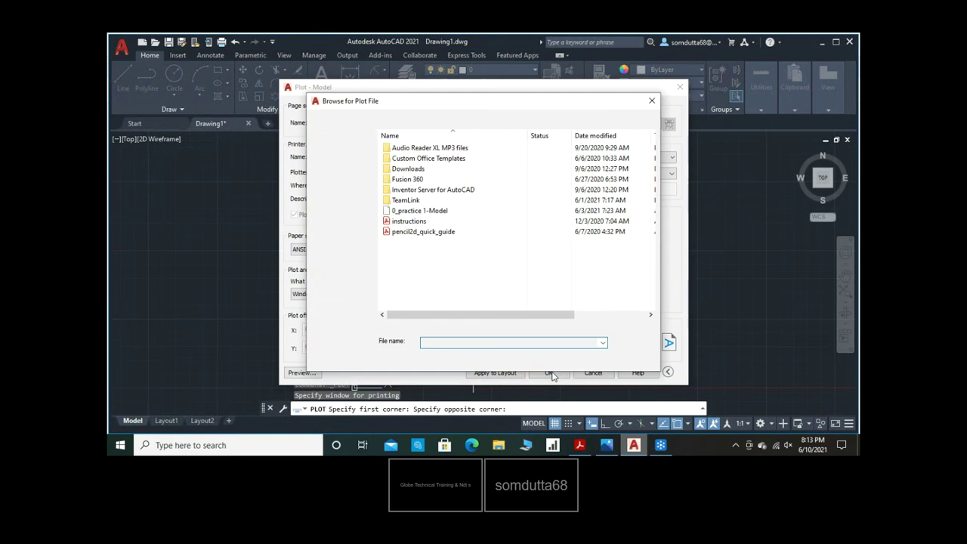
Save the output as Drawing2-Model.pdf on the Desktop and switch to the PDF viewer
click(448, 342)
key(BackSpace)
text(2)
click(340, 211)
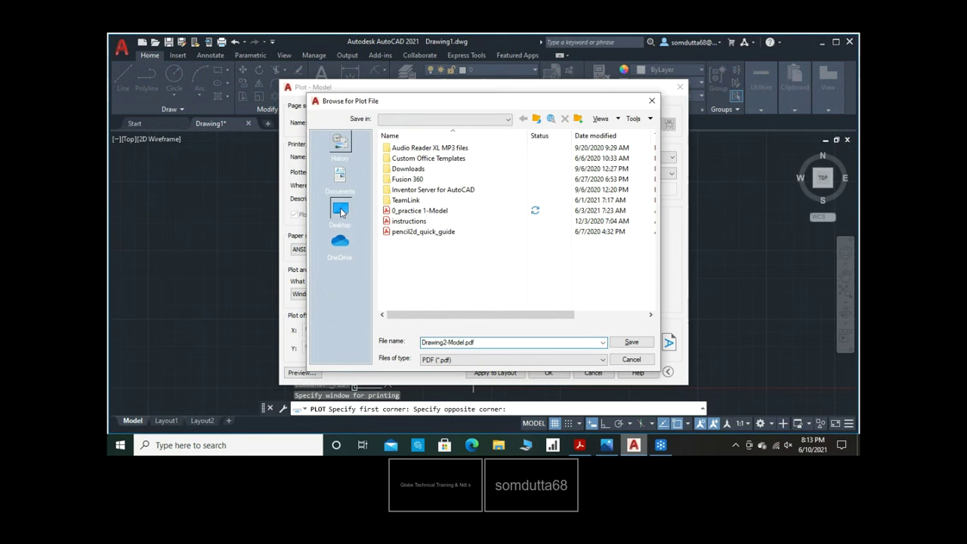
click(640, 342)
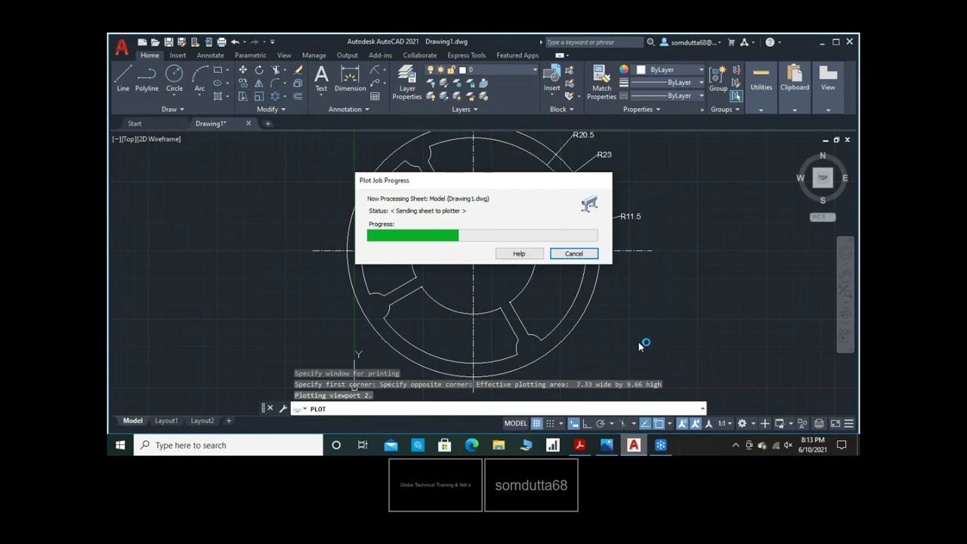
key(alt+Tab)
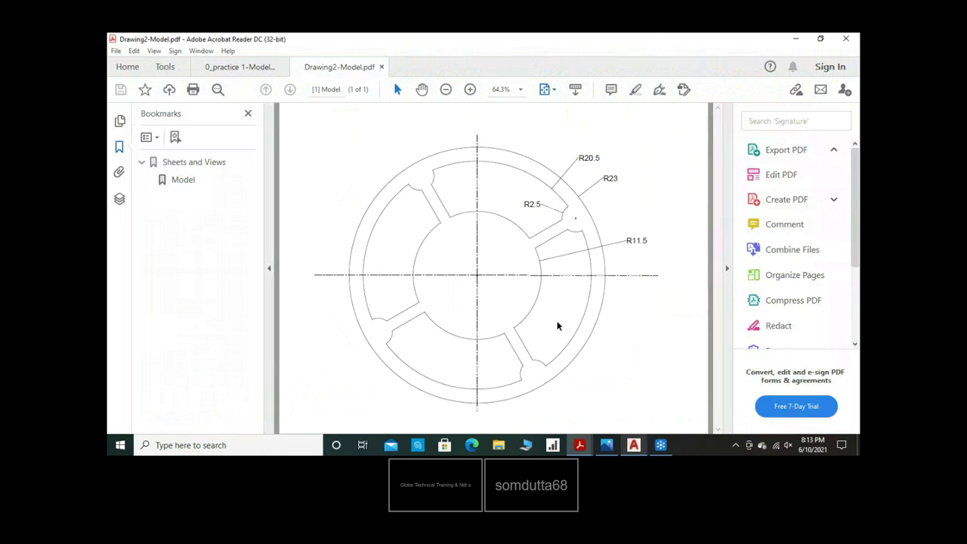
Collapse the Bookmarks and right tools panes and switch to the 0_practice 1-Model.pdf reference
click(267, 270)
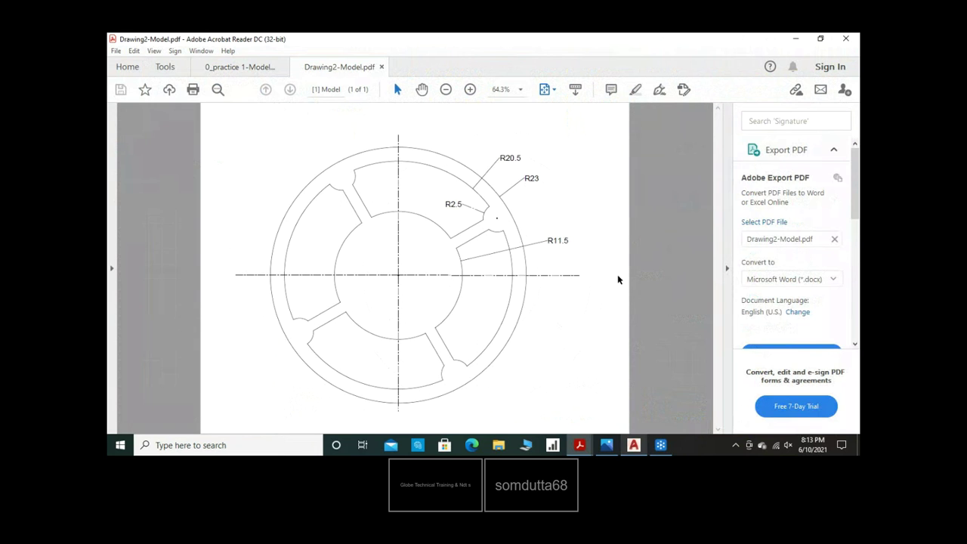
click(724, 270)
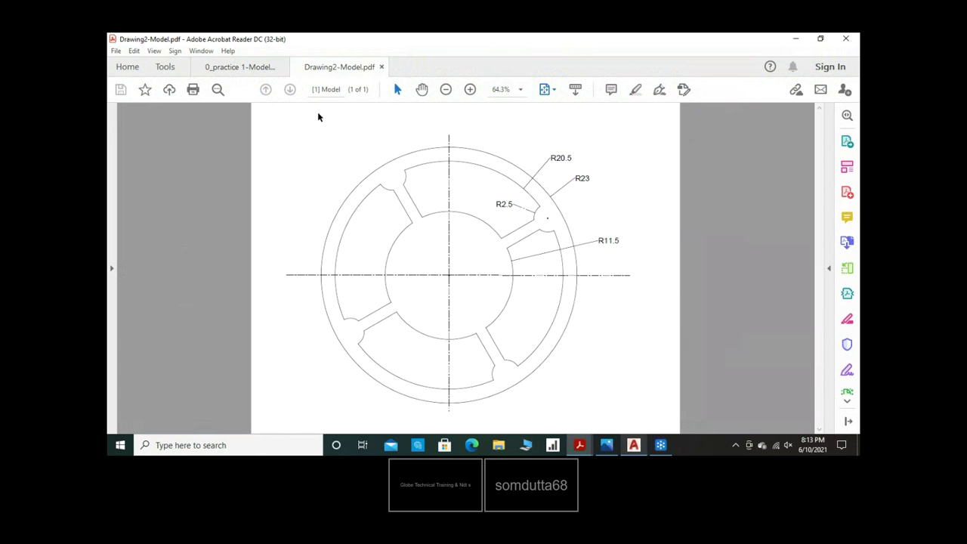
click(251, 71)
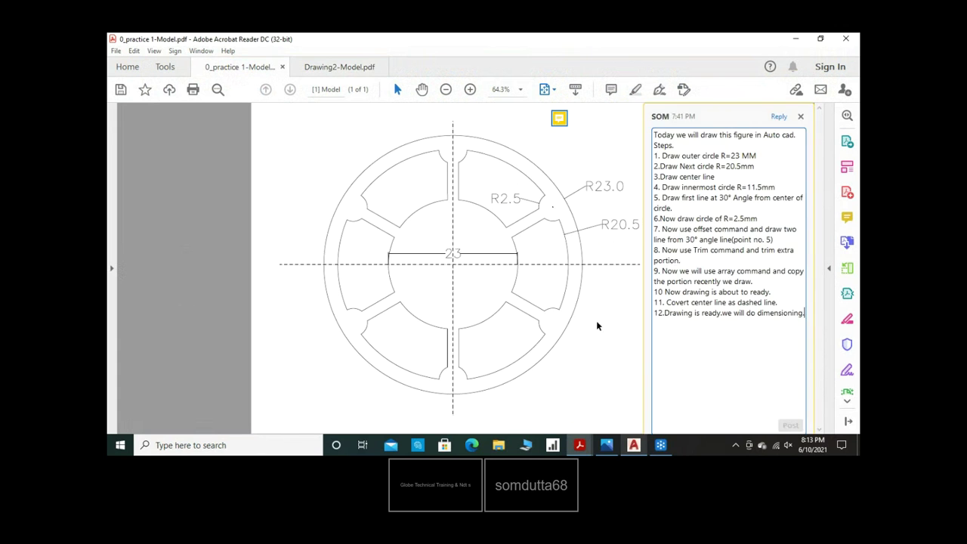
Add '13. Now our drawing is ready', 'Thank u for seeing.', 'Also subscribe my channel.' and 'Globe technical Autocad' lines
key(Return)
text(13. Now)
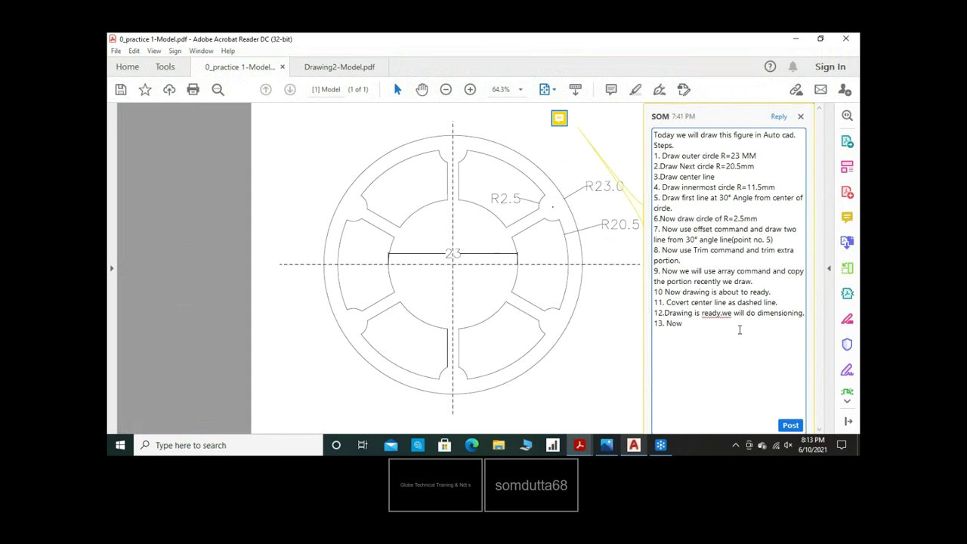
text( our drawing is)
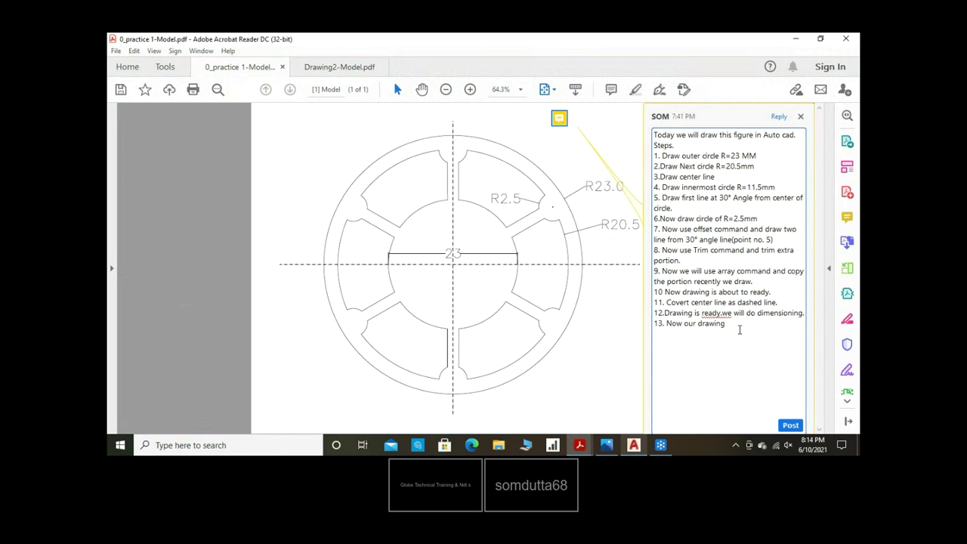
text( ready)
key(Return)
key(Return)
text(Thank)
text( u f)
text(or )
text(seeing.)
key(Return)
text(A)
text(lso subscribe my channel.)
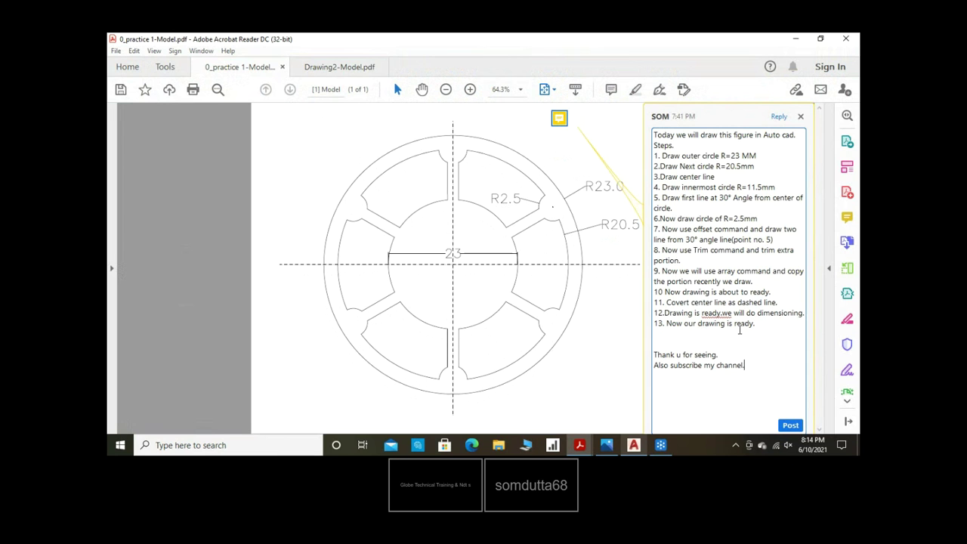
key(Return)
text(Globe technical )
text(Autocad)
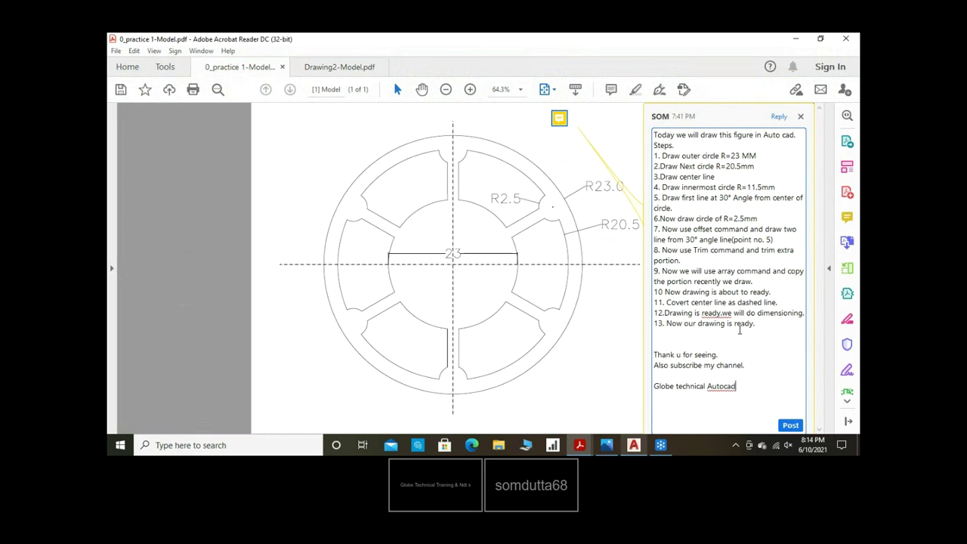